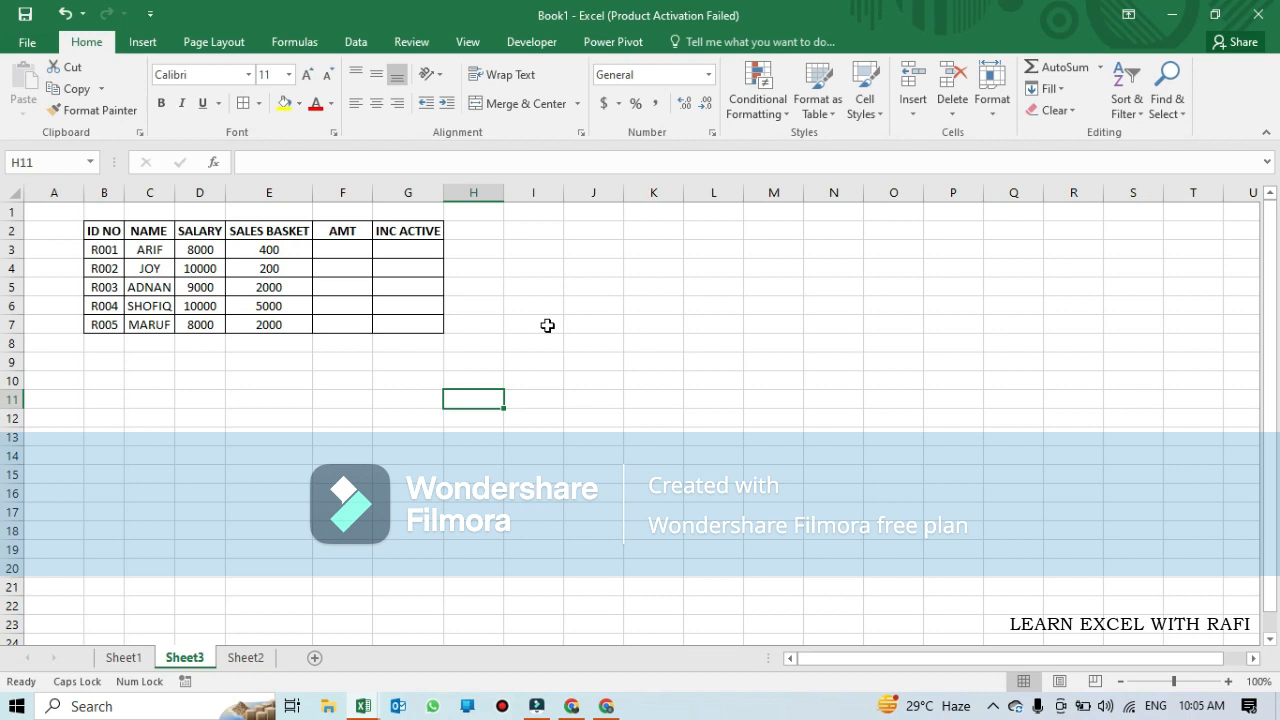
# Examine the employee table's ID NO, NAME, SALARY, SALES BASKET and AMT columns on Sheet3.
pyautogui.click(598, 328)
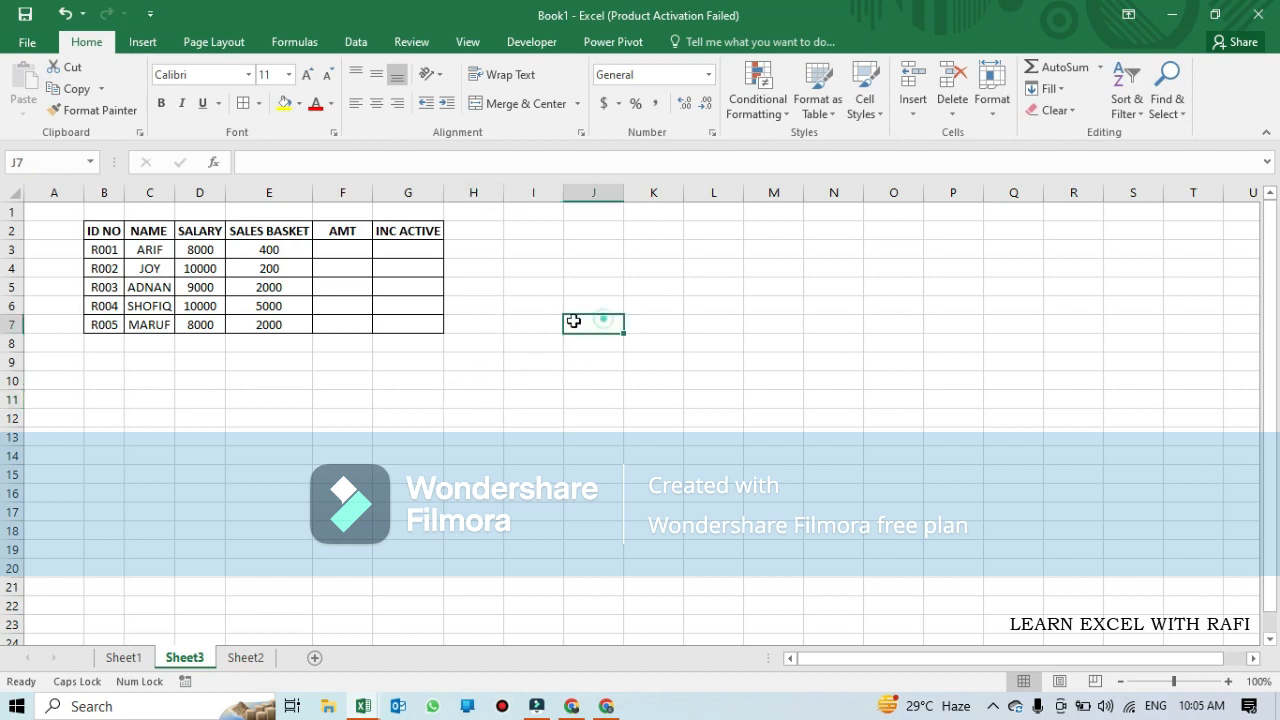
pyautogui.click(341, 246)
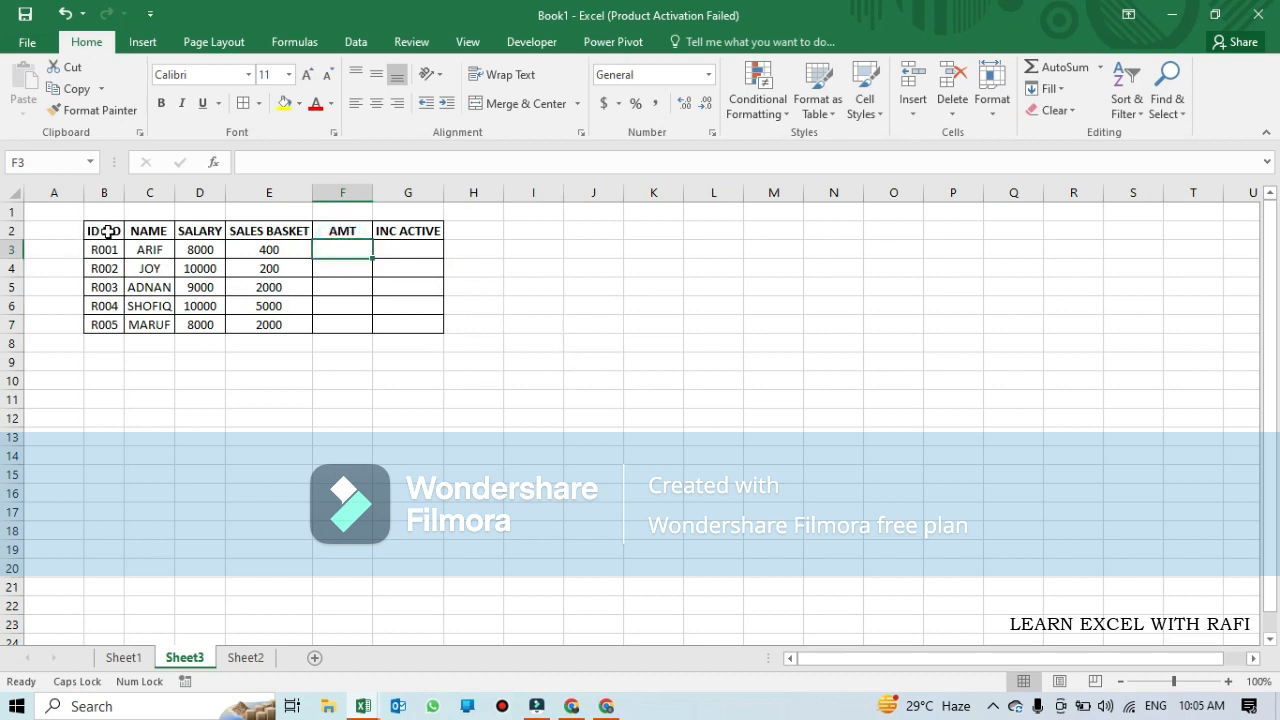
pyautogui.moveTo(108, 231); pyautogui.dragTo(410, 325)
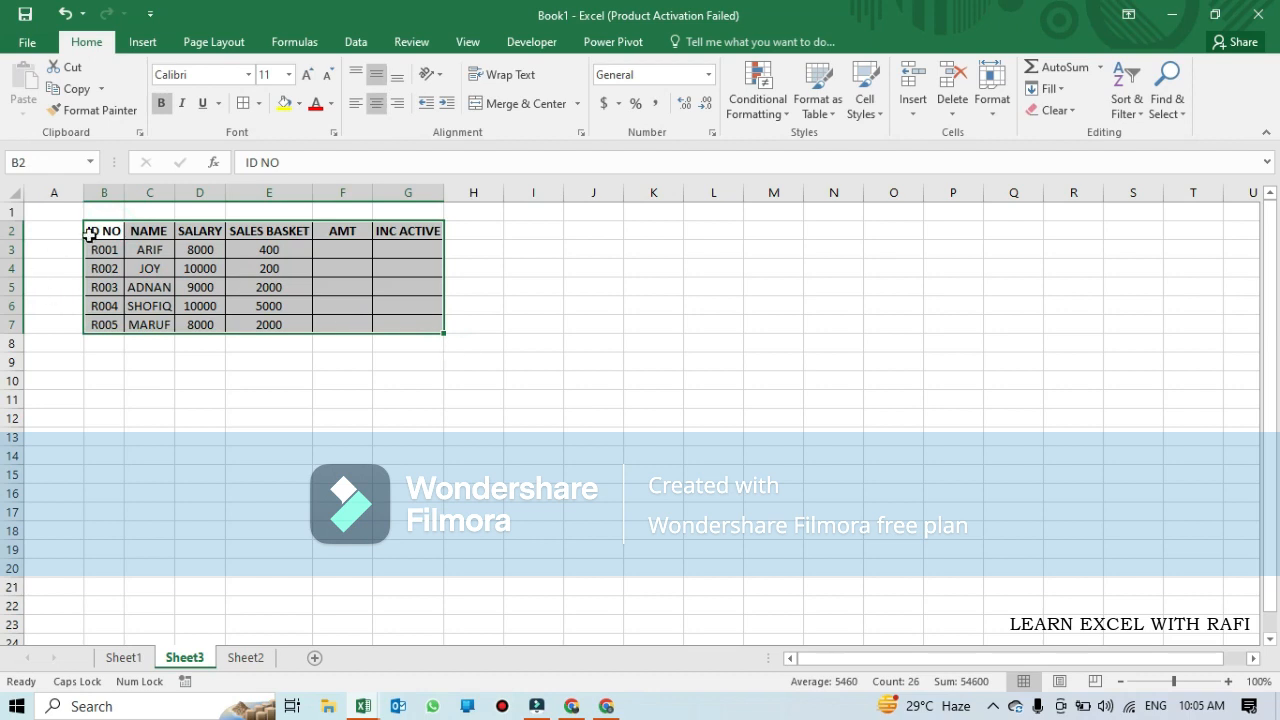
pyautogui.moveTo(110, 229); pyautogui.dragTo(107, 355)
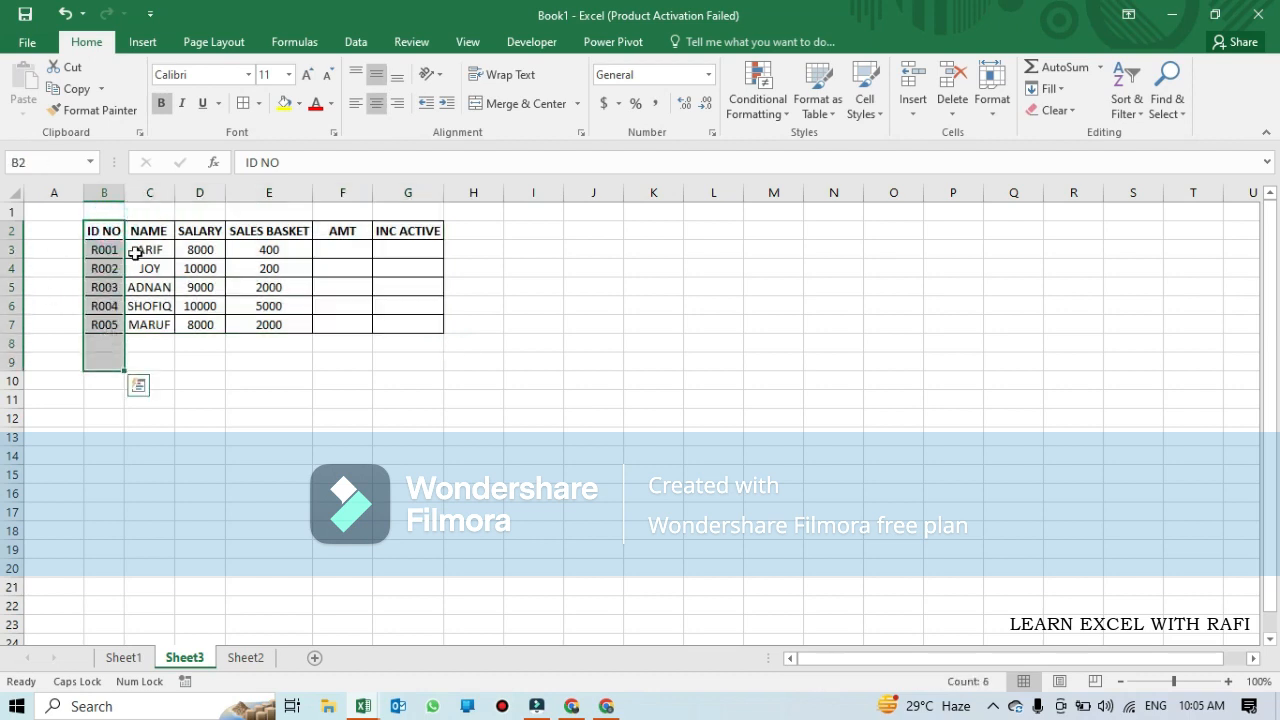
pyautogui.moveTo(149, 231); pyautogui.dragTo(155, 336)
pyautogui.moveTo(199, 231); pyautogui.dragTo(198, 328)
pyautogui.moveTo(268, 231); pyautogui.dragTo(286, 326)
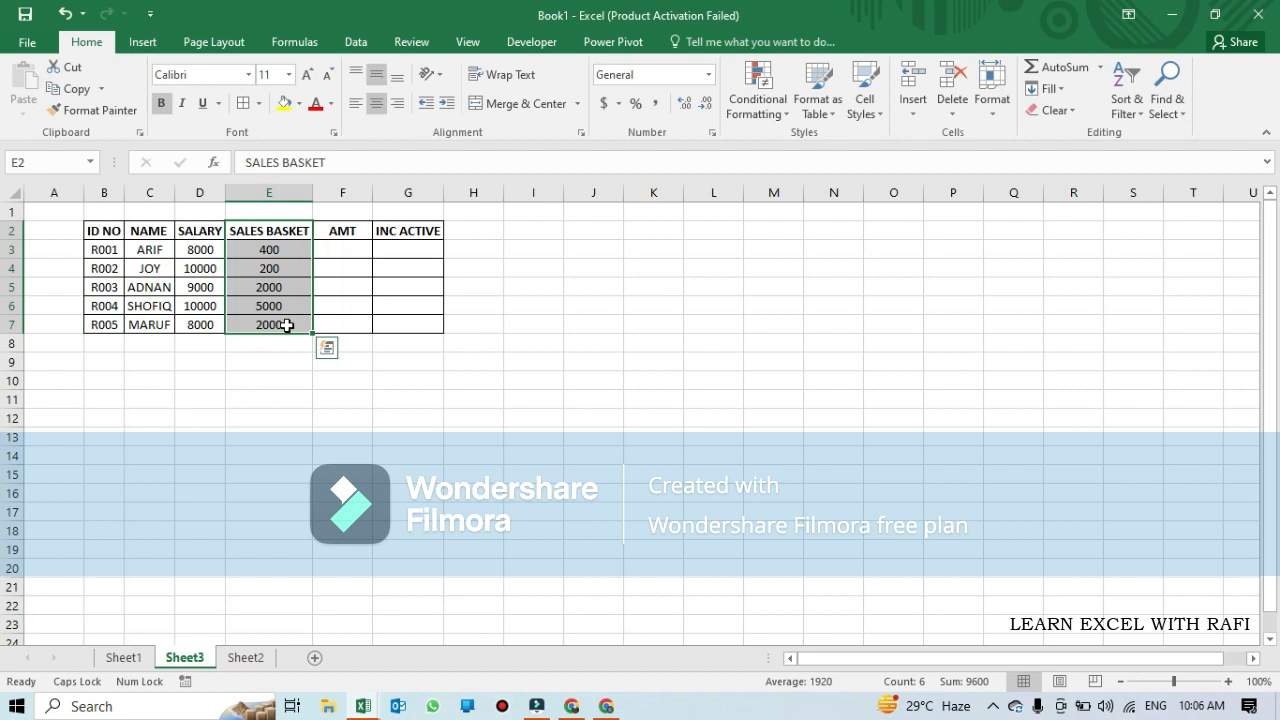
pyautogui.click(348, 250)
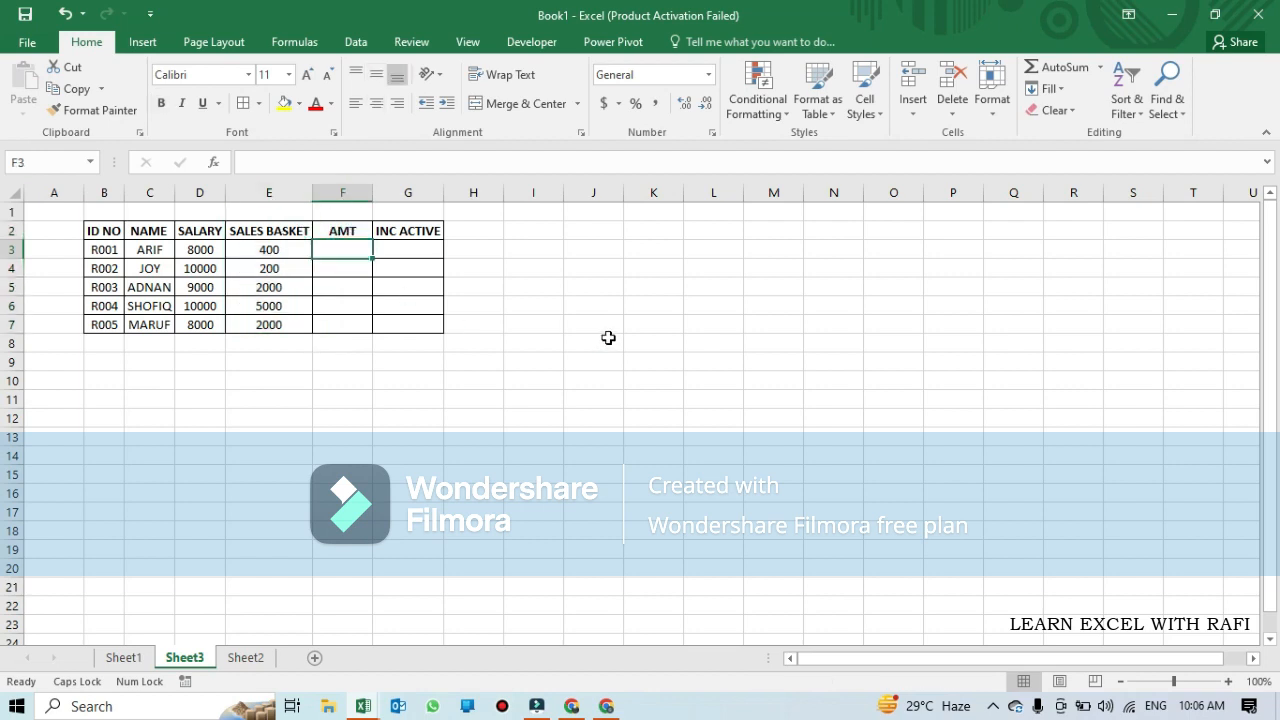
# Enter the first incentive tier beside the table, with 500 in K2 and 5% in L2.
pyautogui.click(668, 233)
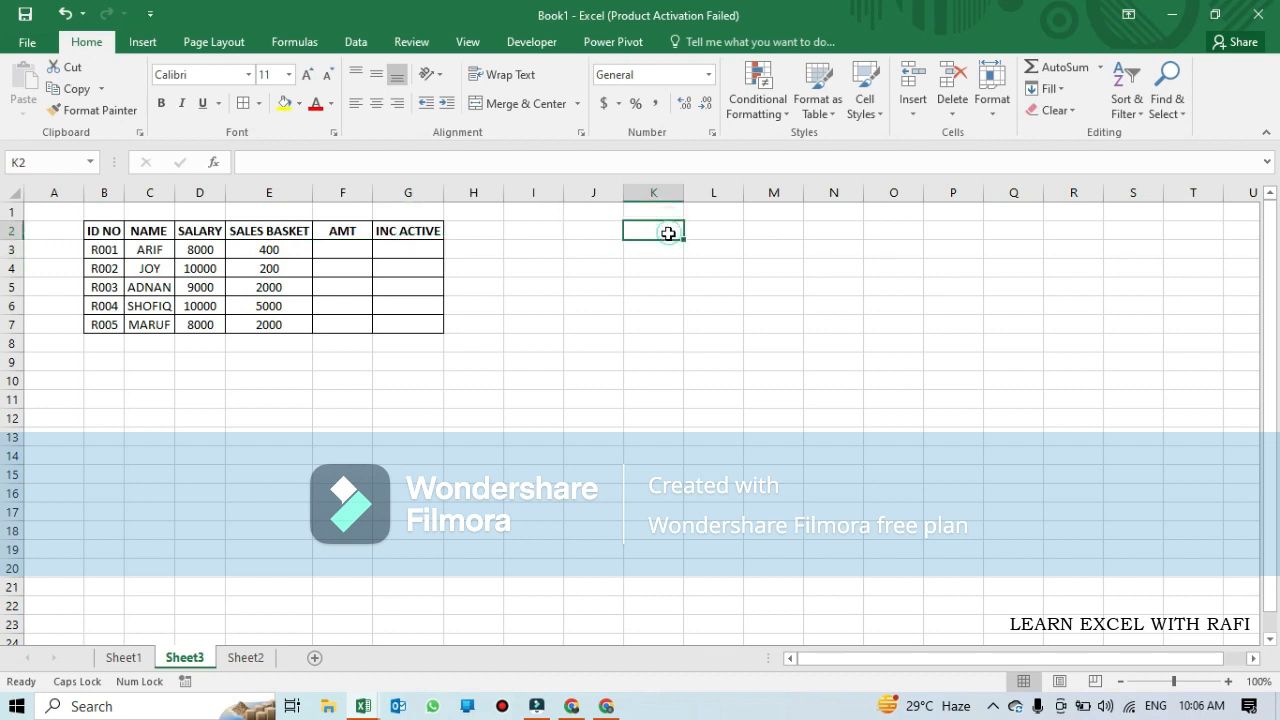
pyautogui.write('500')
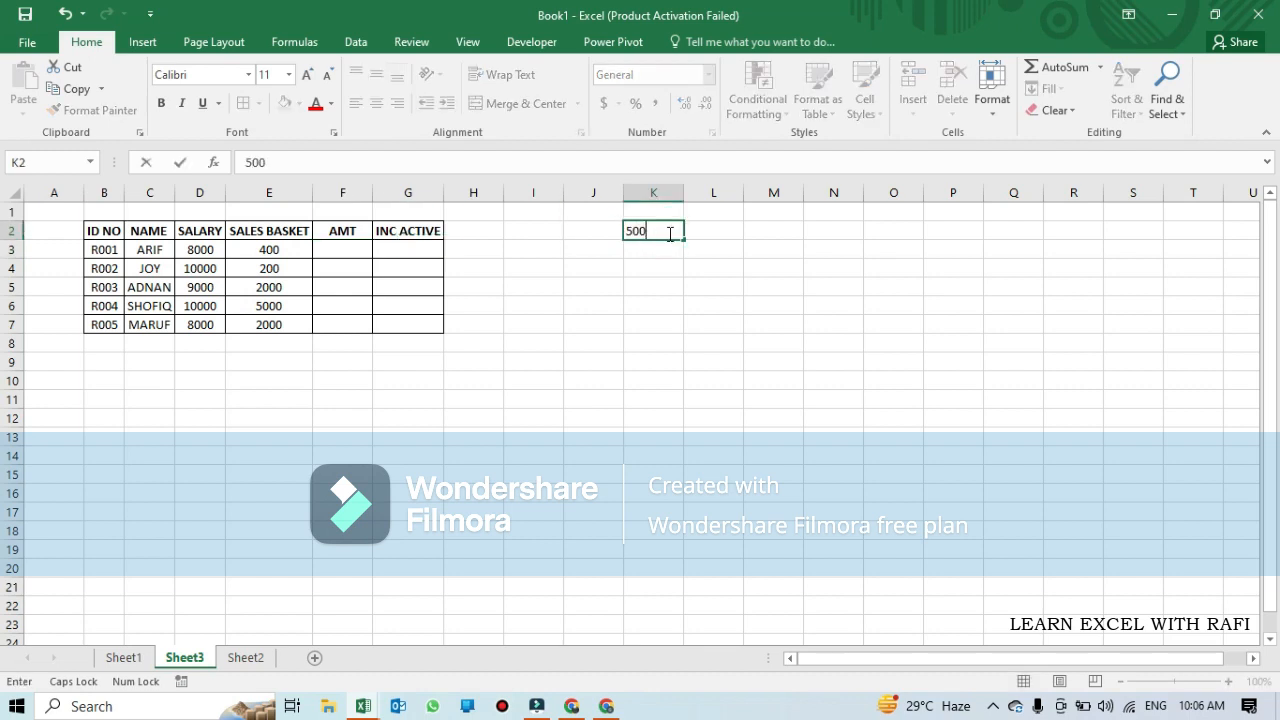
pyautogui.press('Tab')
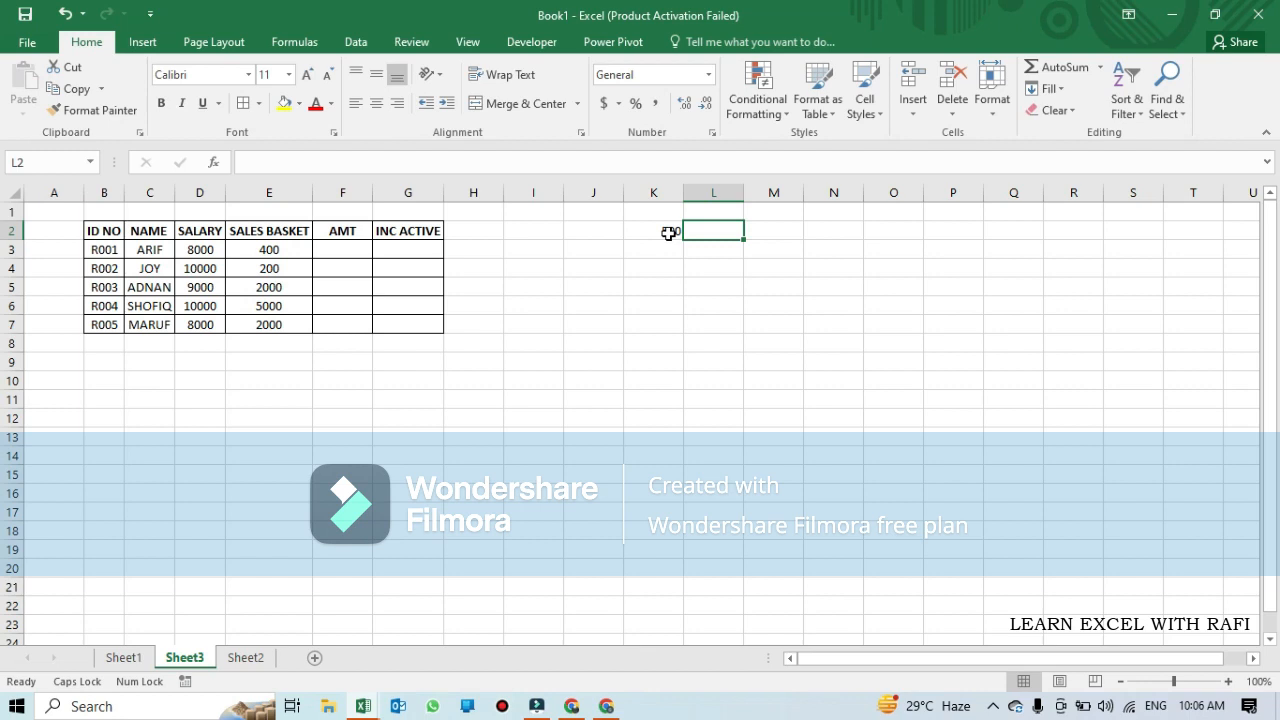
pyautogui.write('5')
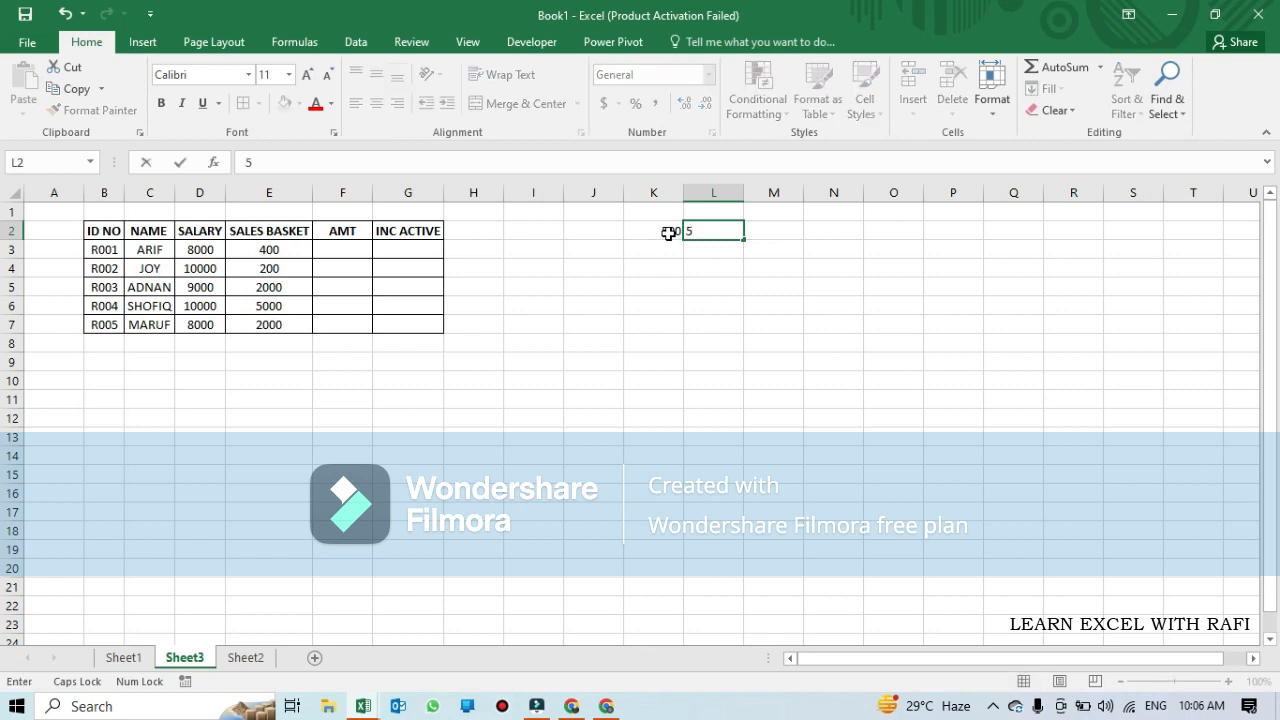
pyautogui.write('%')
pyautogui.press('Return')
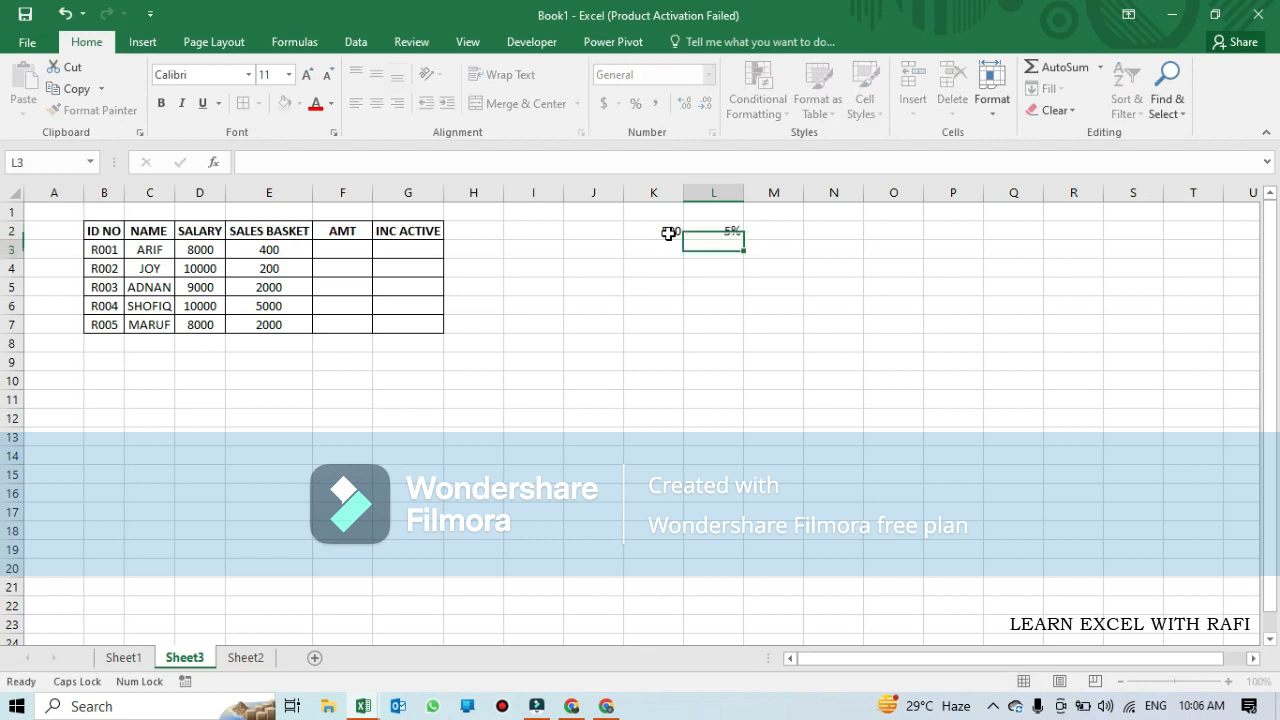
# Add the second incentive tier with 1500 in K3 and 10% in L3.
pyautogui.press('Left')
pyautogui.write('1000')
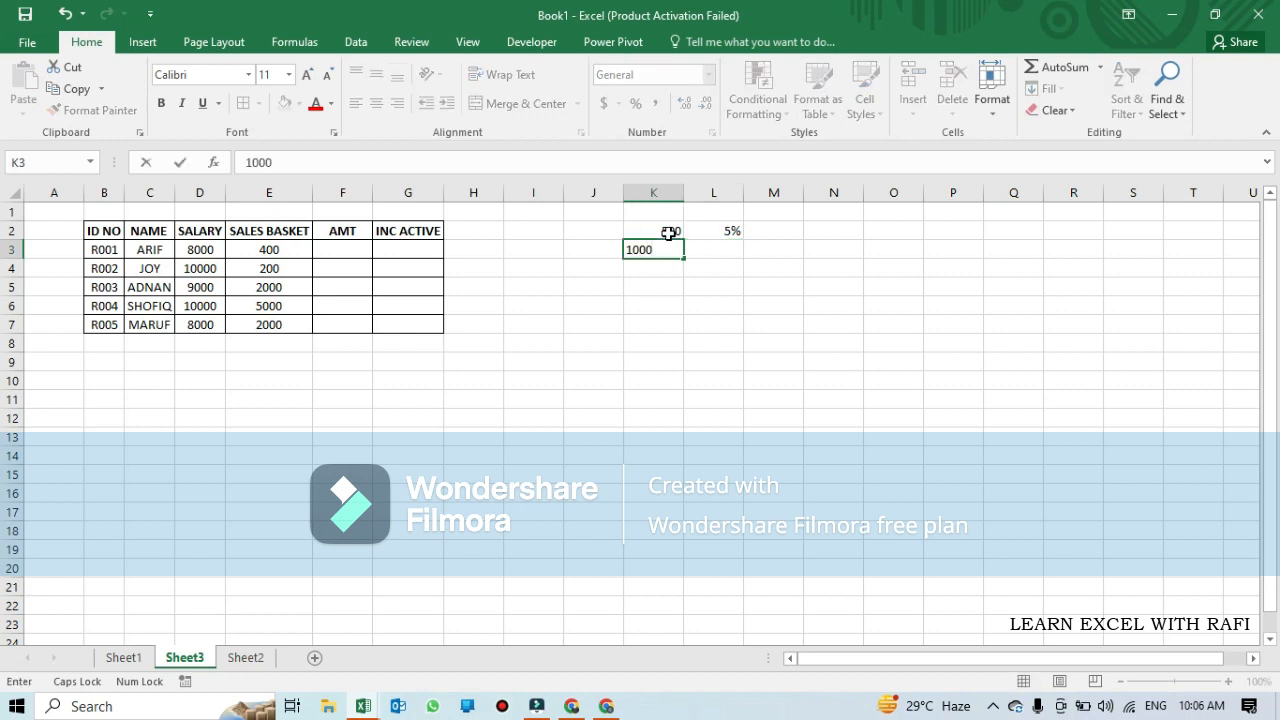
pyautogui.press('Right')
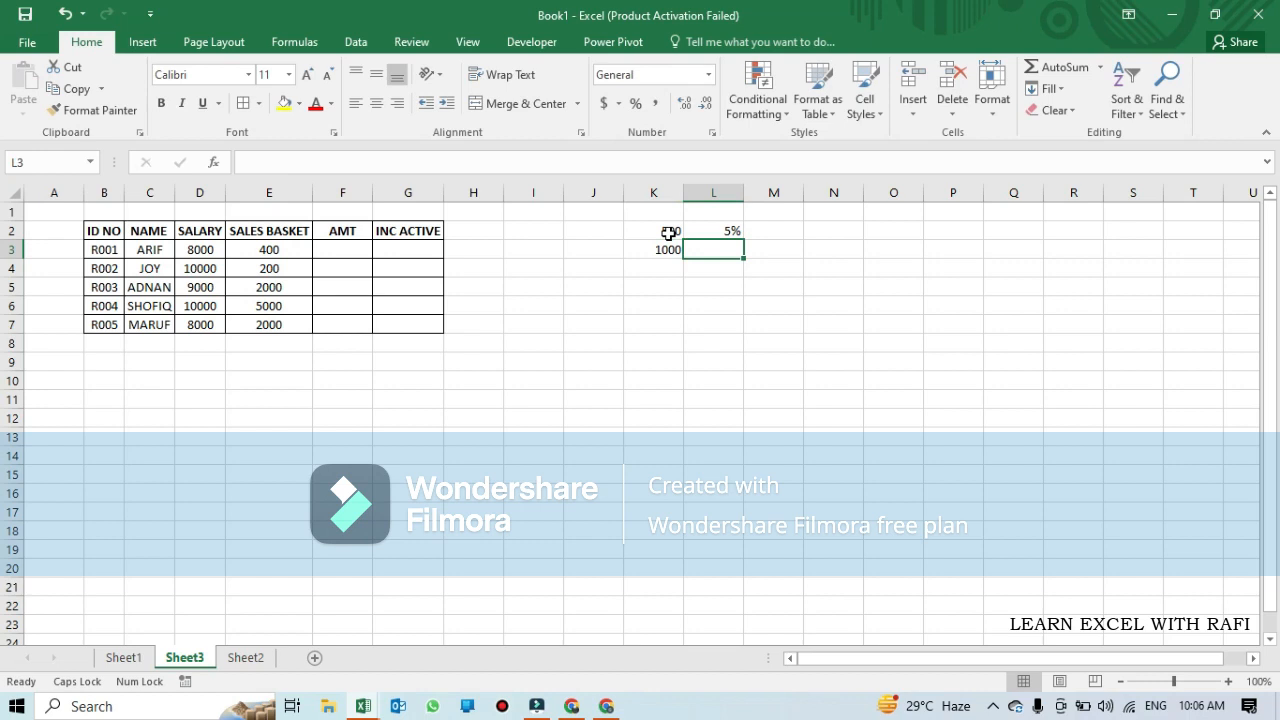
pyautogui.press('Left')
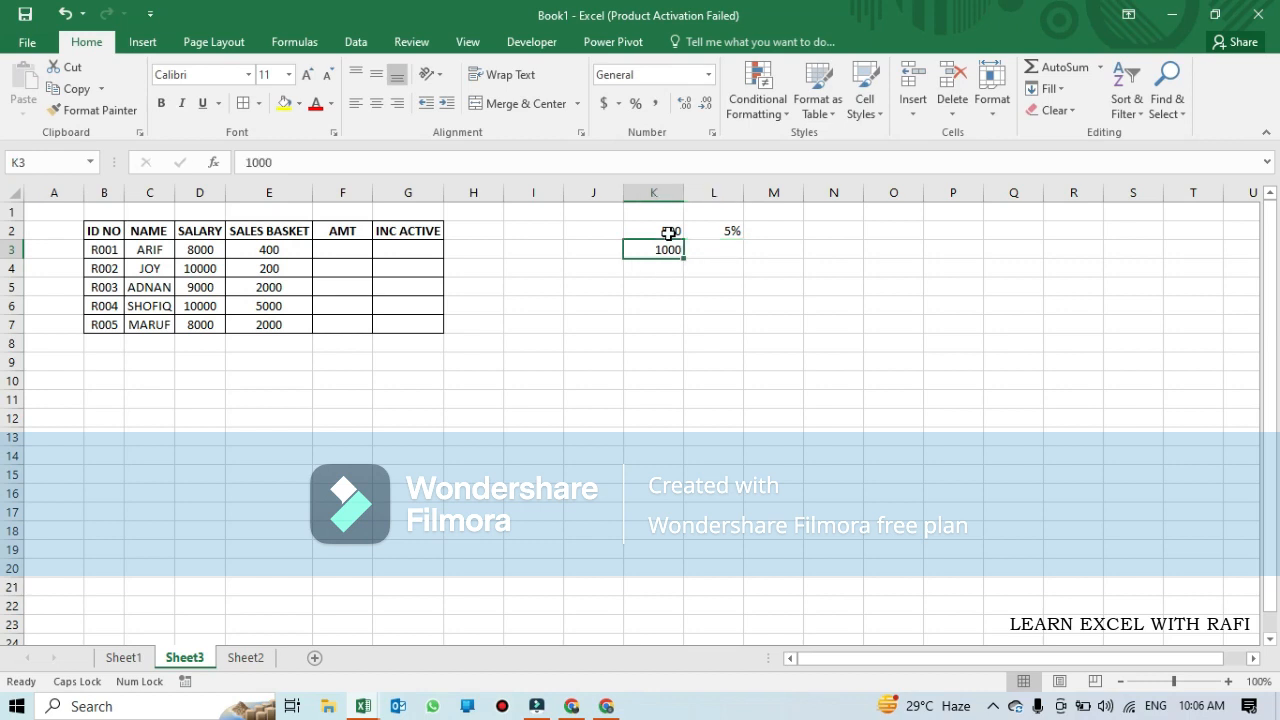
pyautogui.write('1500')
pyautogui.press('Right')
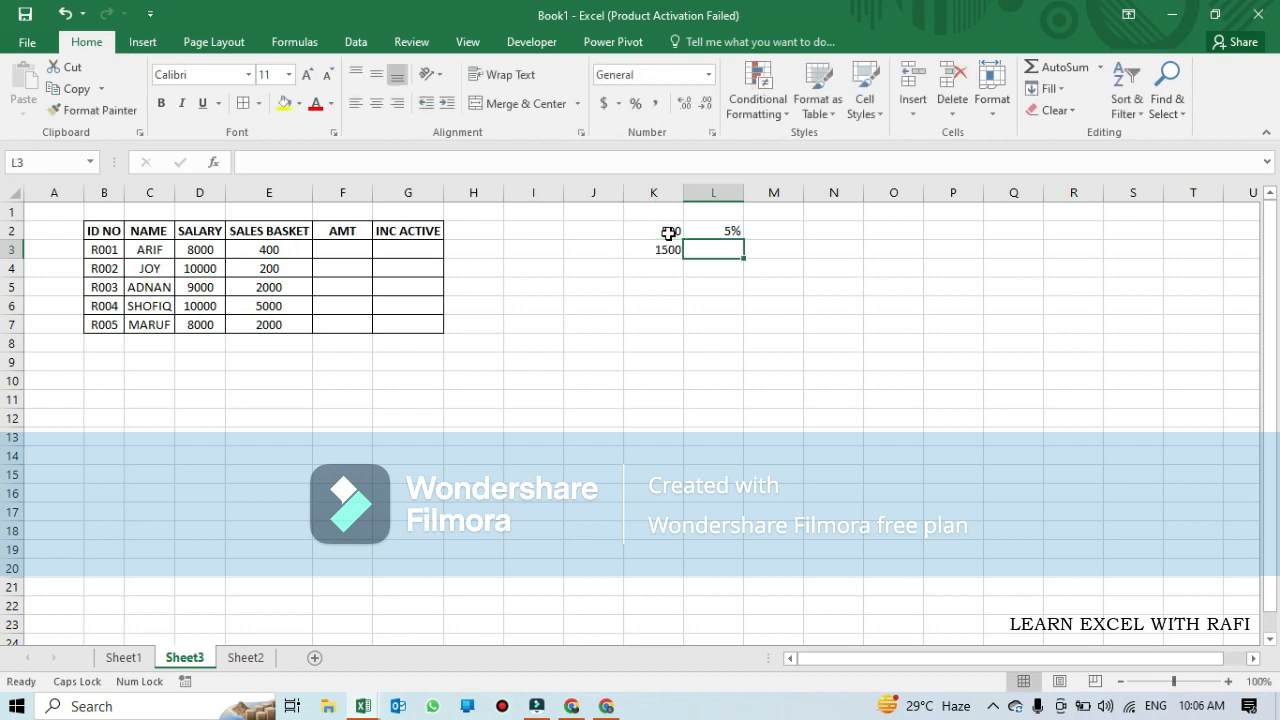
pyautogui.write('10')
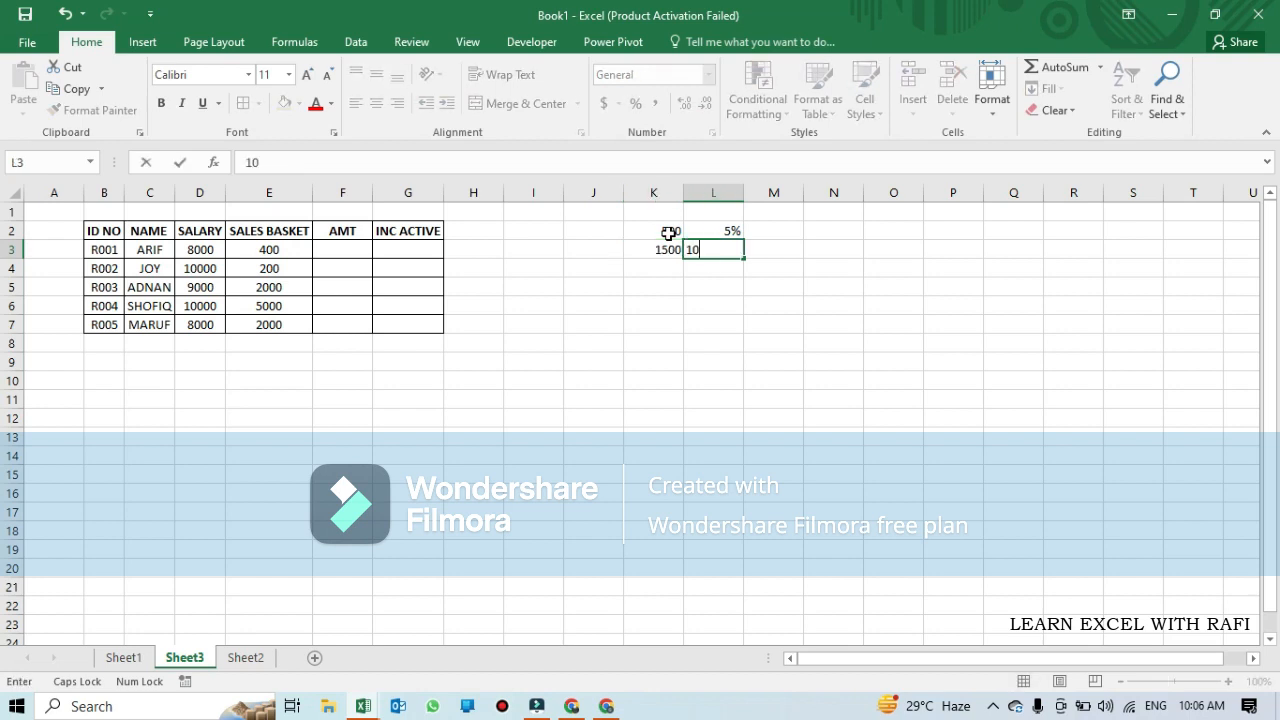
pyautogui.write('%')
pyautogui.press('Return')
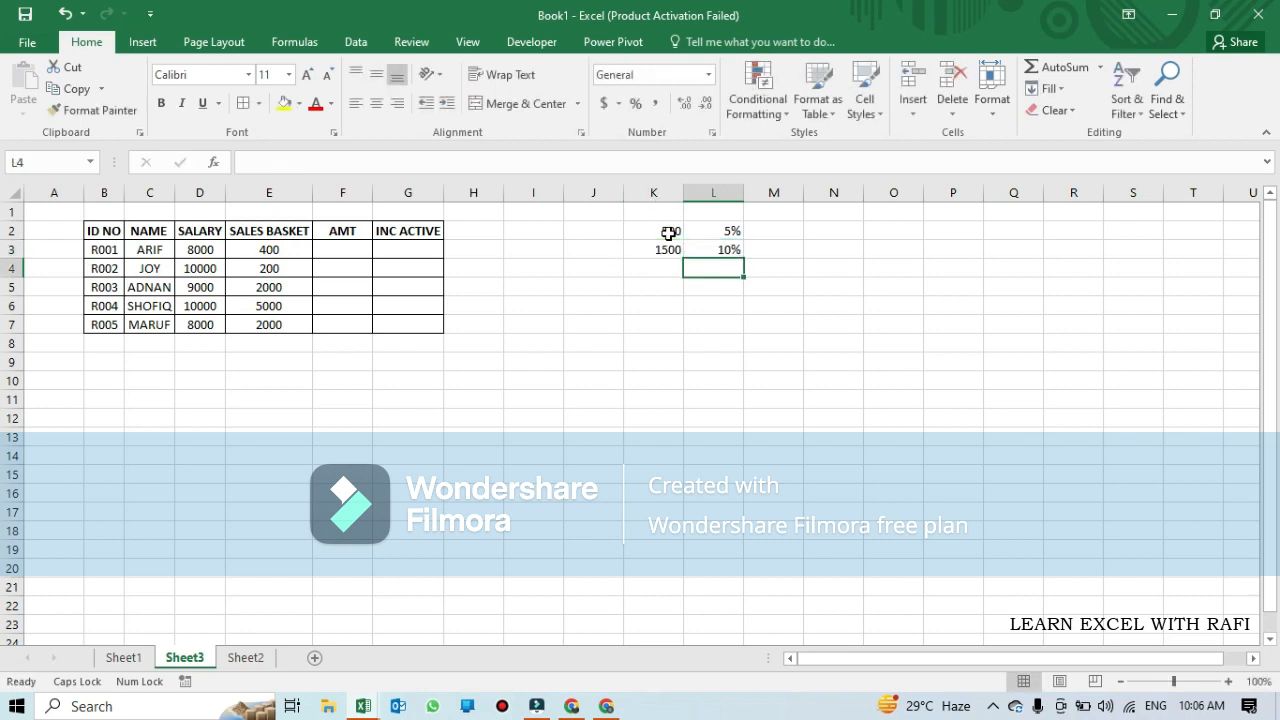
# Add the third incentive tier with 2500 in K4 and 15% in L4.
pyautogui.press('Left')
pyautogui.write('2500')
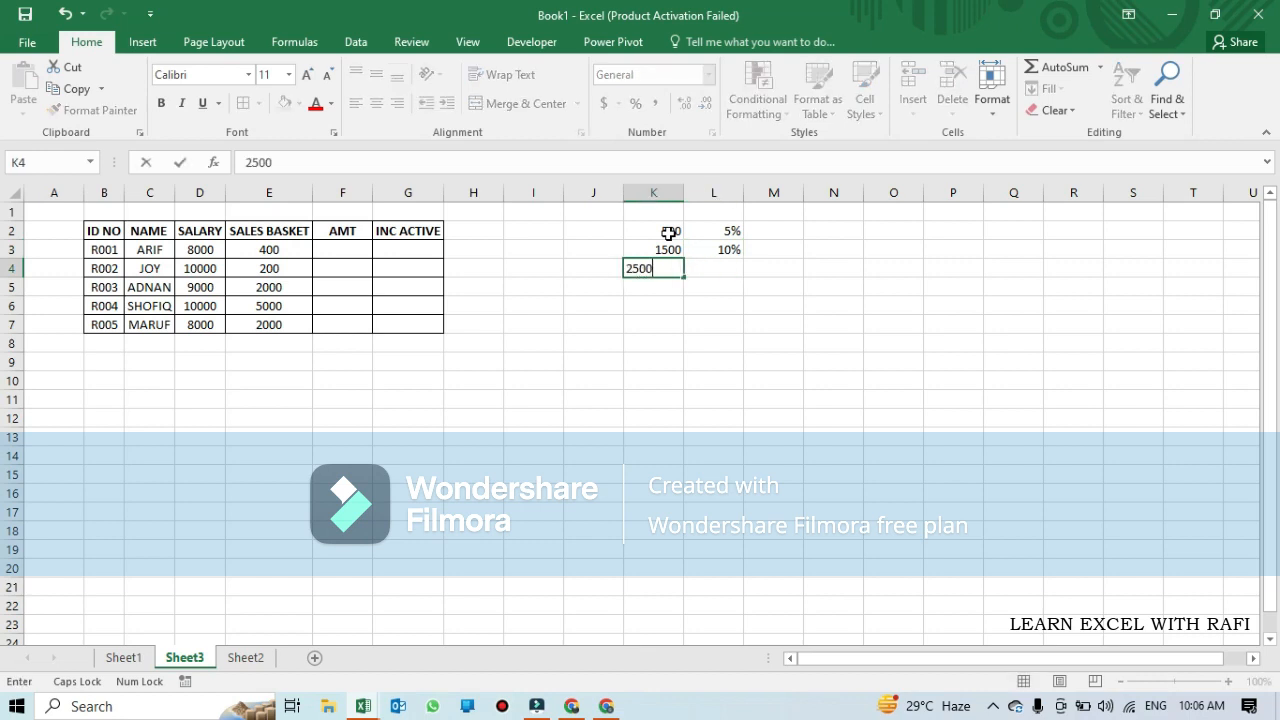
pyautogui.press('Right')
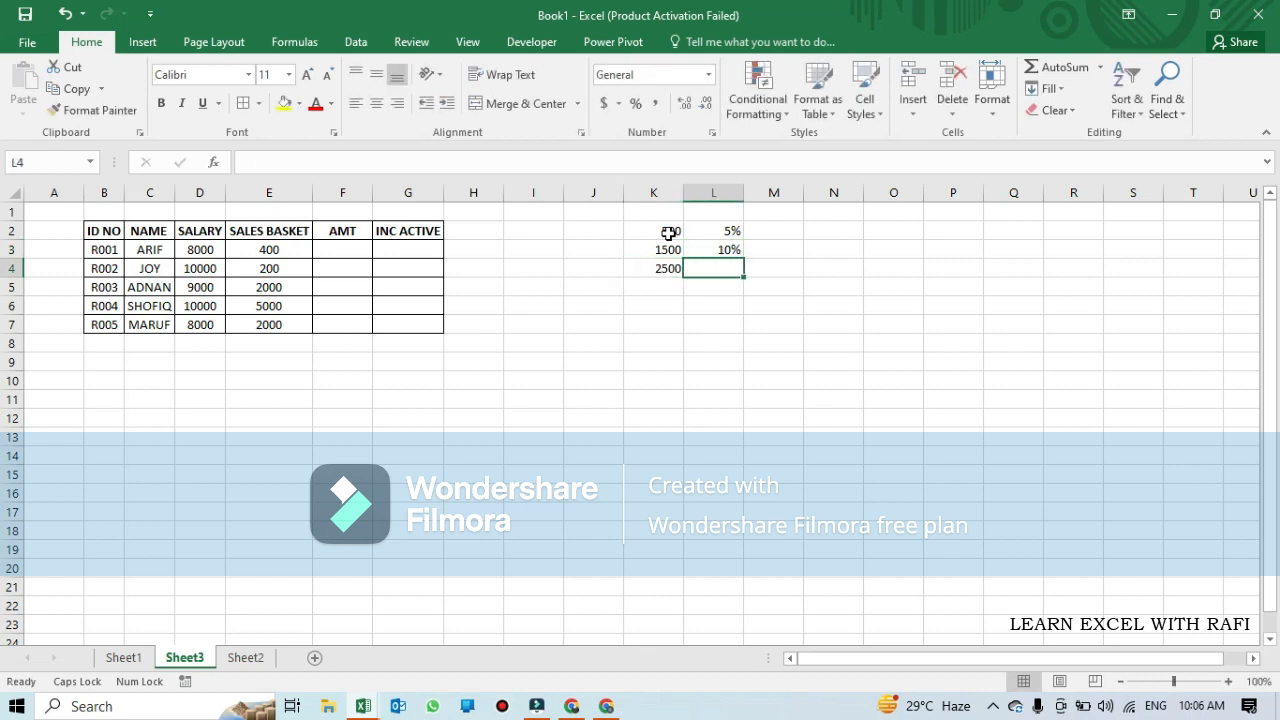
pyautogui.write('15')
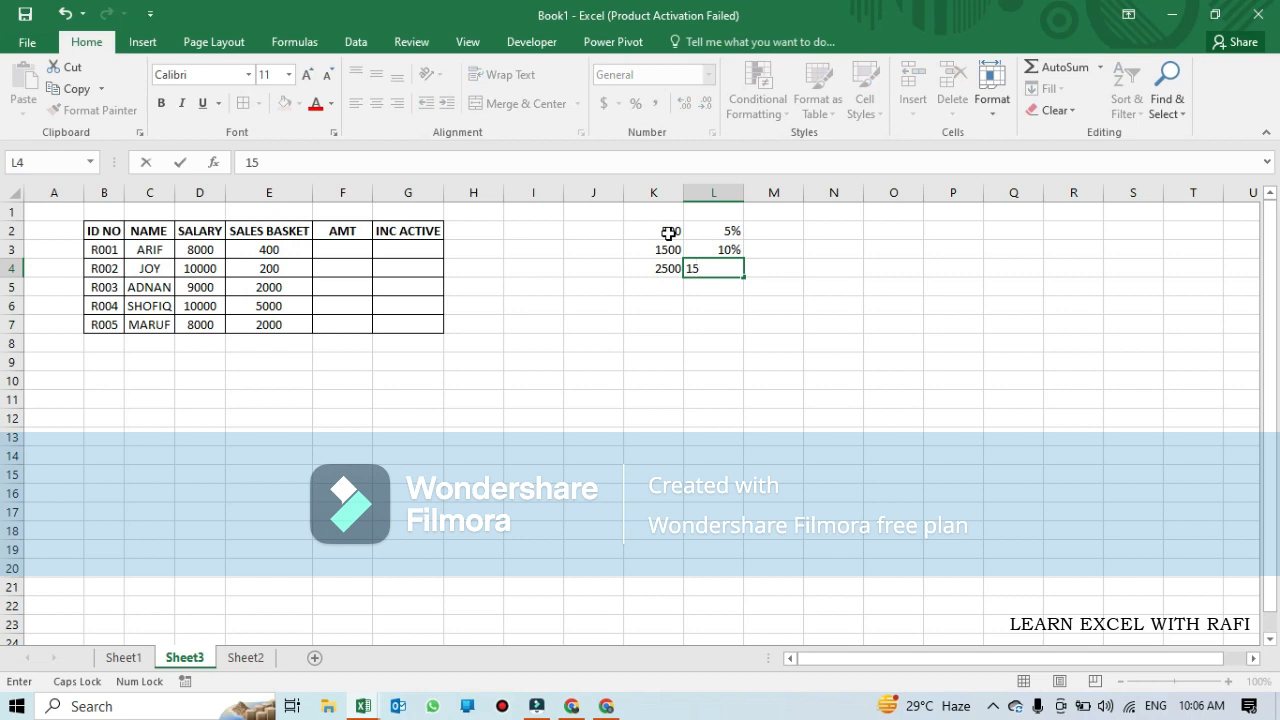
pyautogui.write('%')
pyautogui.press('Return')
# Add the fourth incentive tier with 2501 in K5 and 20% in L5.
pyautogui.press('Left')
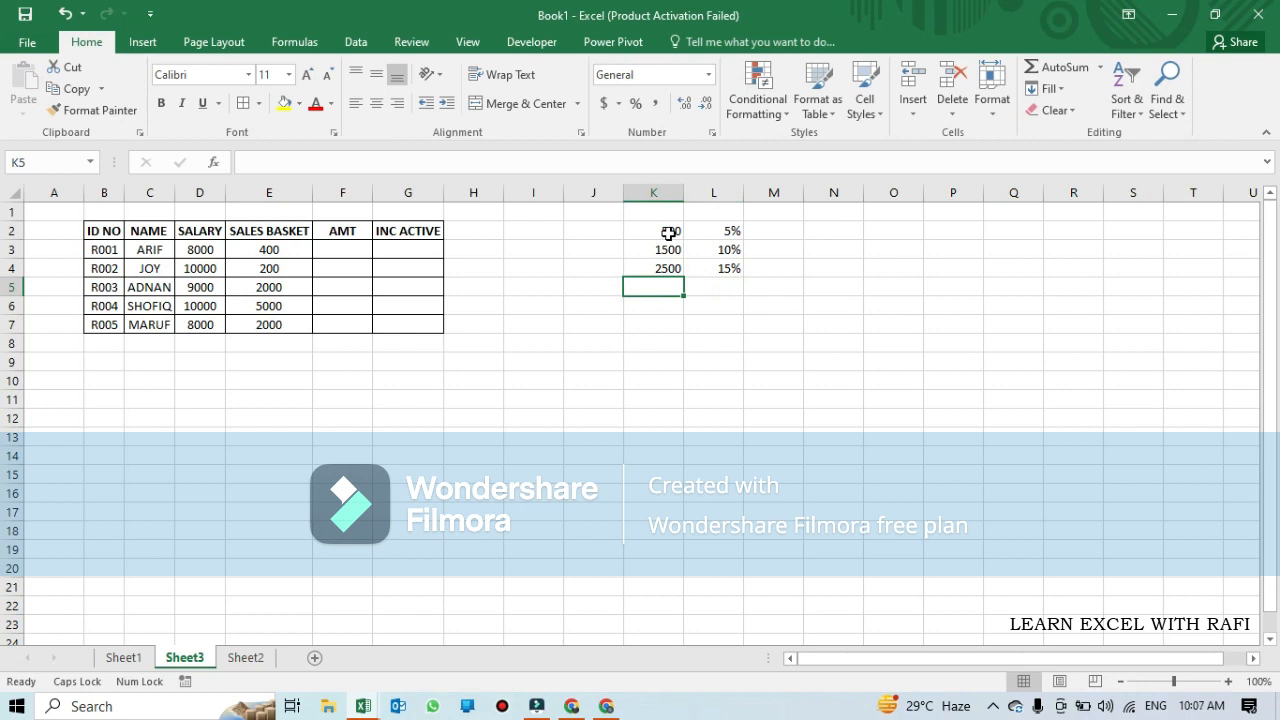
pyautogui.write('2501')
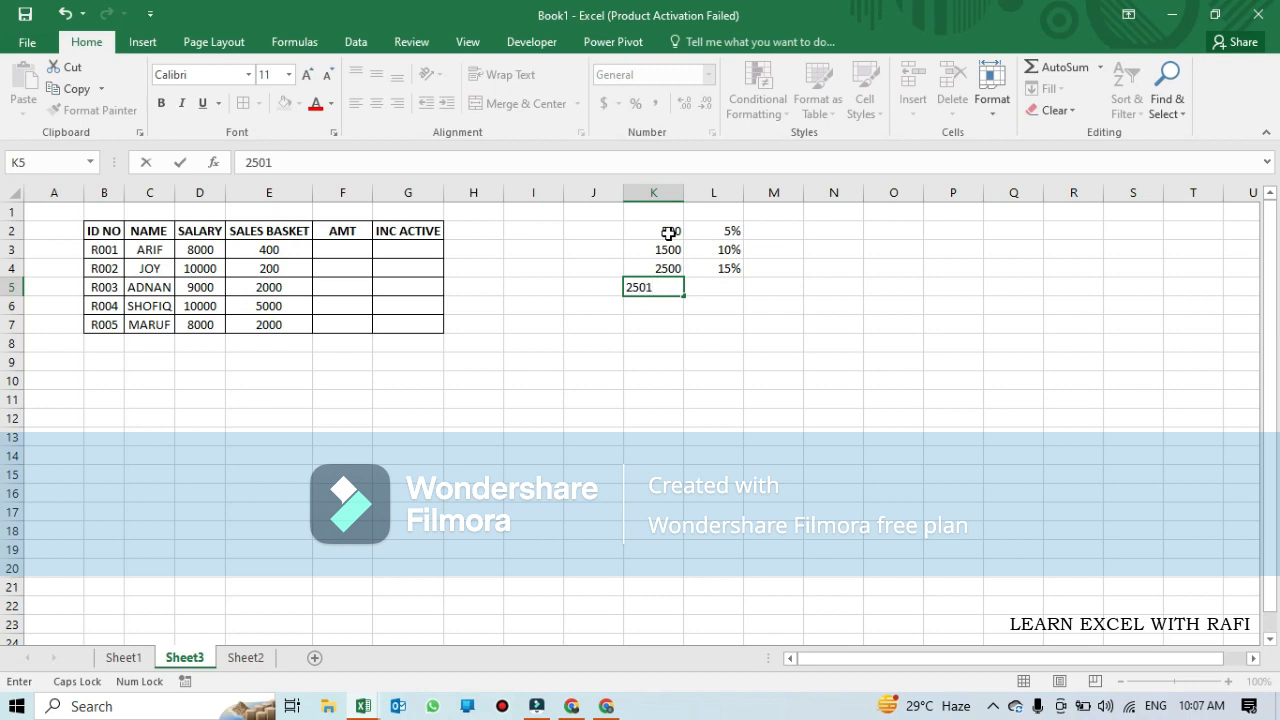
pyautogui.press('Tab')
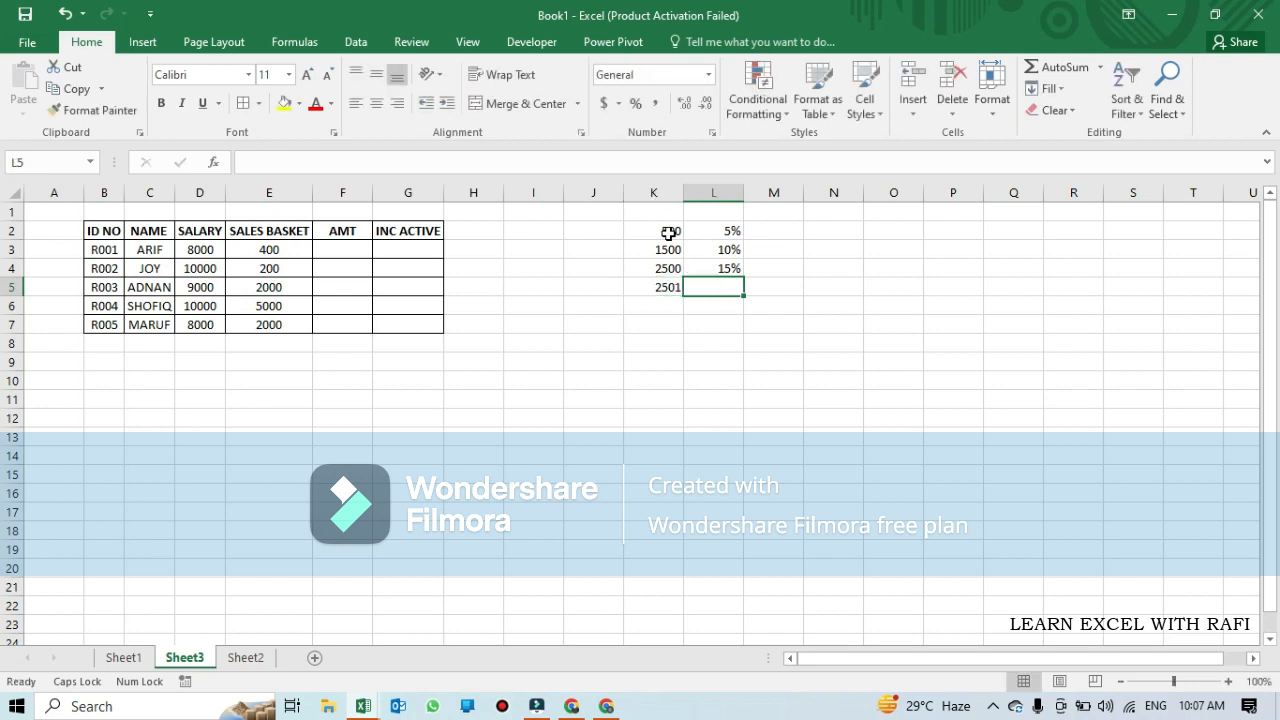
pyautogui.write('20')
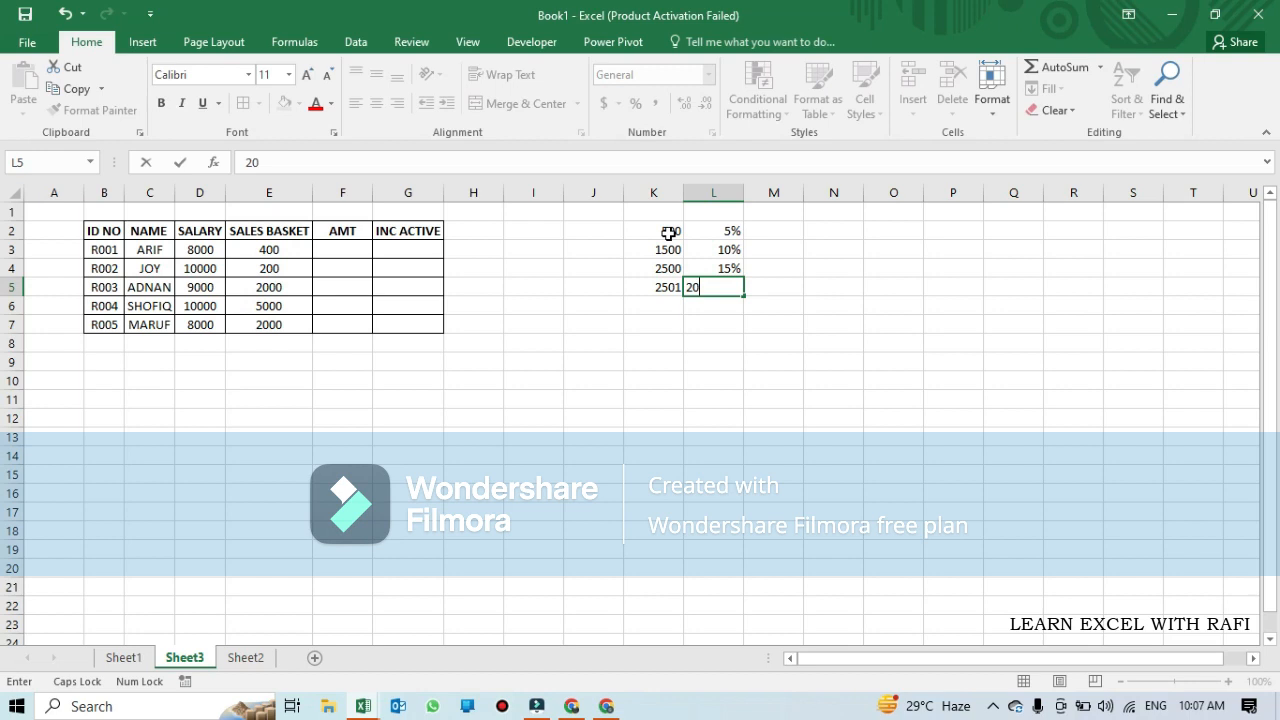
pyautogui.write('%')
pyautogui.press('Return')
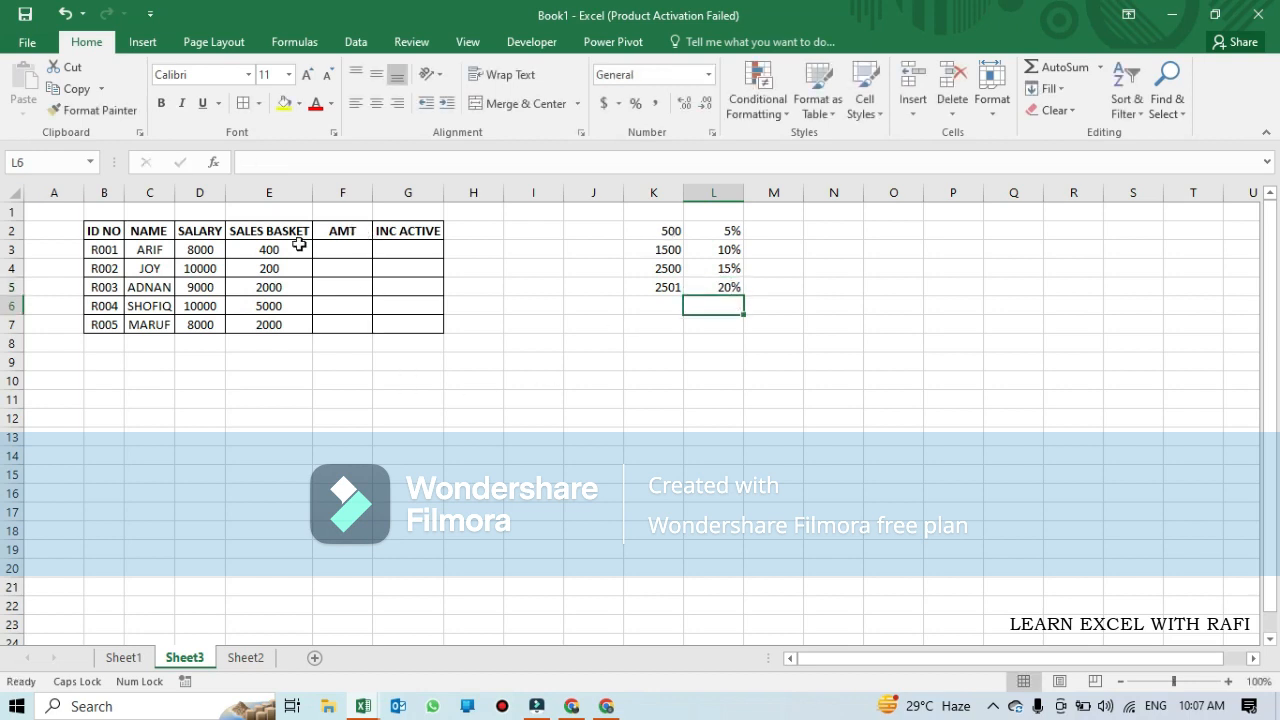
# Start an IF formula in AMT cell F3 with the logical test E3<499.
pyautogui.click(339, 244)
pyautogui.moveTo(668, 232); pyautogui.dragTo(724, 290)
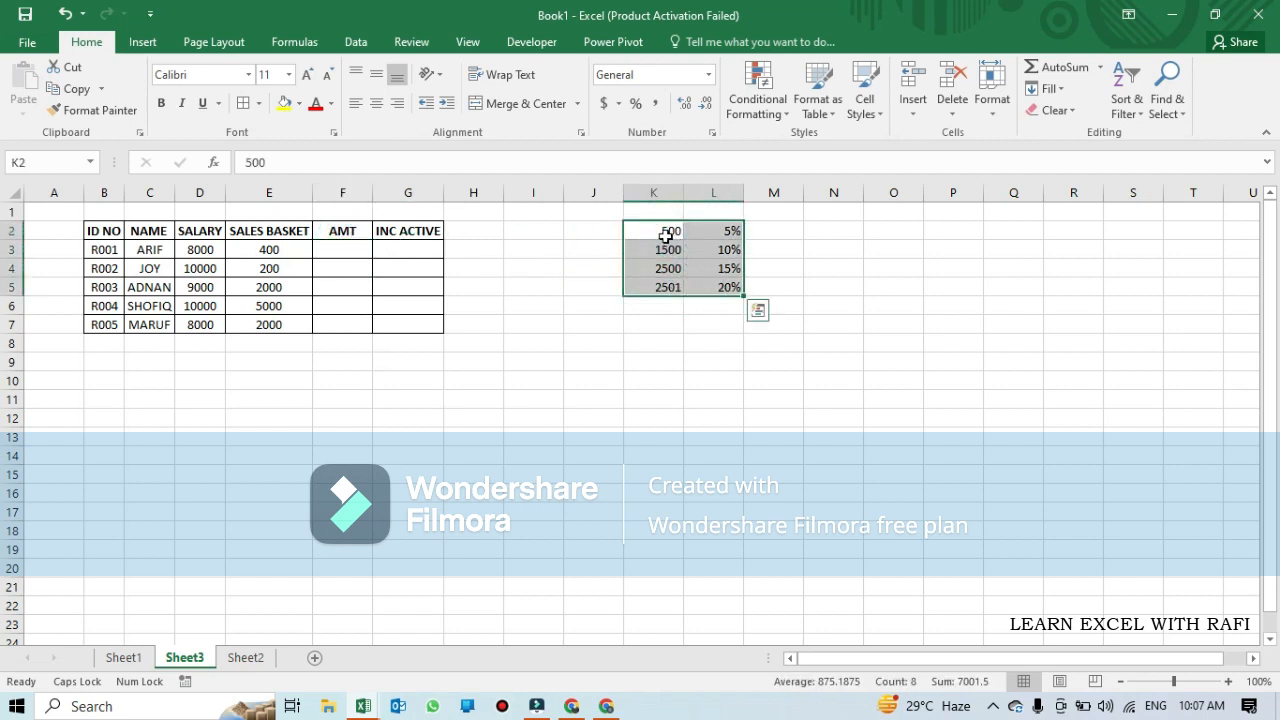
pyautogui.click(337, 250)
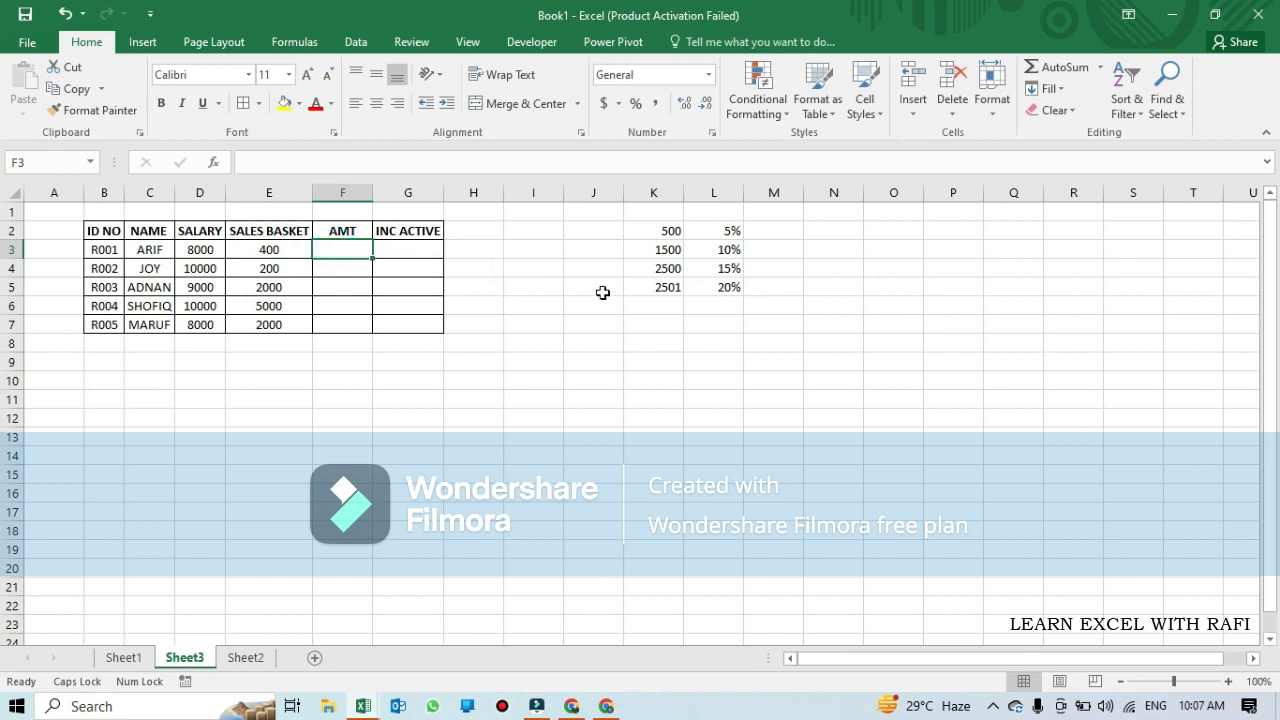
pyautogui.write('=IF(')
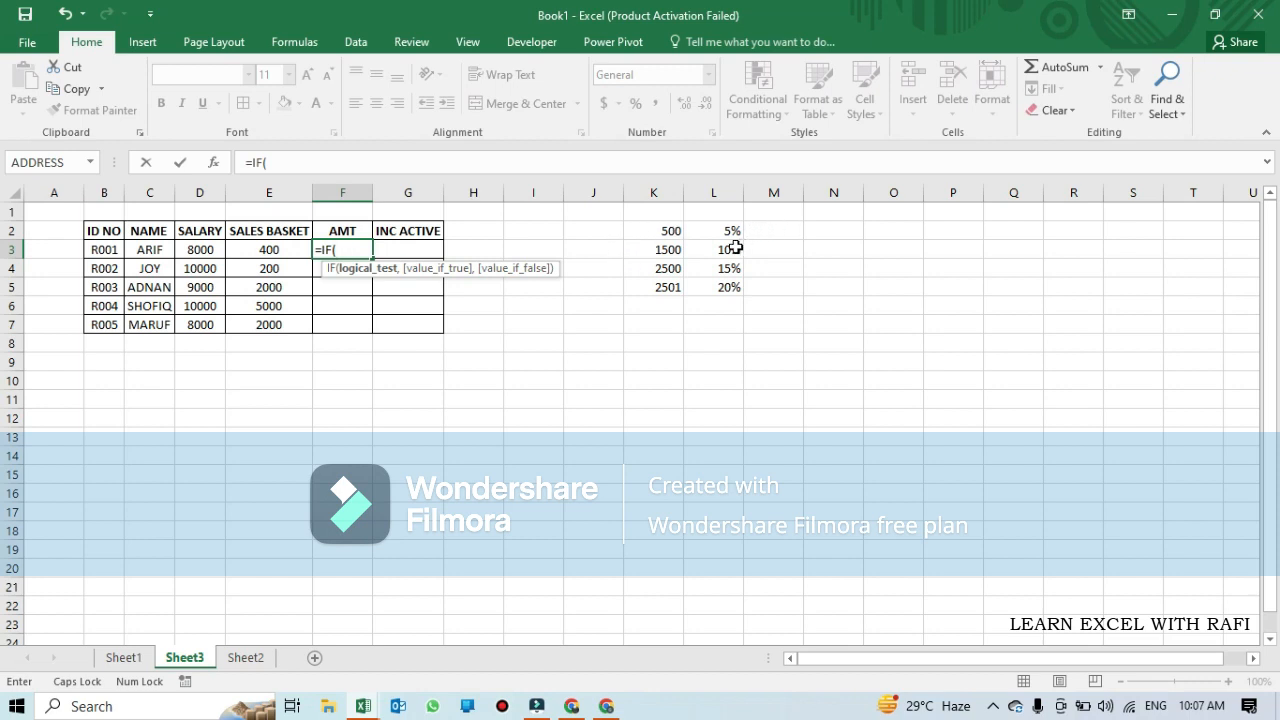
pyautogui.click(270, 250)
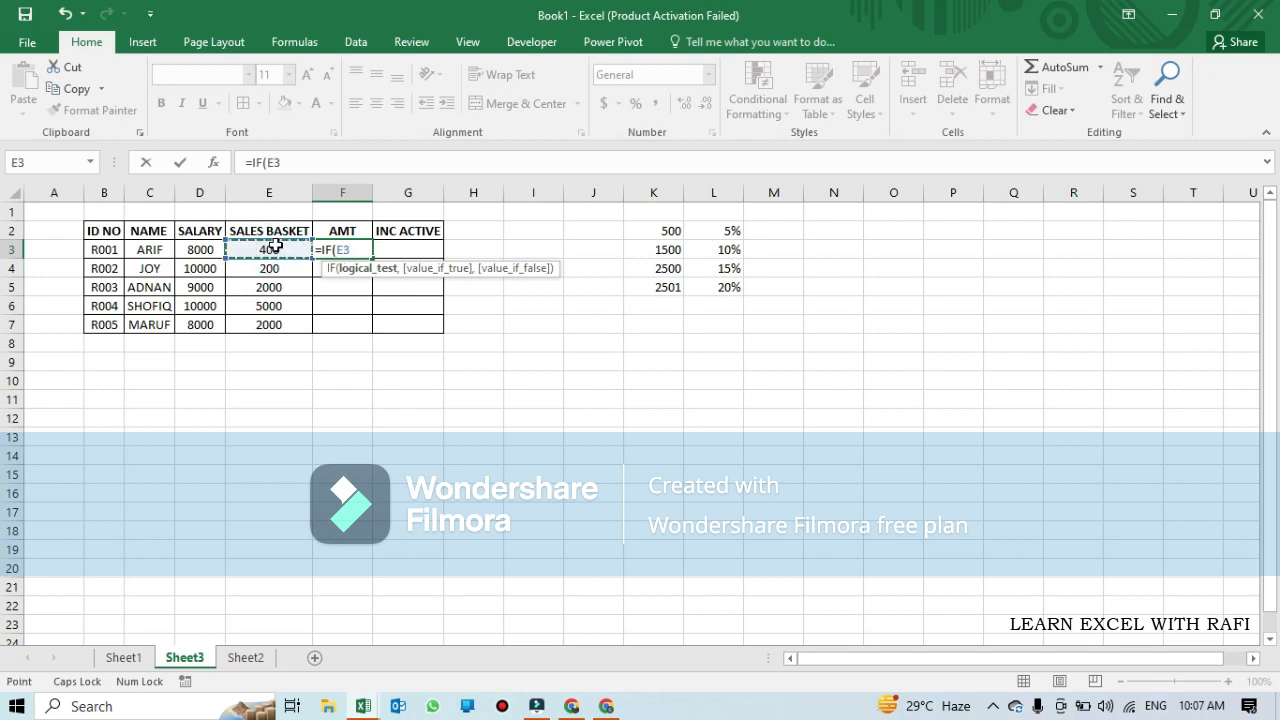
pyautogui.write('<500,')
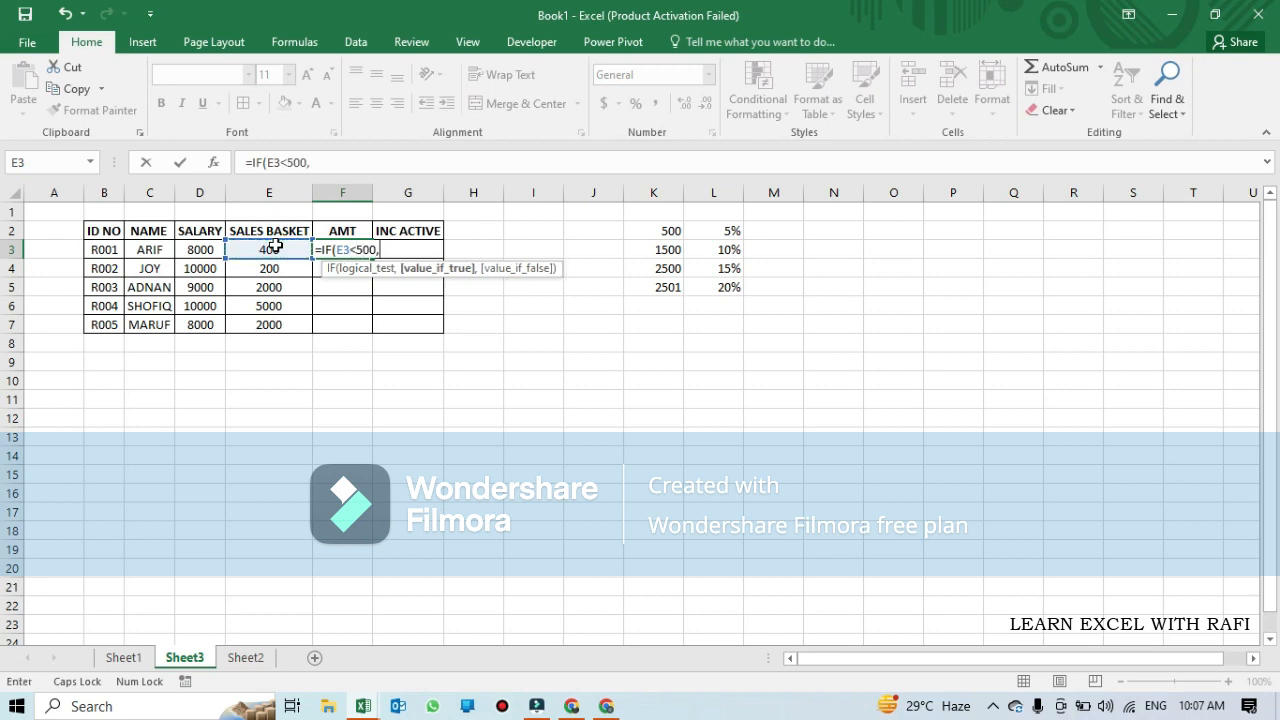
pyautogui.press('BackSpace')
pyautogui.press('BackSpace')
pyautogui.press('BackSpace')
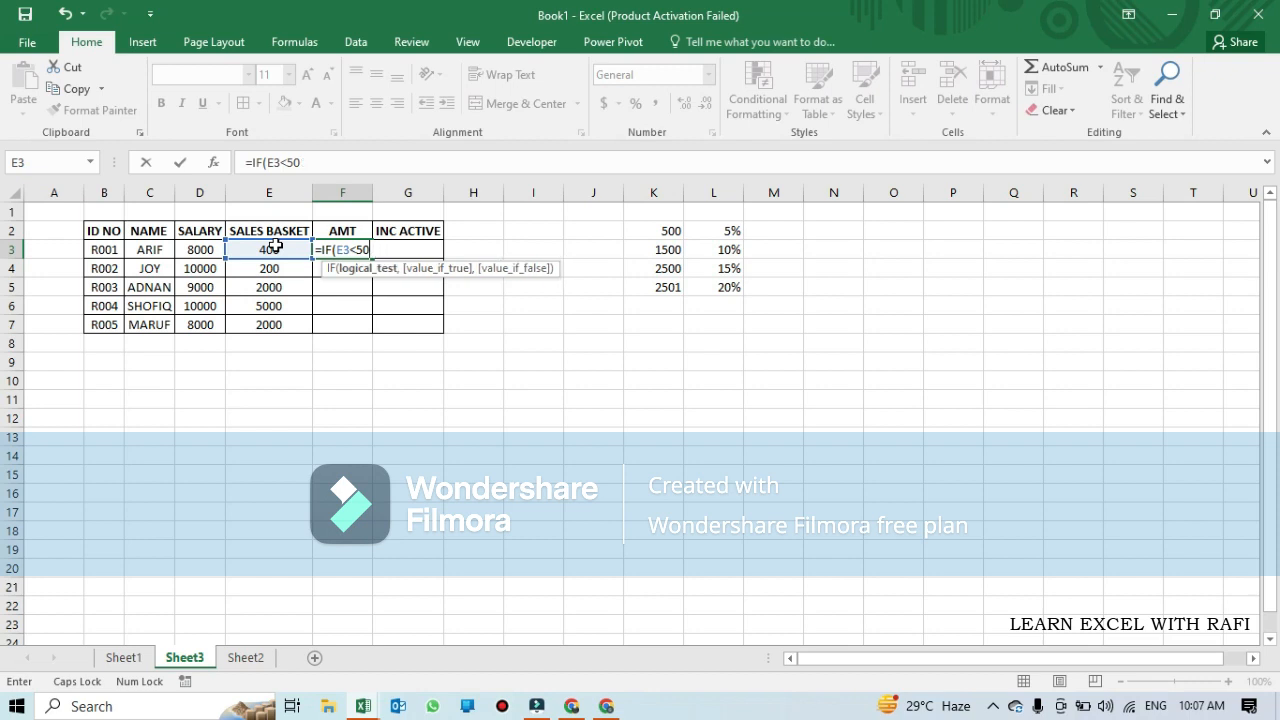
pyautogui.press('BackSpace')
pyautogui.write('499,')
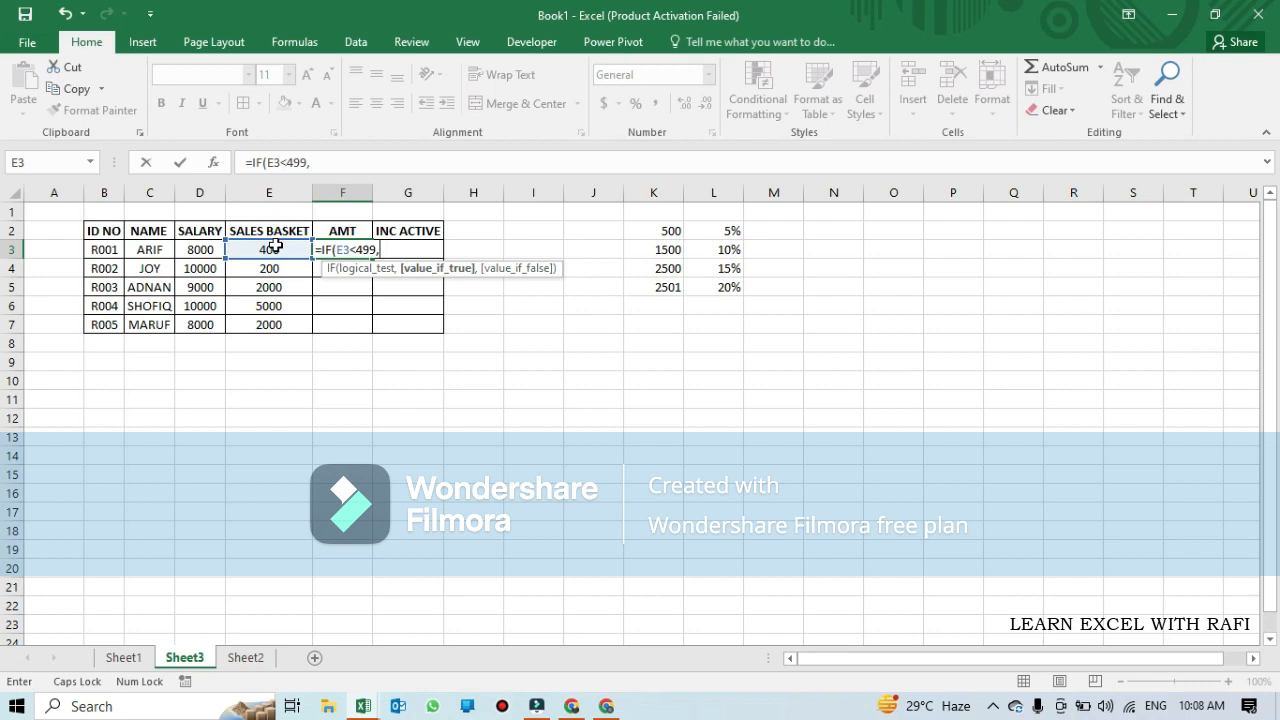
# Set the IF formula's value if true to E3*0% and continue to its value if false.
pyautogui.click(275, 246)
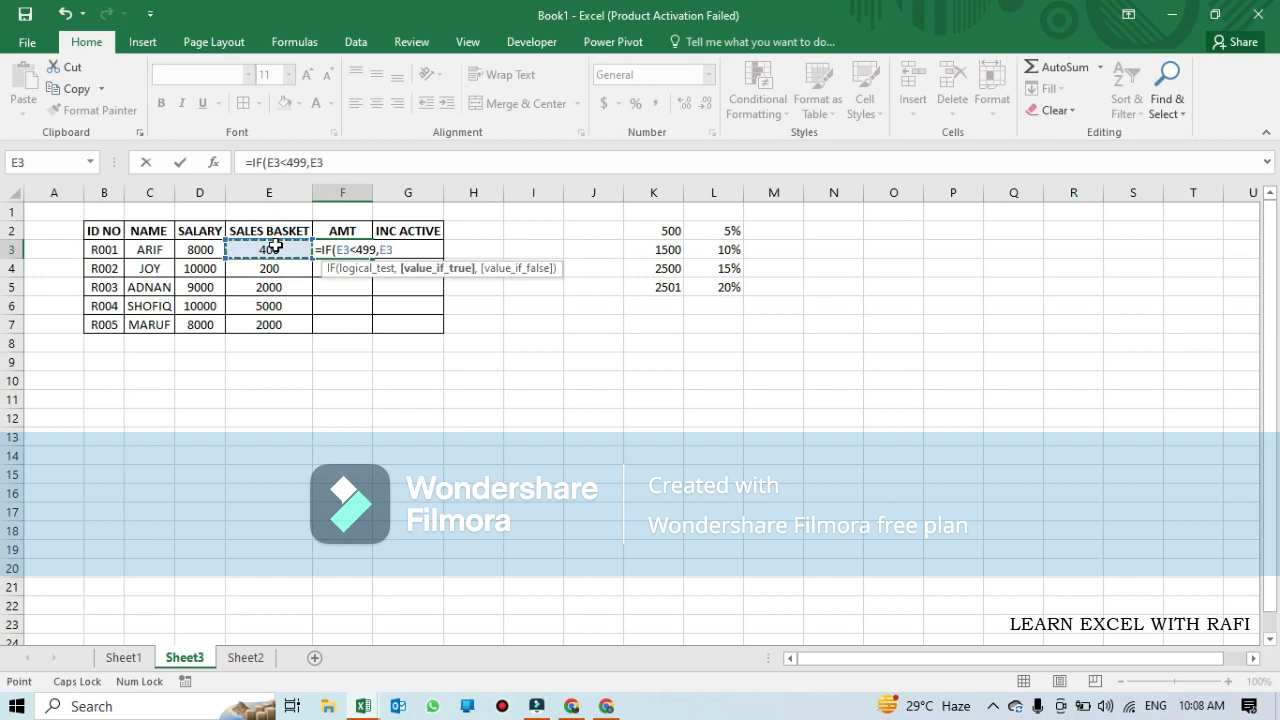
pyautogui.write('*0')
pyautogui.write('%')
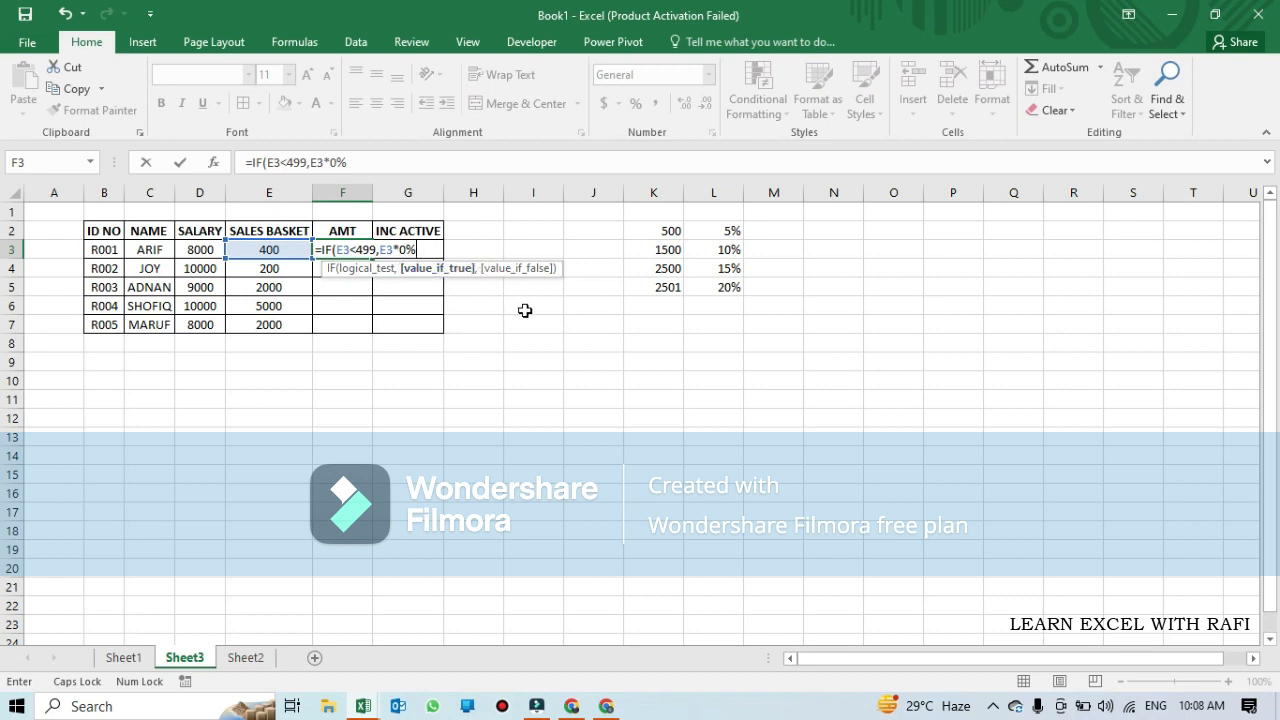
pyautogui.write(',')
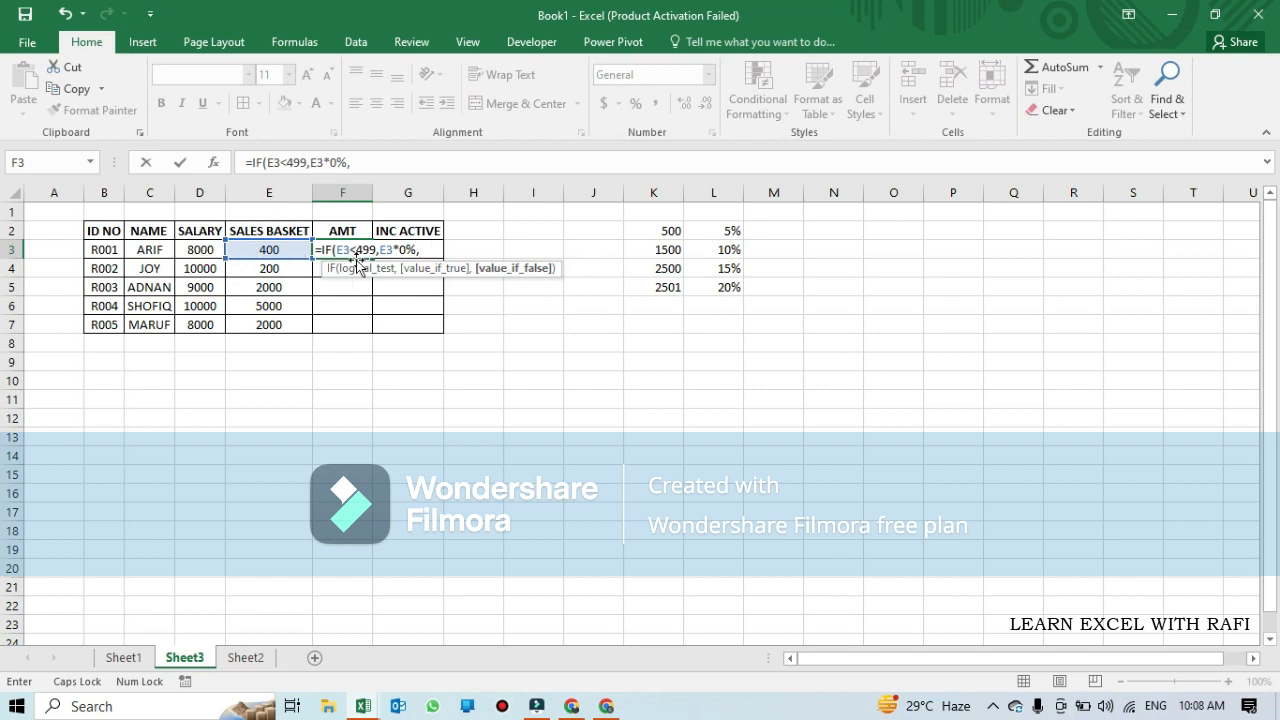
# Complete the IF formula in F3 with empty text ("") as its value if false.
pyautogui.write('"")')
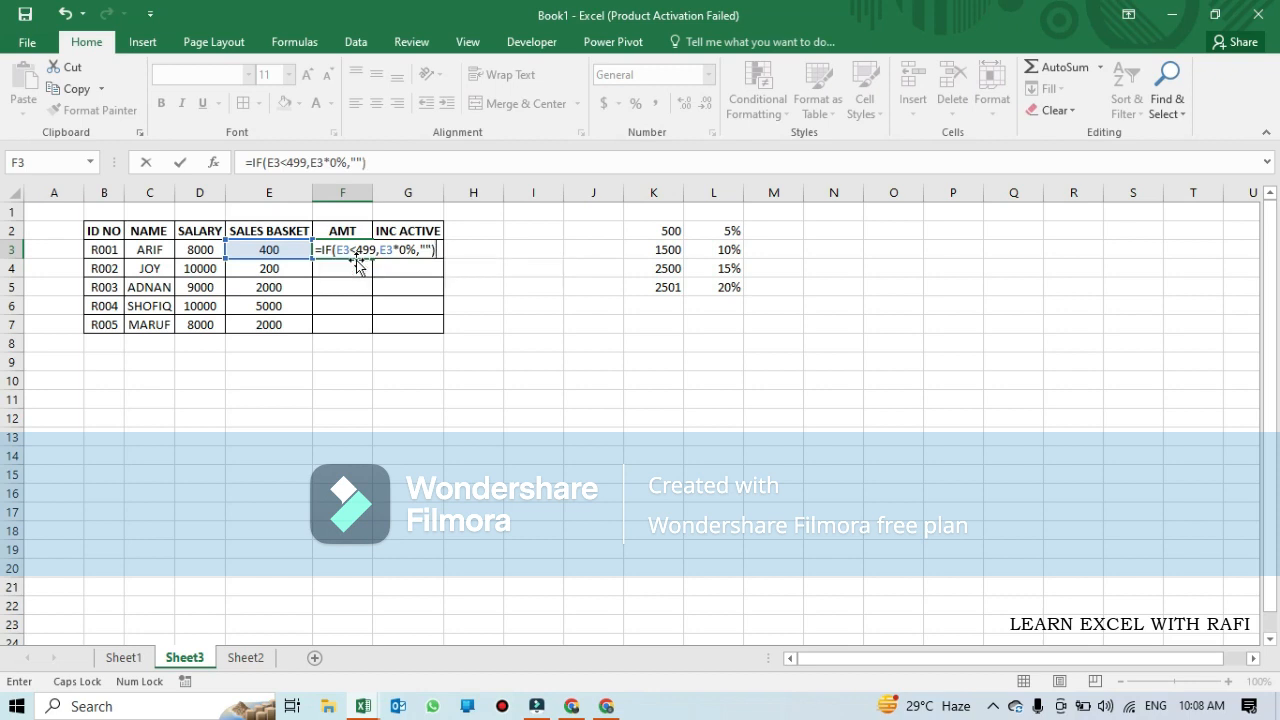
pyautogui.press('Return')
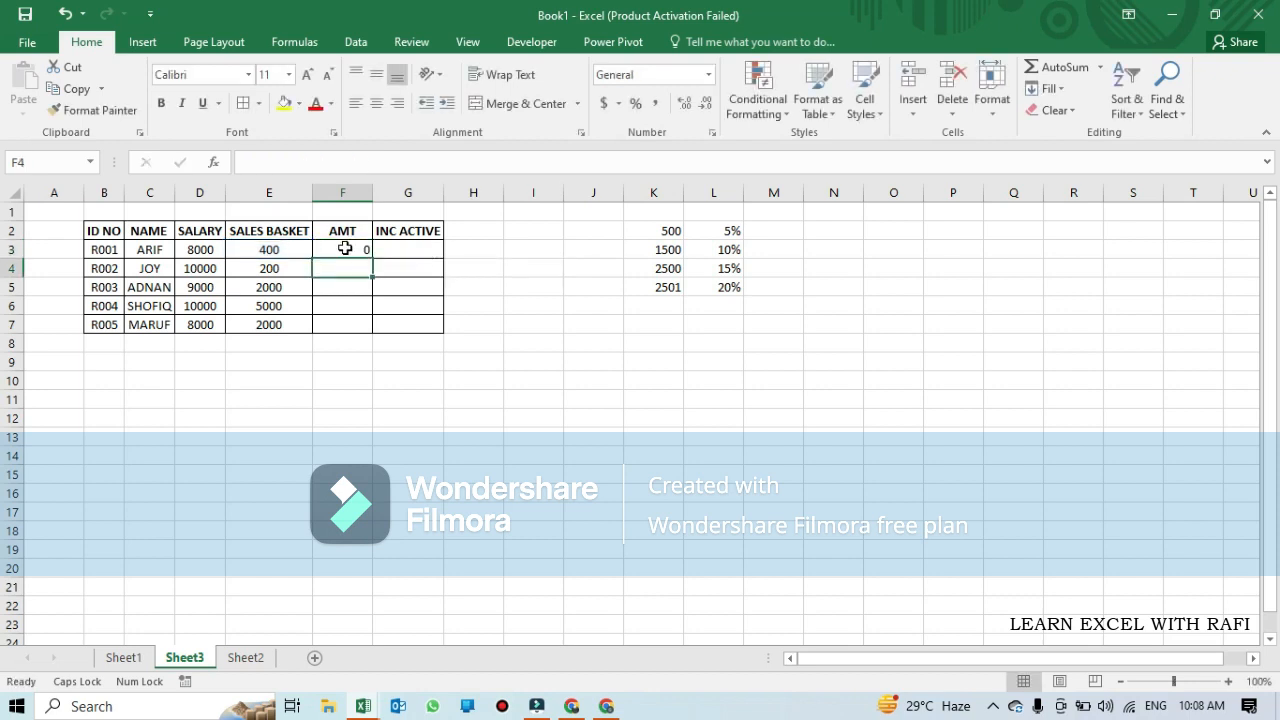
pyautogui.click(350, 249)
# Set the sales basket value in E3 to 500 to test the AMT formula.
pyautogui.click(244, 249)
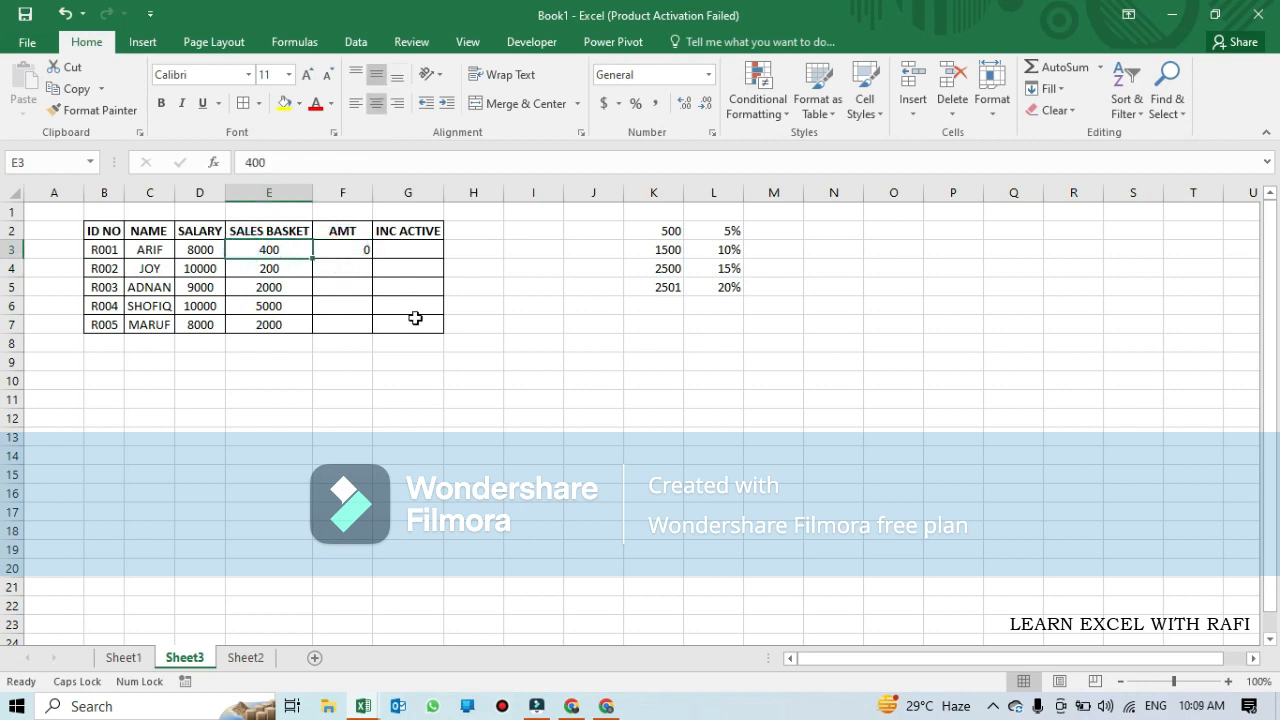
pyautogui.write('500')
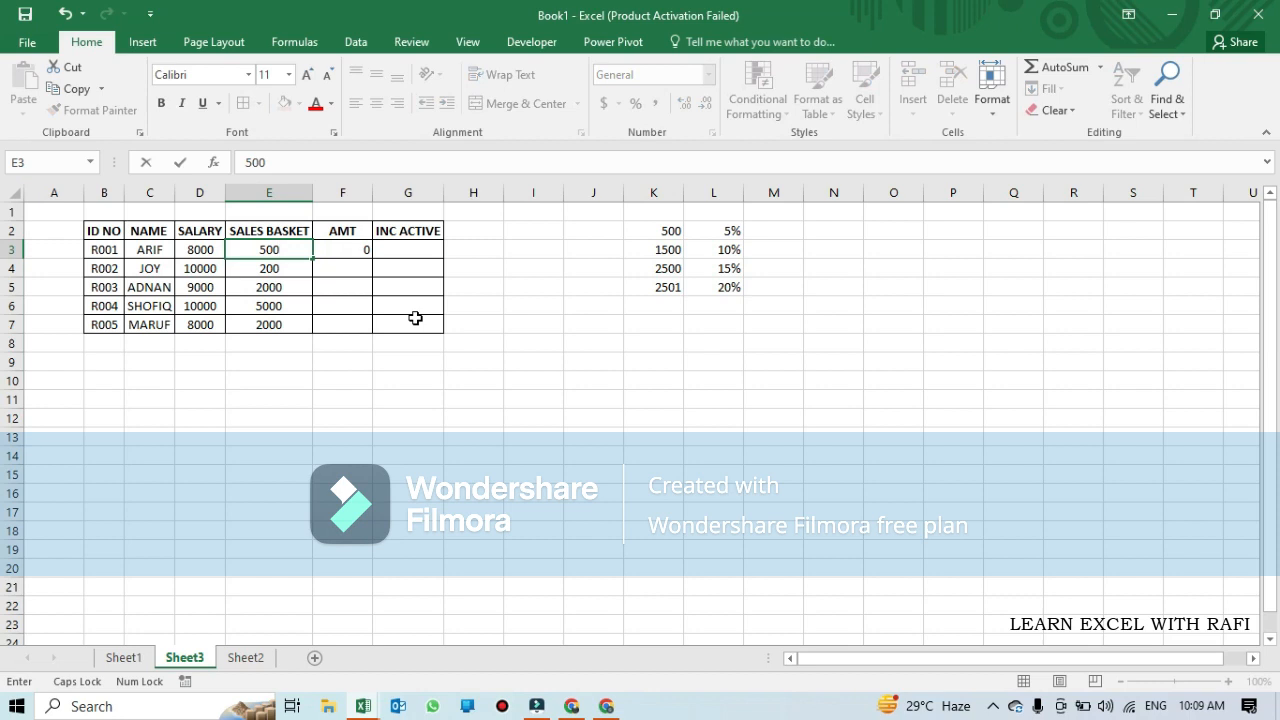
pyautogui.press('Return')
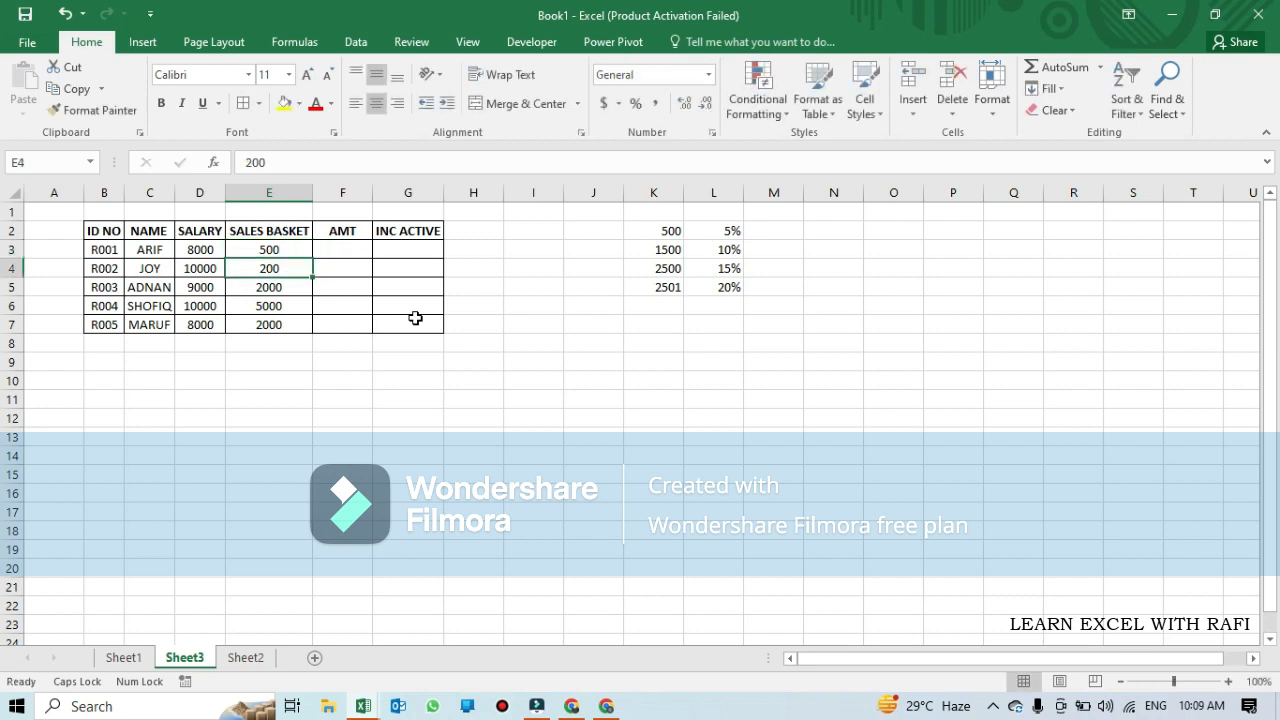
pyautogui.press('Up')
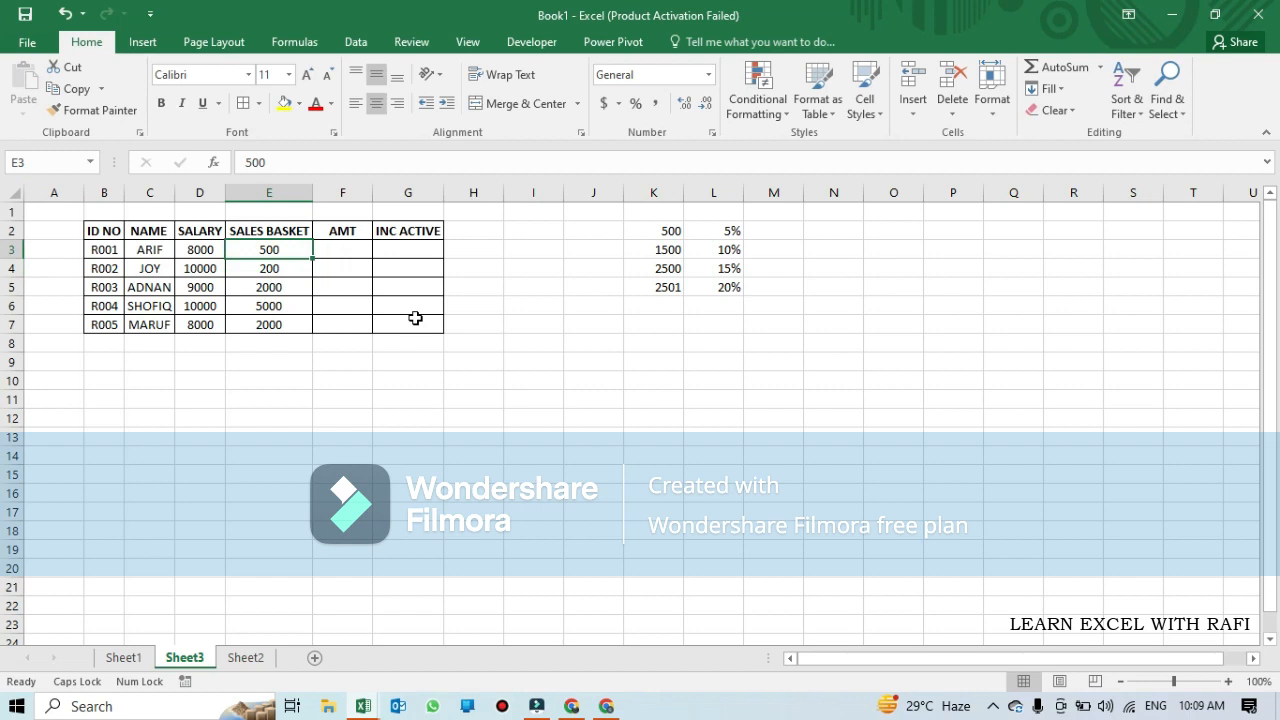
# Replace the empty-text value if false in F3's formula with a nested IF using the logical test E3<1499.
pyautogui.click(329, 249)
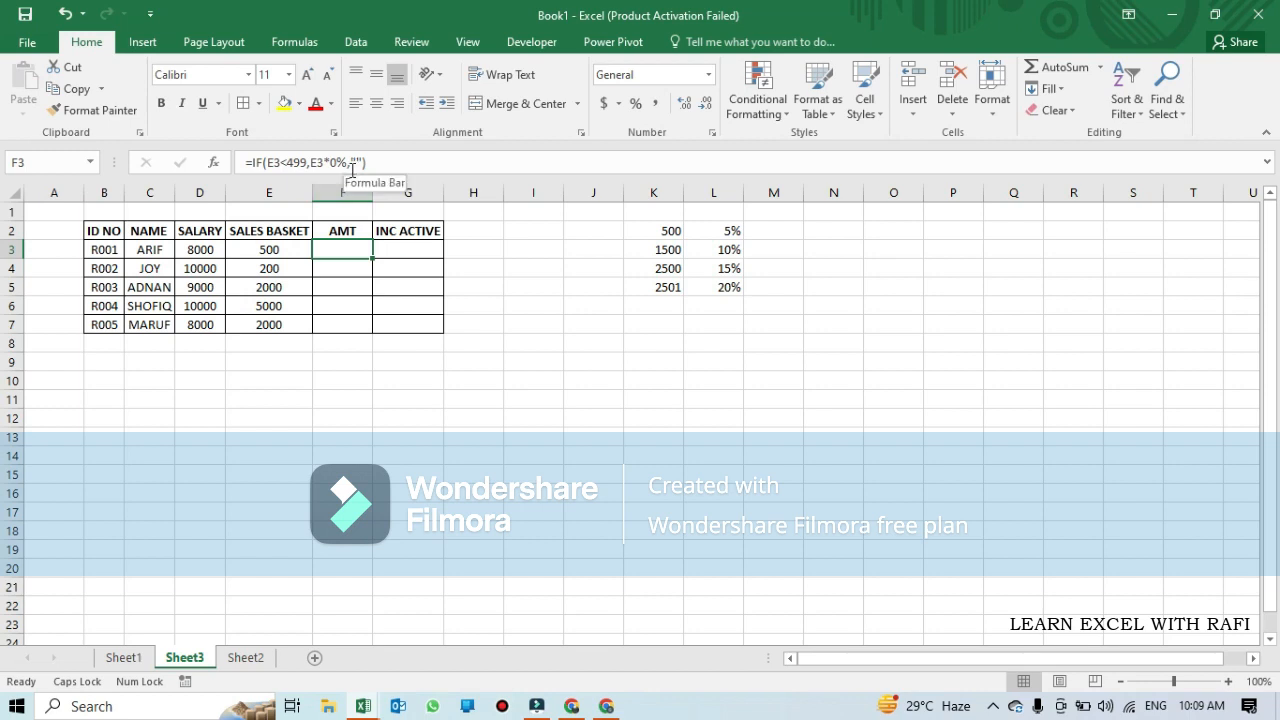
pyautogui.click(352, 166)
pyautogui.click(350, 164)
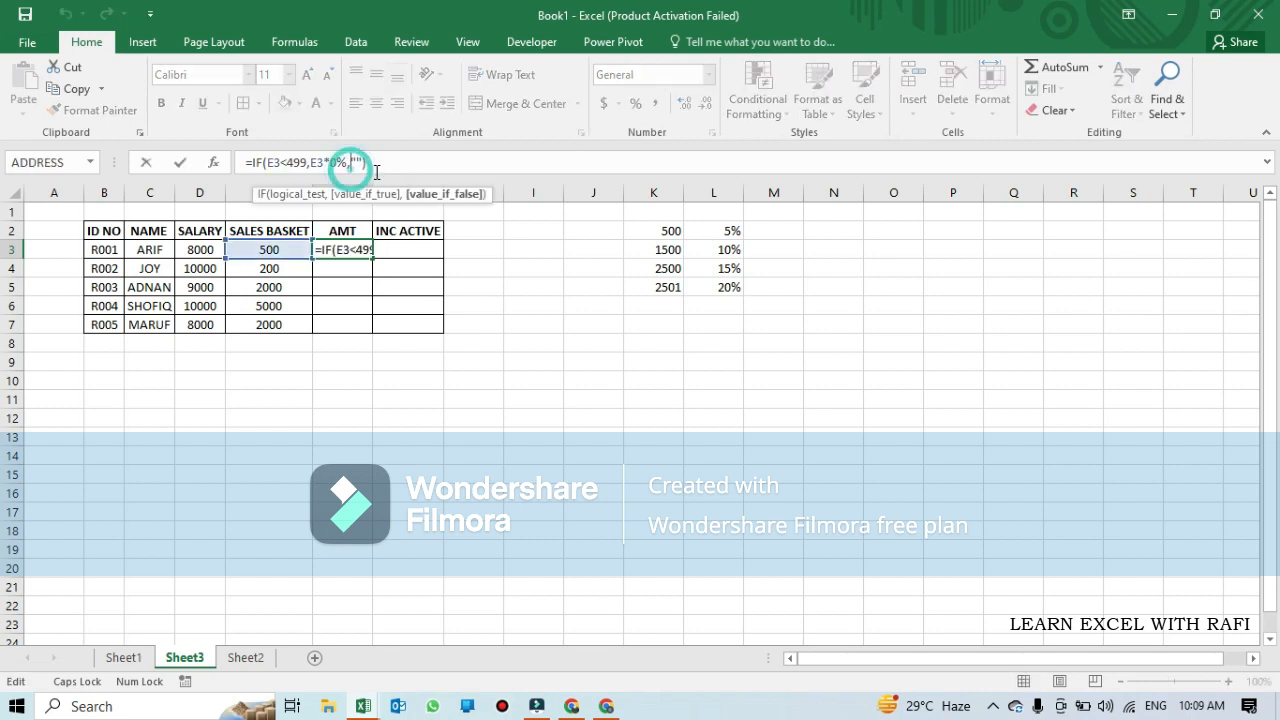
pyautogui.click(357, 163)
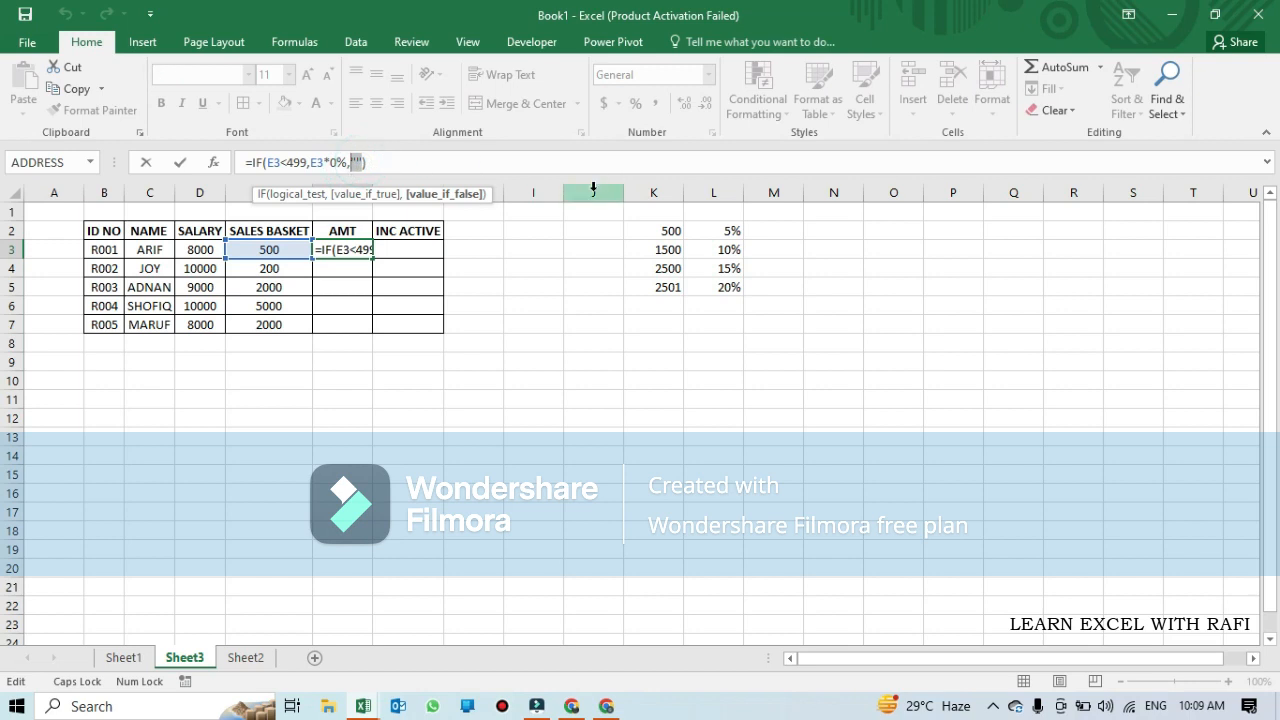
pyautogui.press('BackSpace')
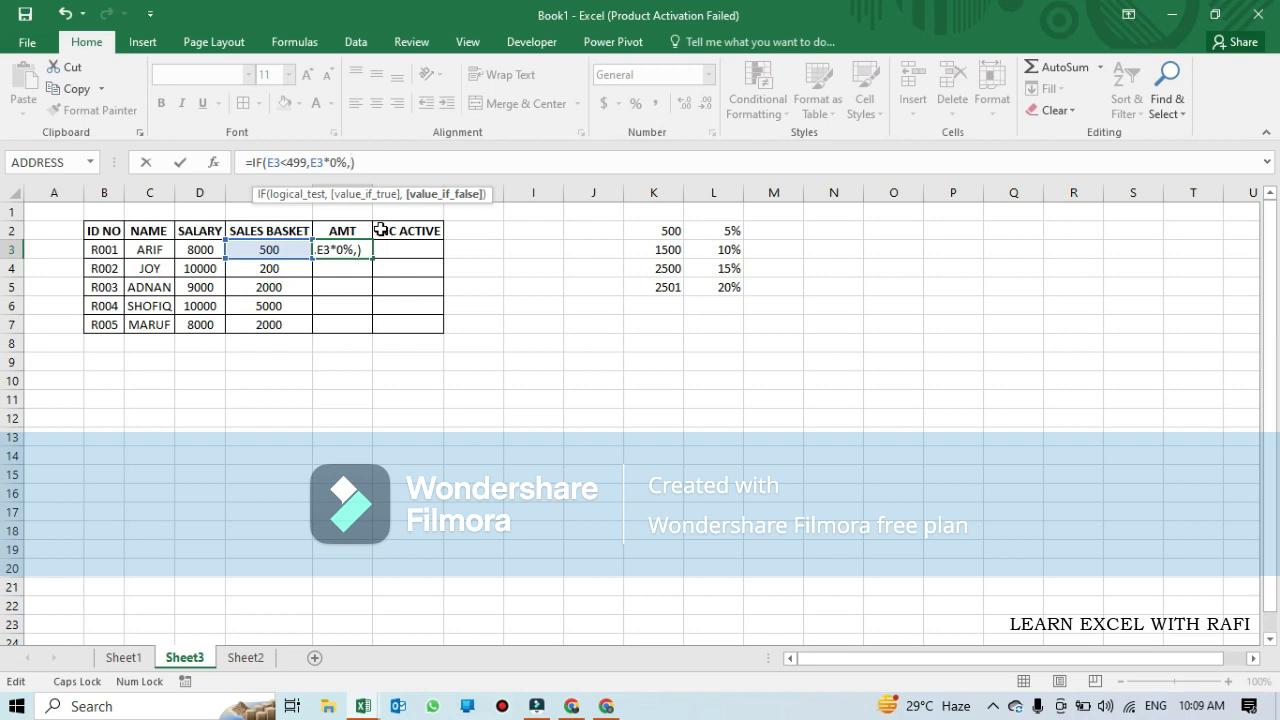
pyautogui.write('IF(')
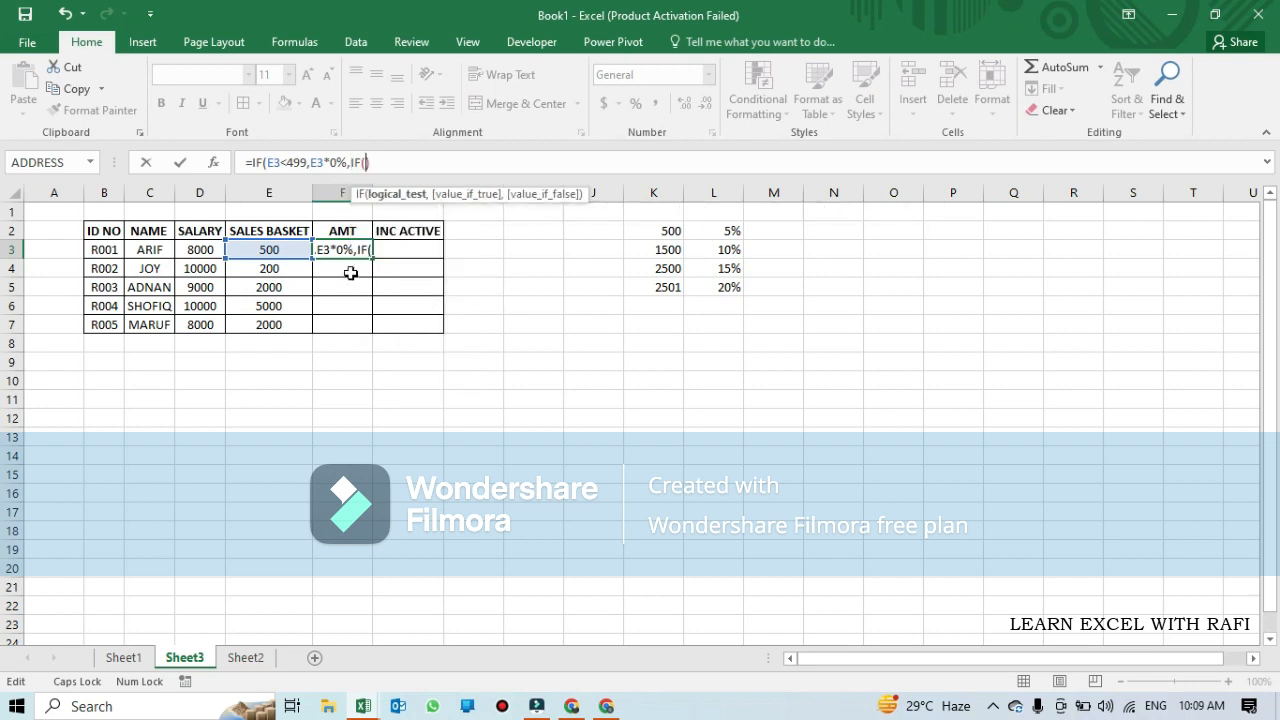
pyautogui.click(257, 247)
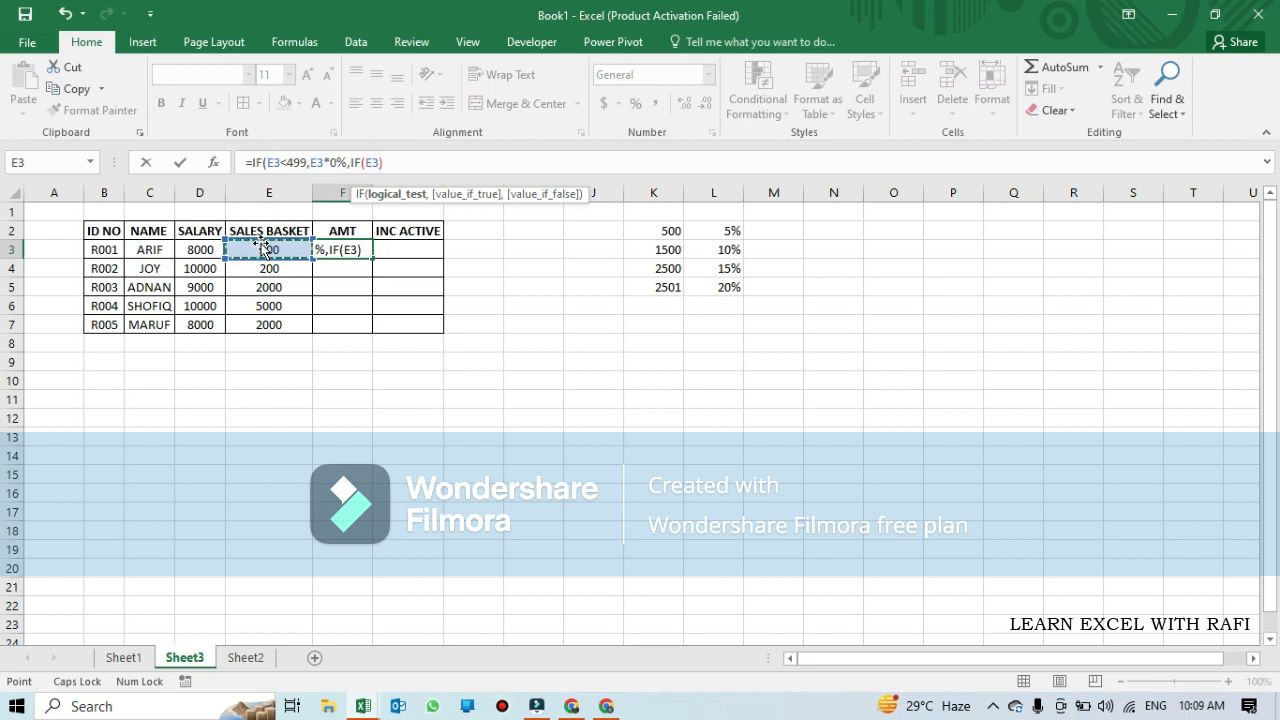
pyautogui.write('<1499')
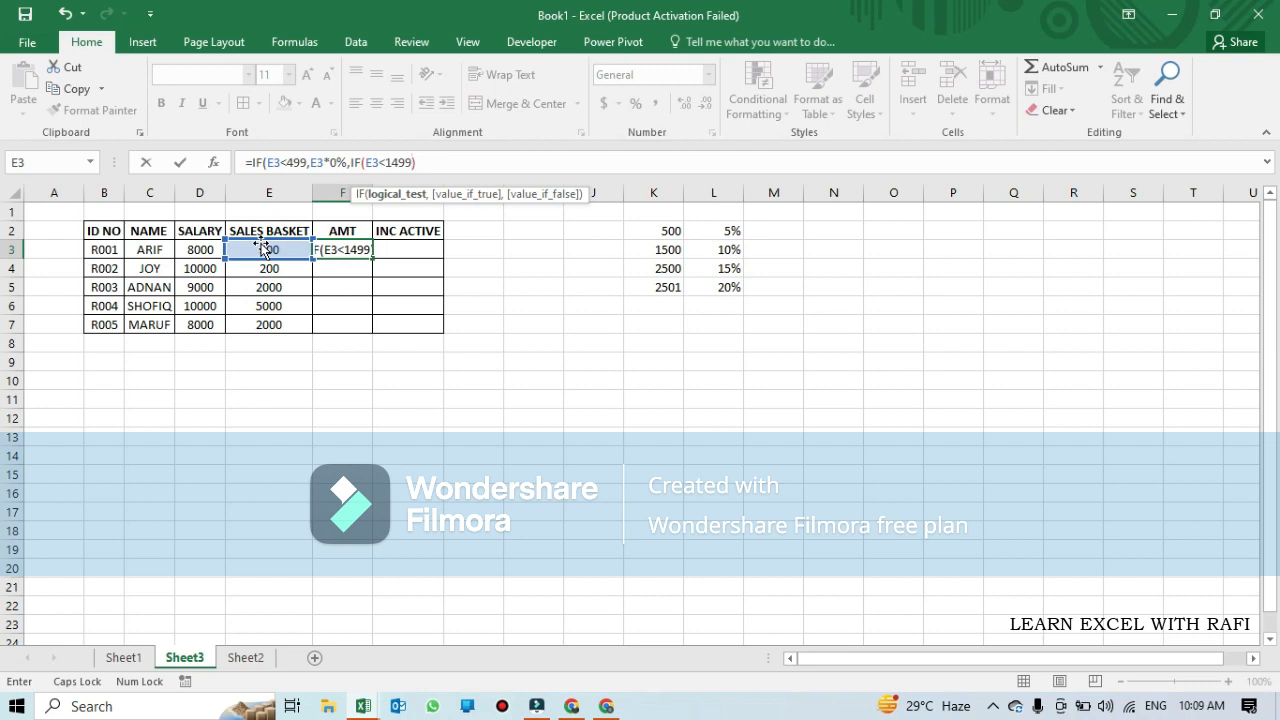
# Finish the nested IF with E3*5% if true and "" if false, accepting the proposed closing-parenthesis correction.
pyautogui.write(',')
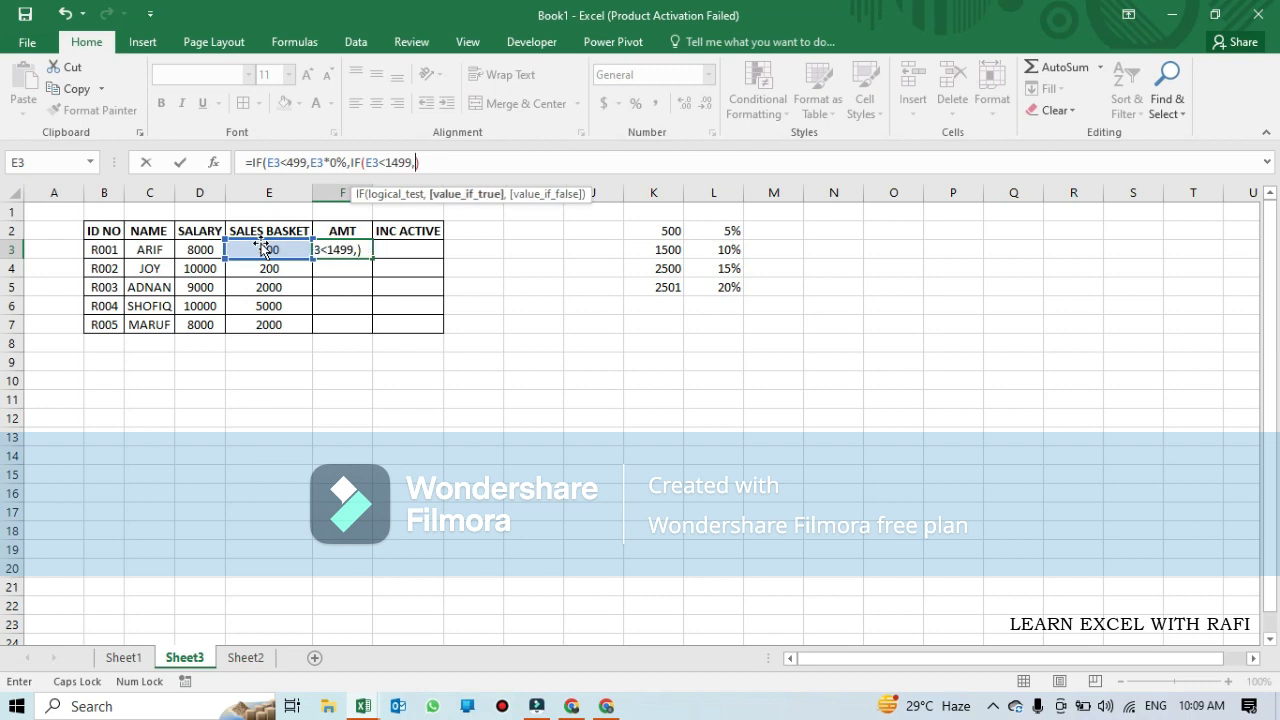
pyautogui.click(263, 247)
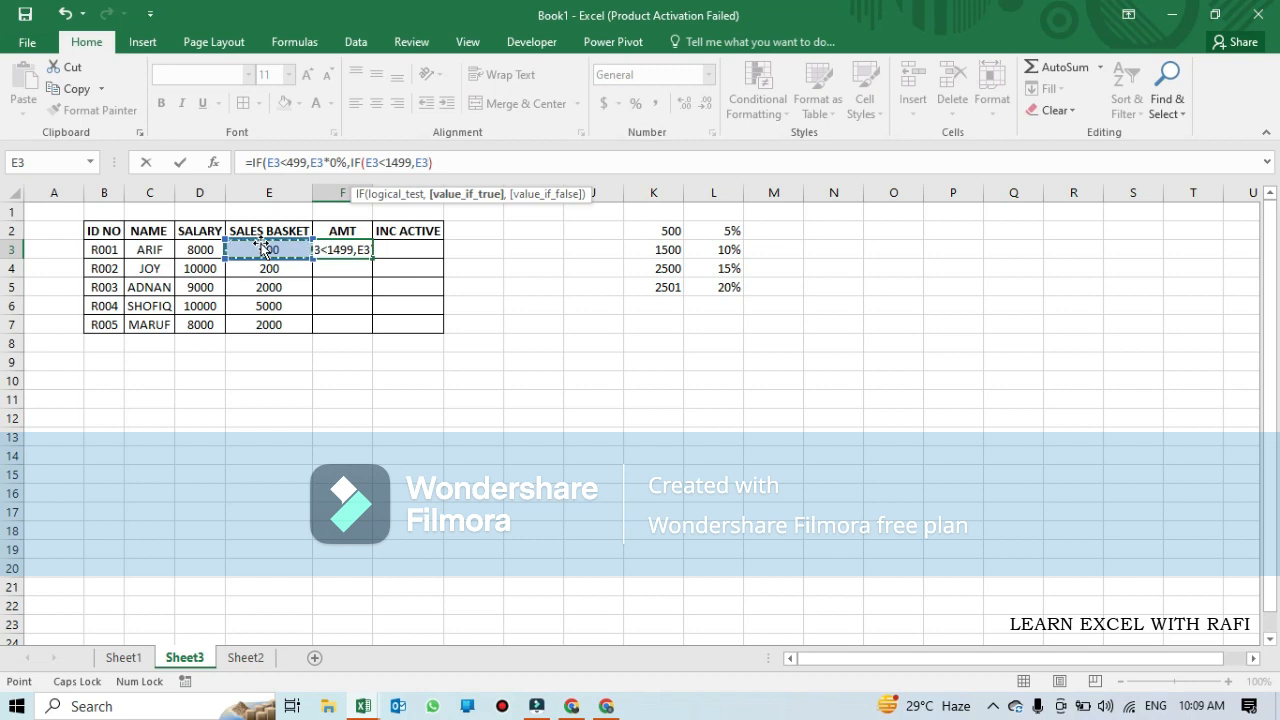
pyautogui.write('*')
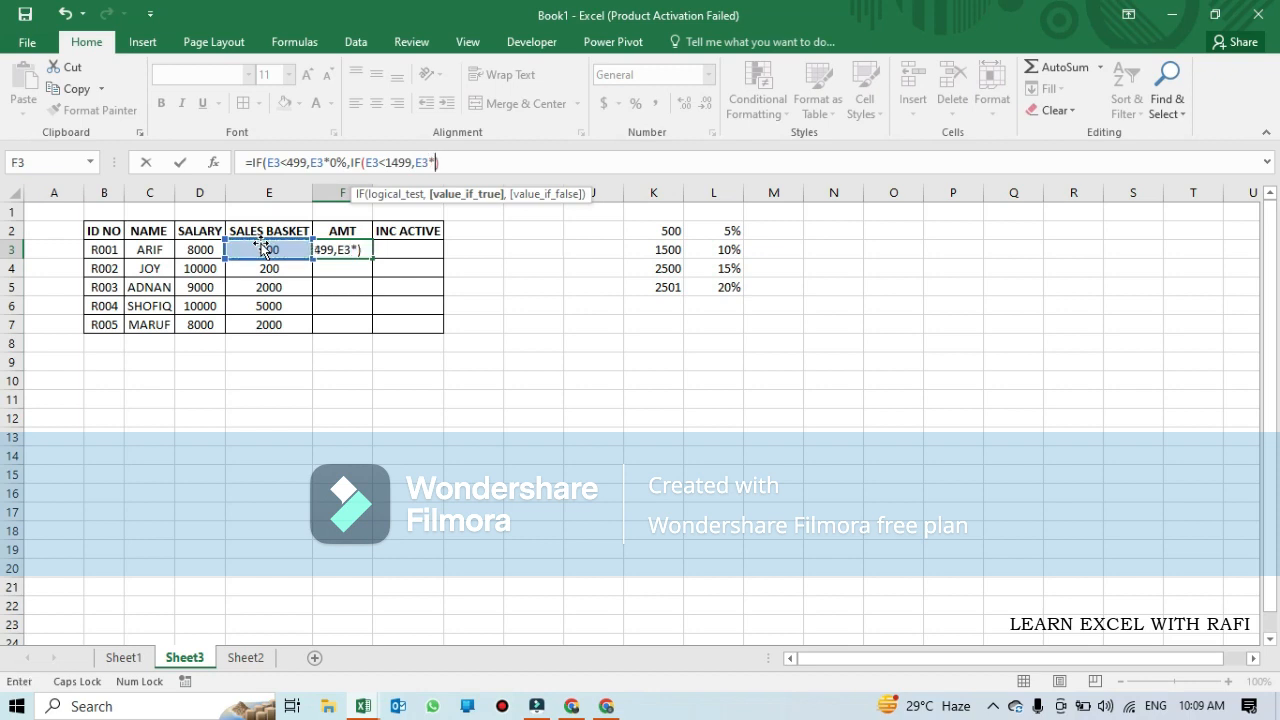
pyautogui.write('5%')
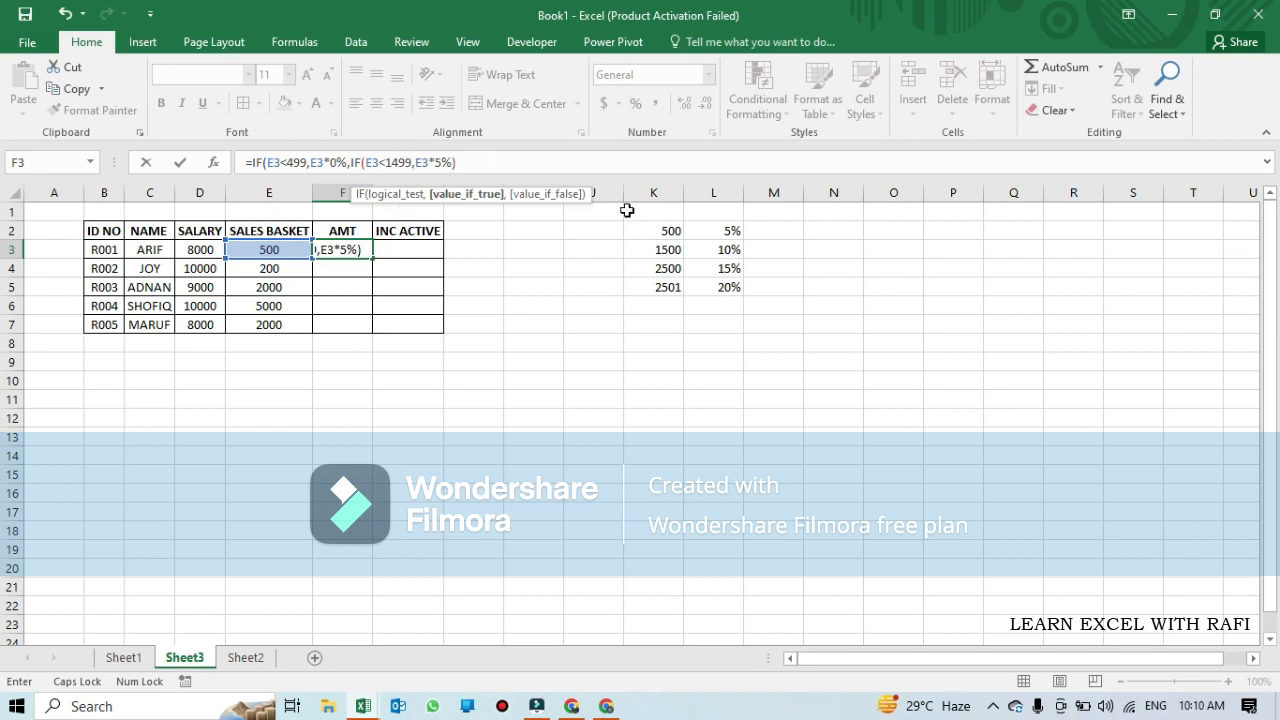
pyautogui.write(',')
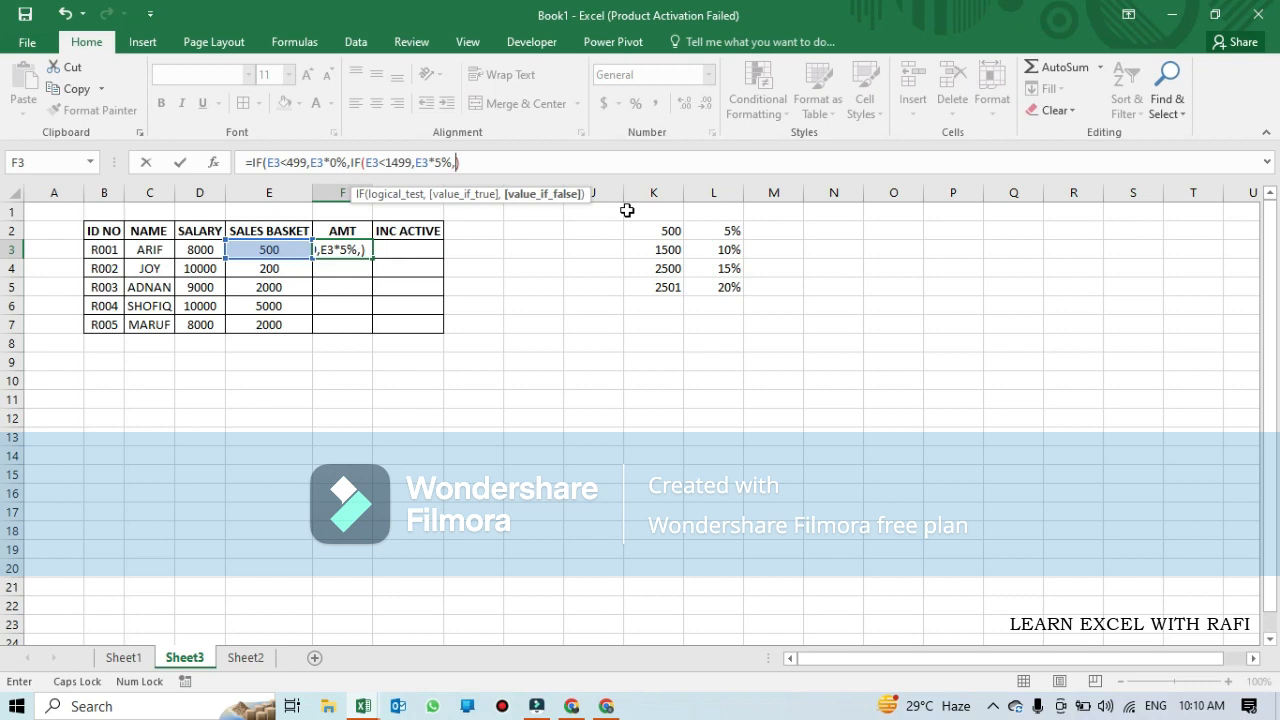
pyautogui.write('"")')
pyautogui.press('Return')
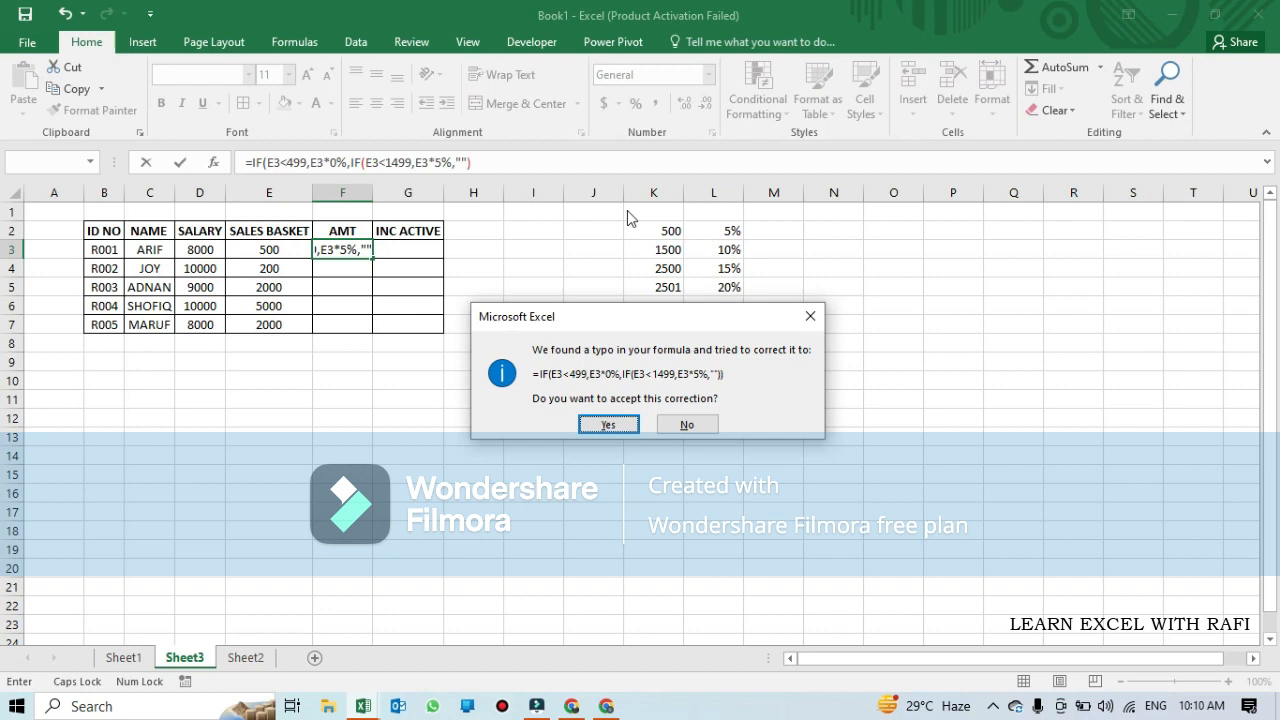
pyautogui.press('Return')
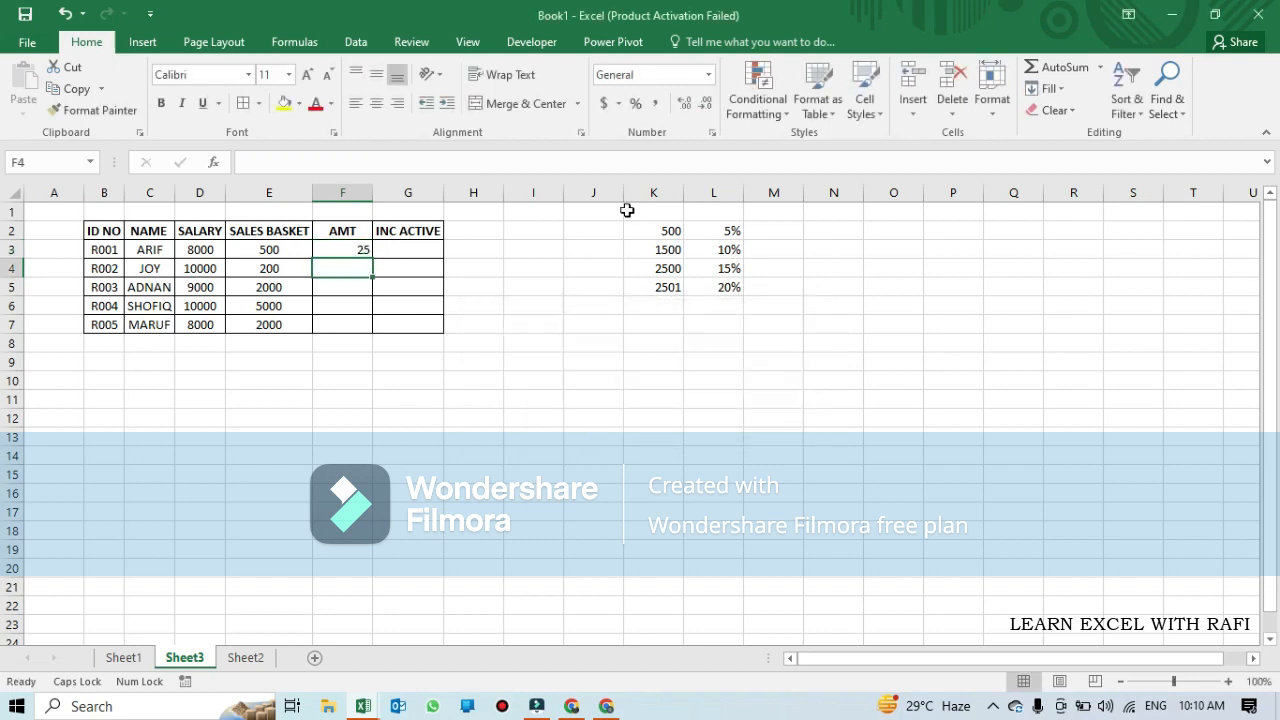
# Test the two-level IF formula by setting the sales basket value in E3 to 1500.
pyautogui.click(337, 250)
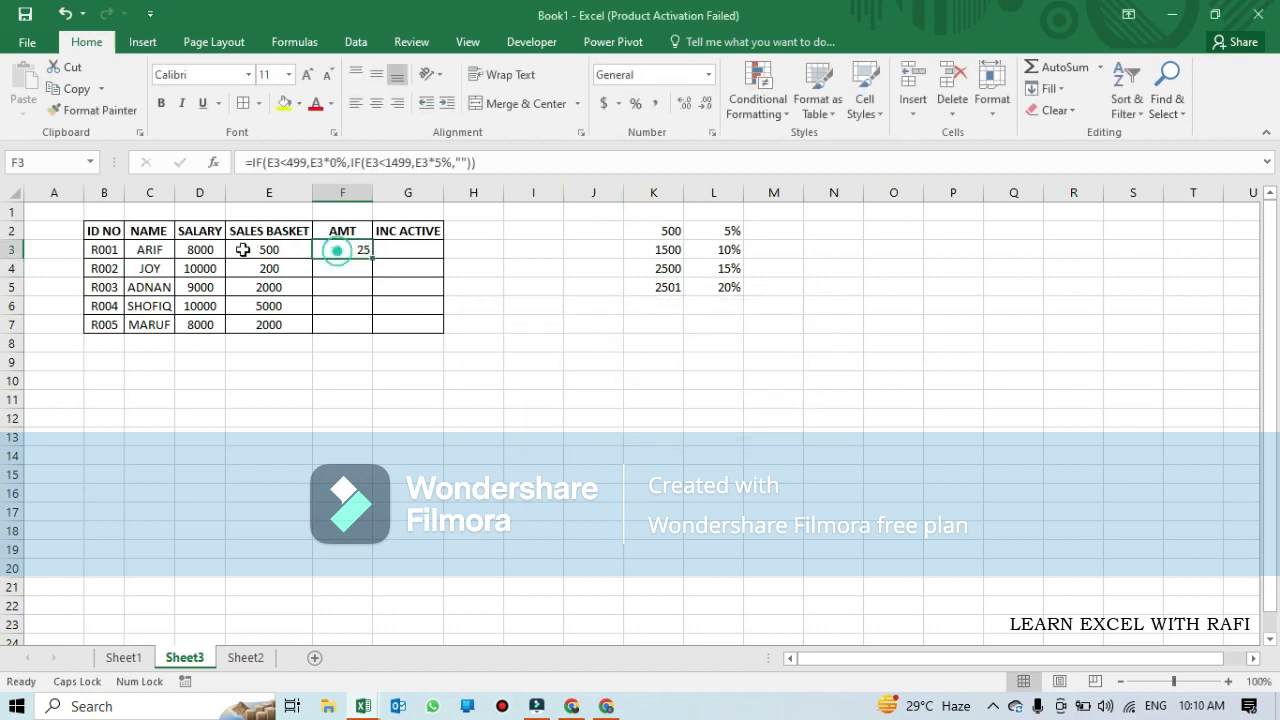
pyautogui.click(242, 250)
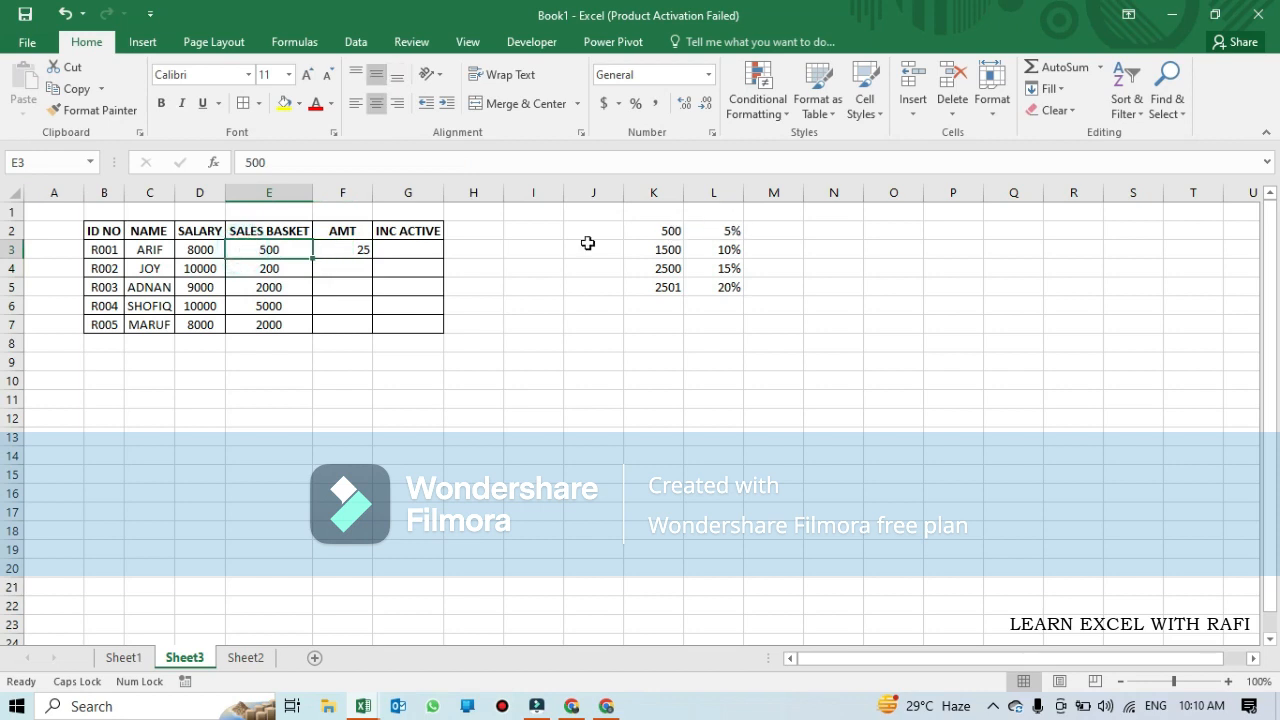
pyautogui.click(355, 250)
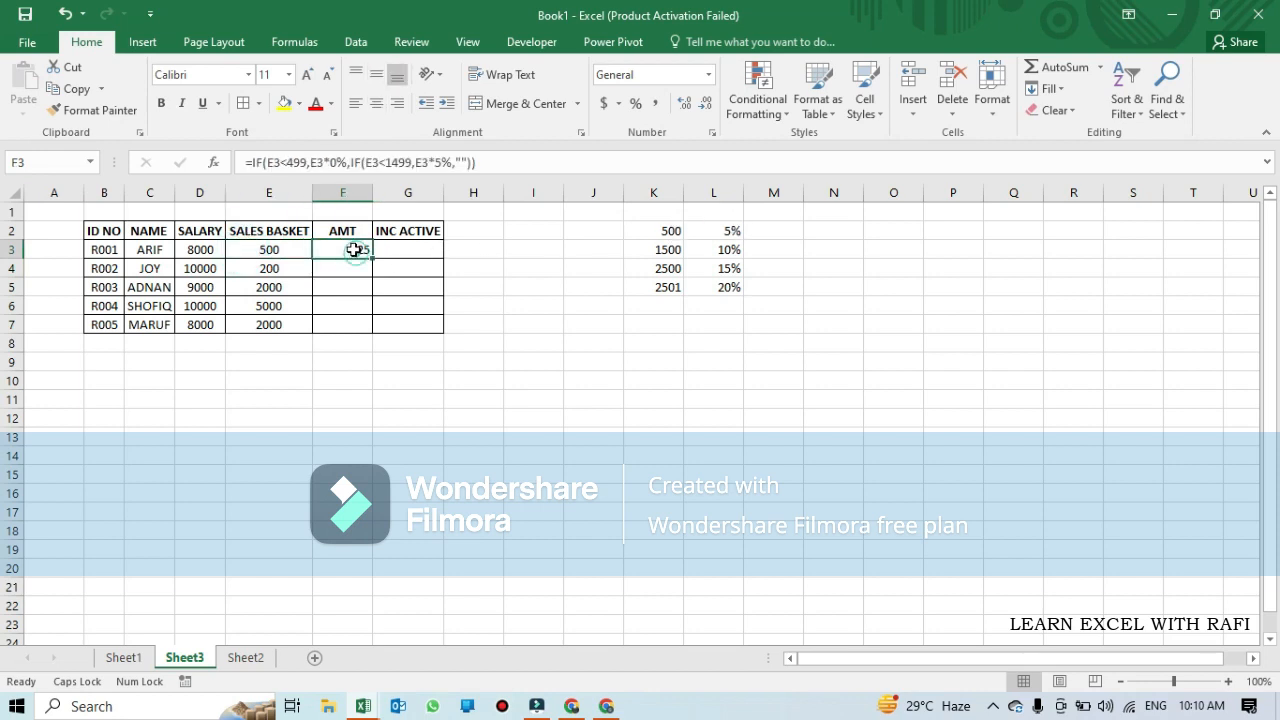
pyautogui.click(274, 250)
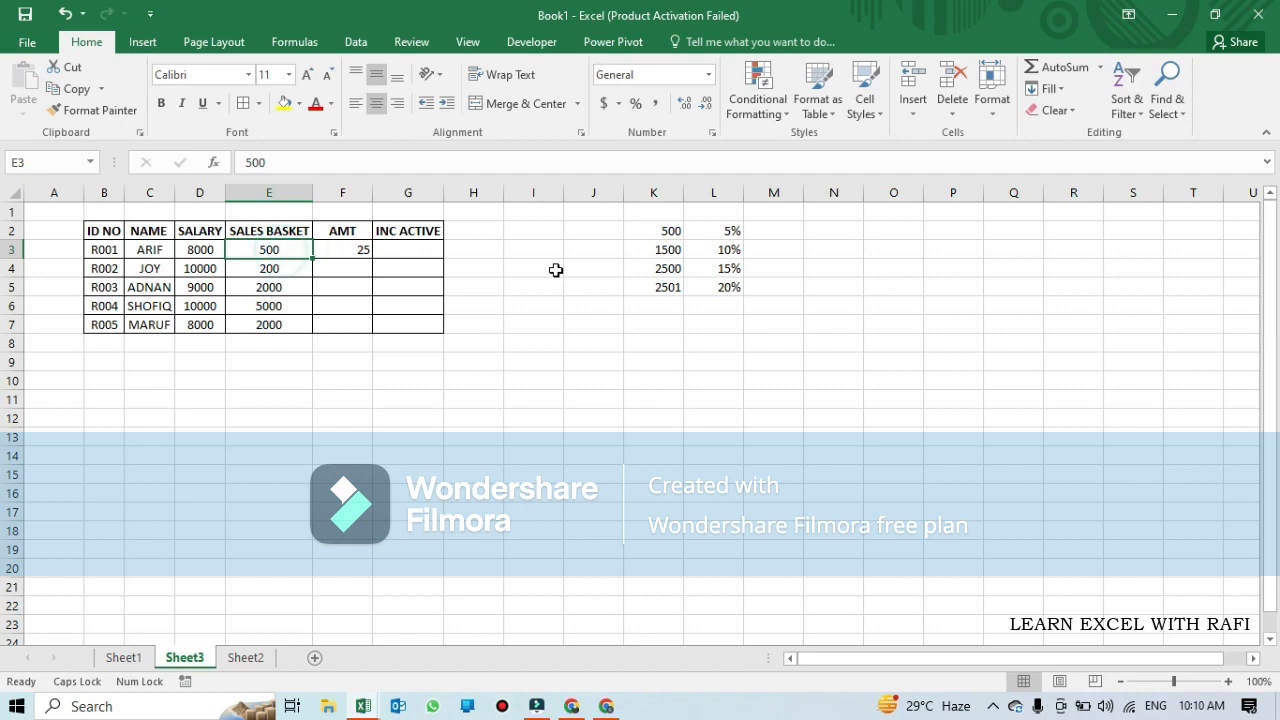
pyautogui.press('F2')
pyautogui.press('Home')
pyautogui.write('1500')
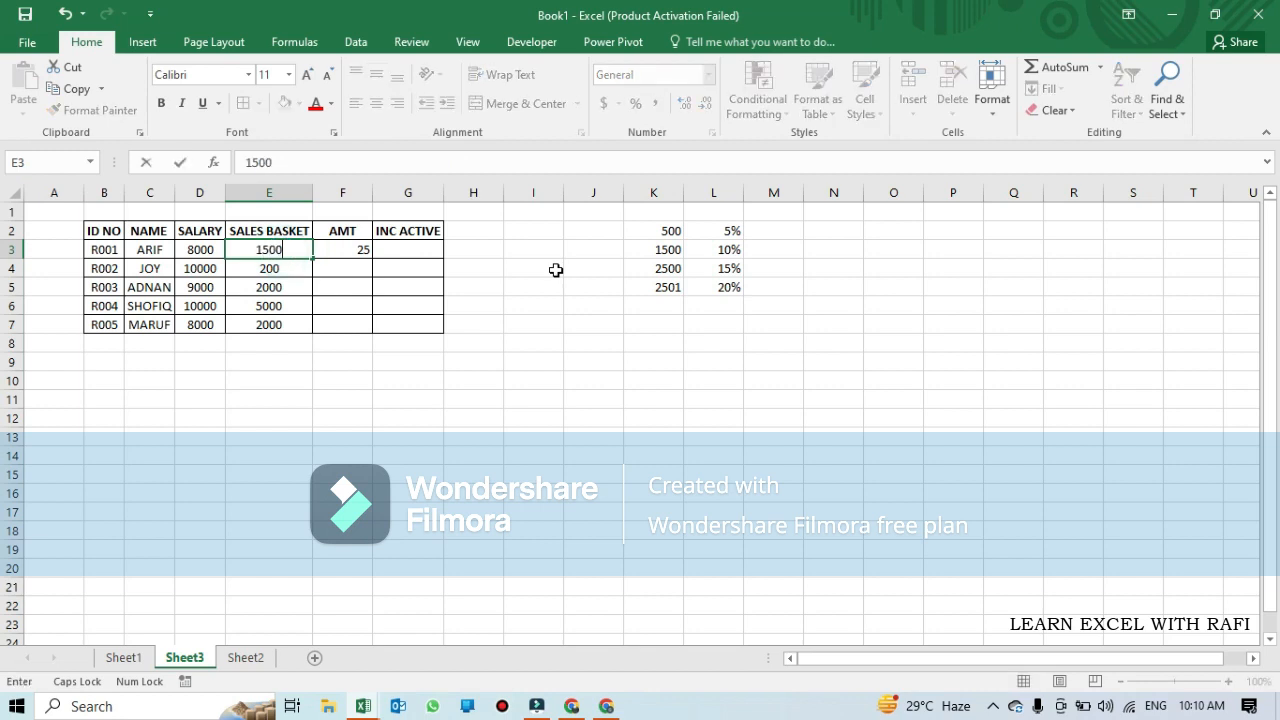
pyautogui.press('Return')
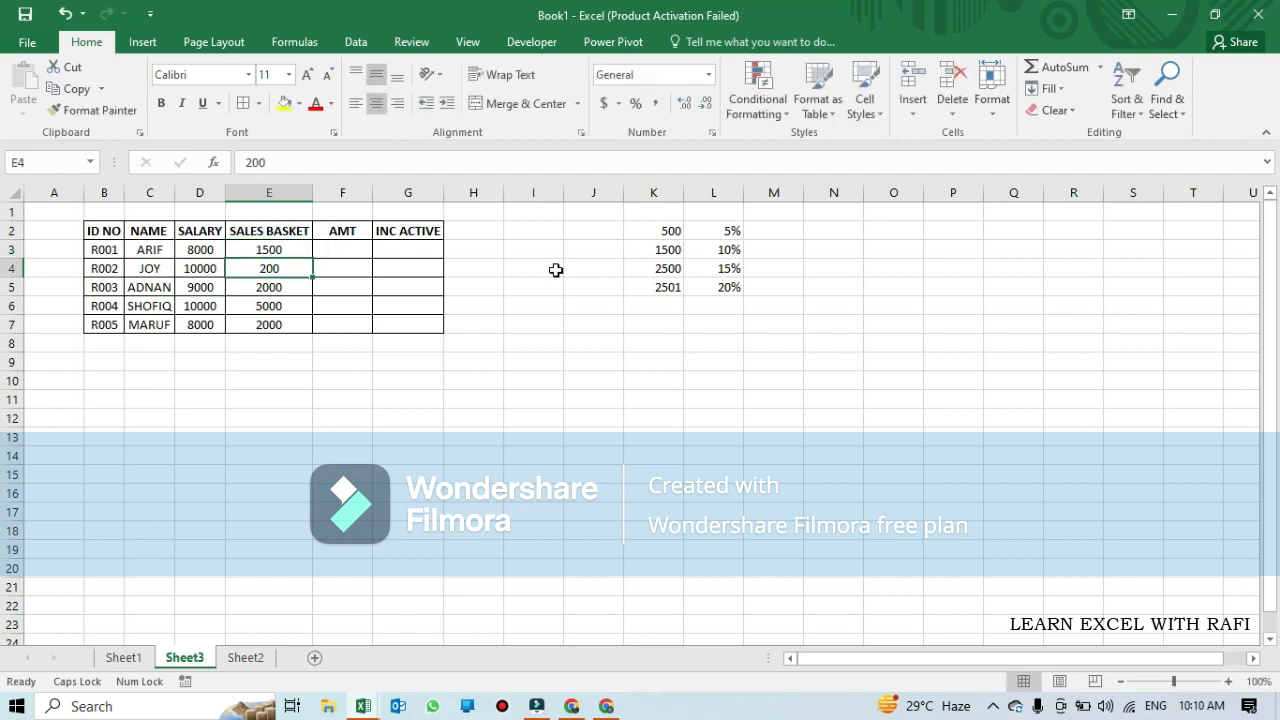
pyautogui.press('Up')
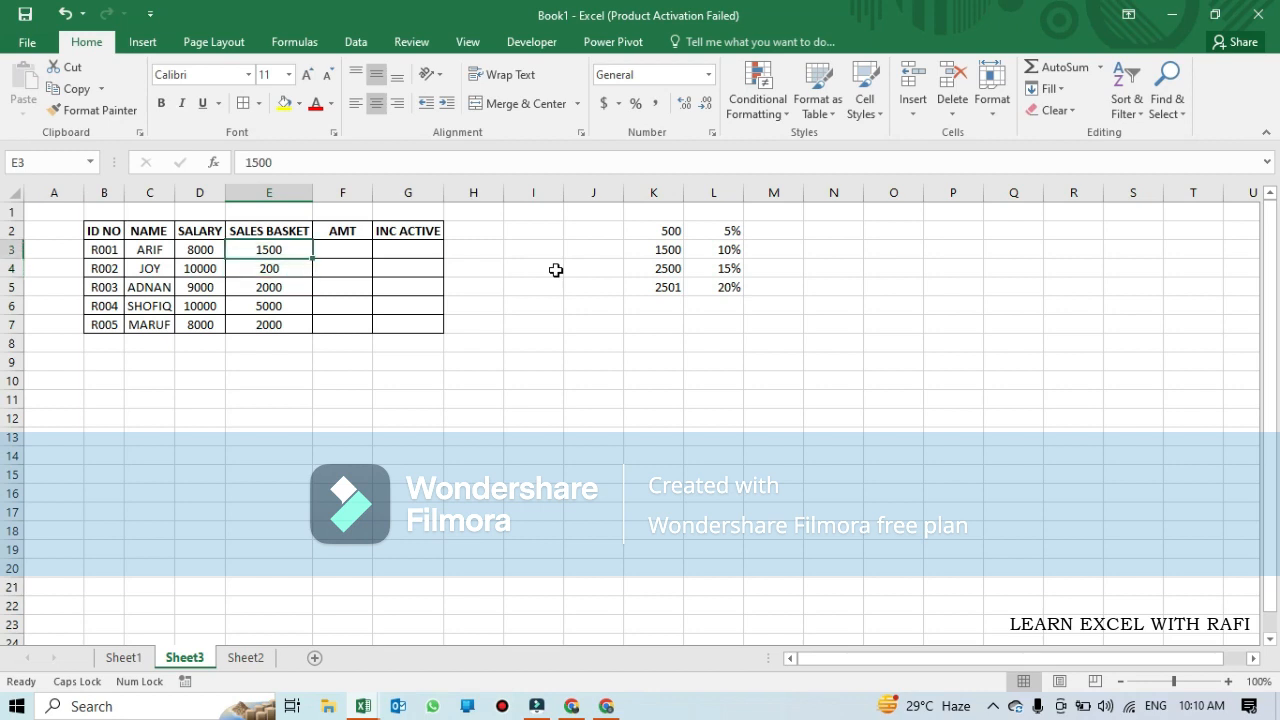
# Set the sales basket value in E3 to 400 and select the AMT result in F3.
pyautogui.write('400')
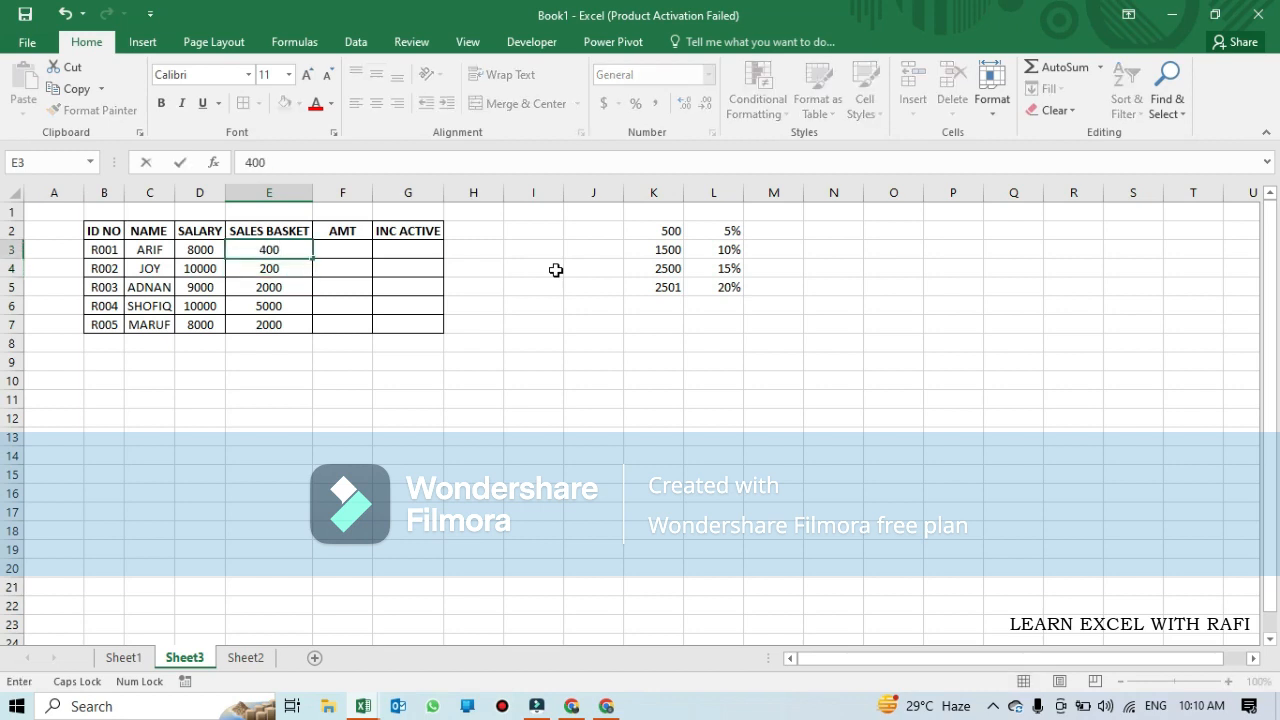
pyautogui.press('Return')
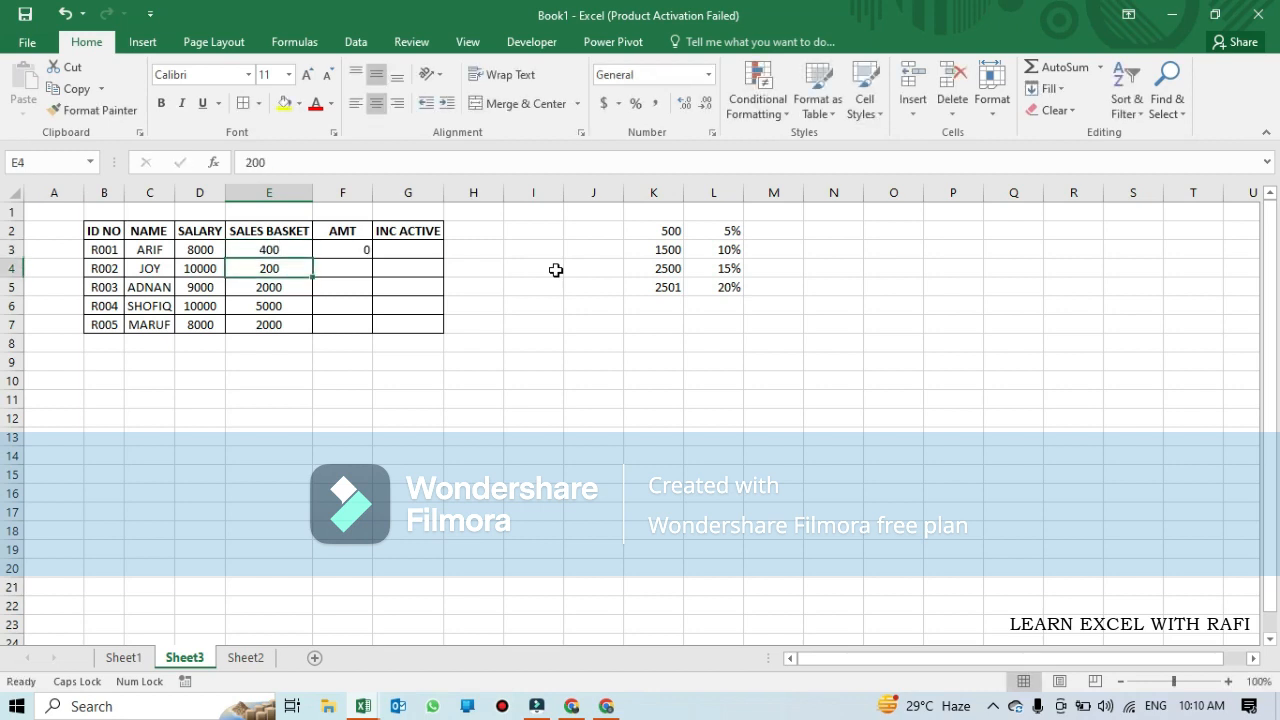
pyautogui.press('Up')
pyautogui.press('Right')
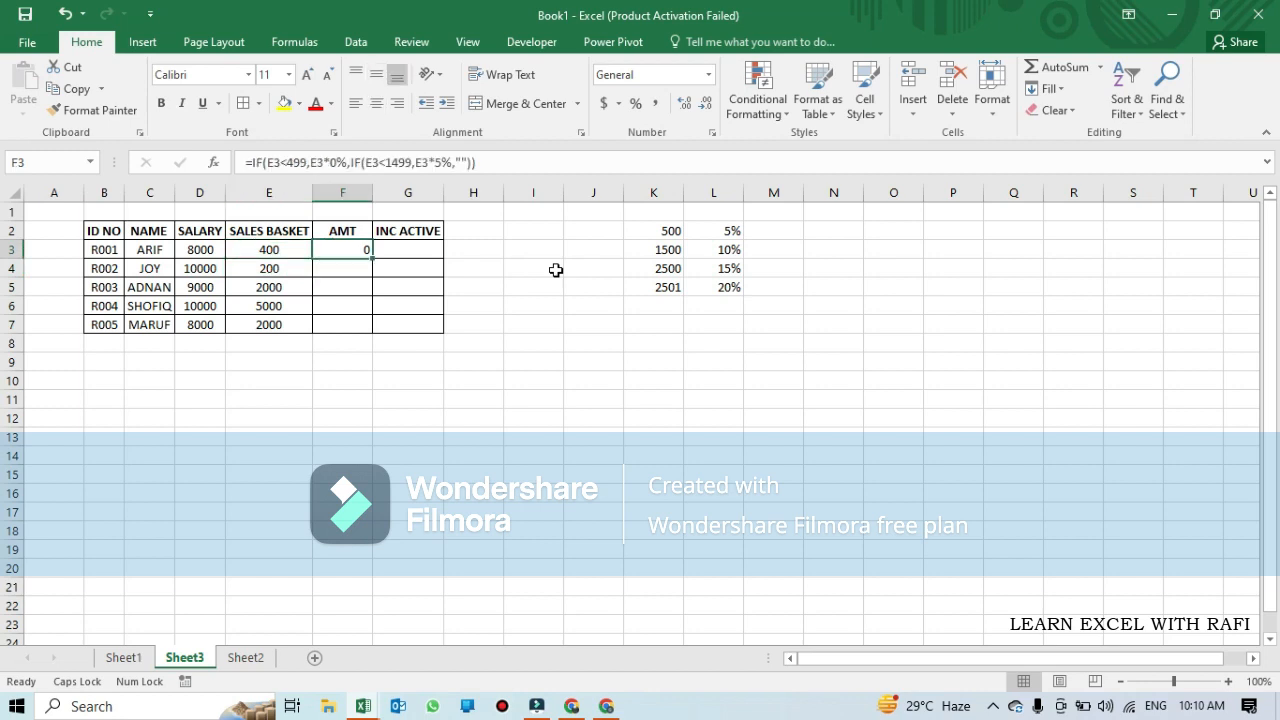
# Set the sales basket value in E3 to 800.
pyautogui.press('Left')
pyautogui.write('800')
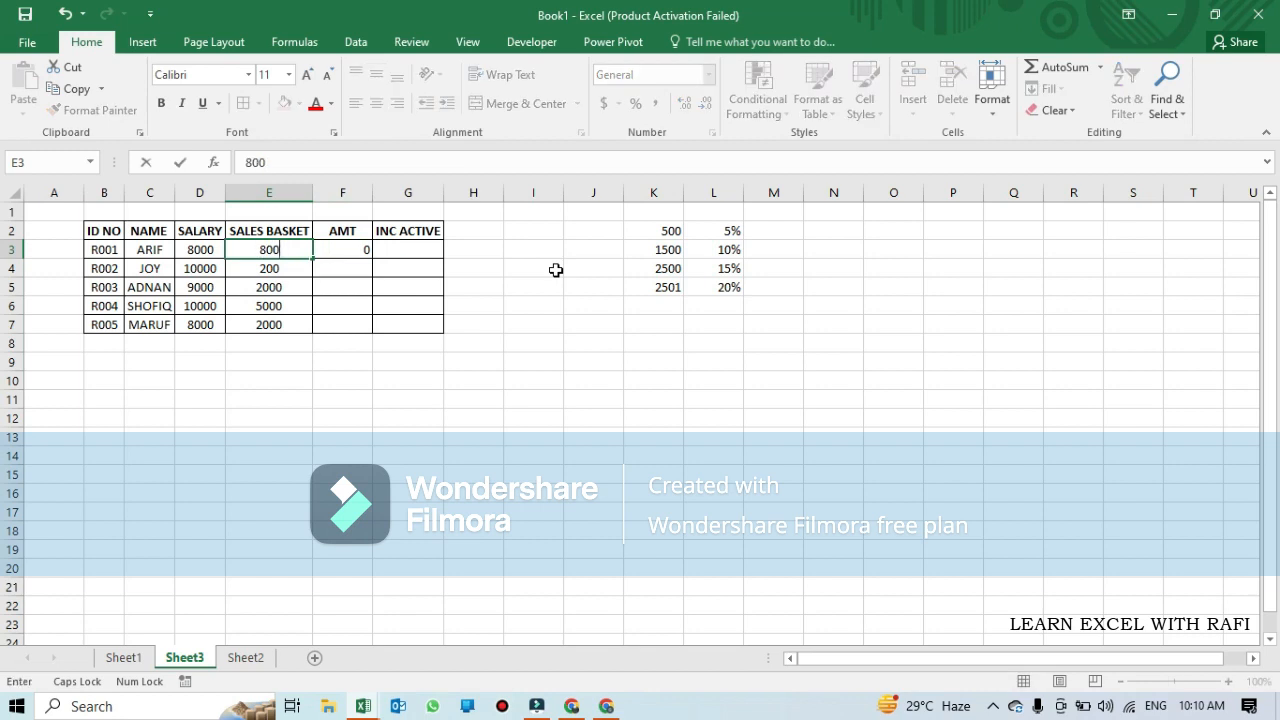
pyautogui.press('Return')
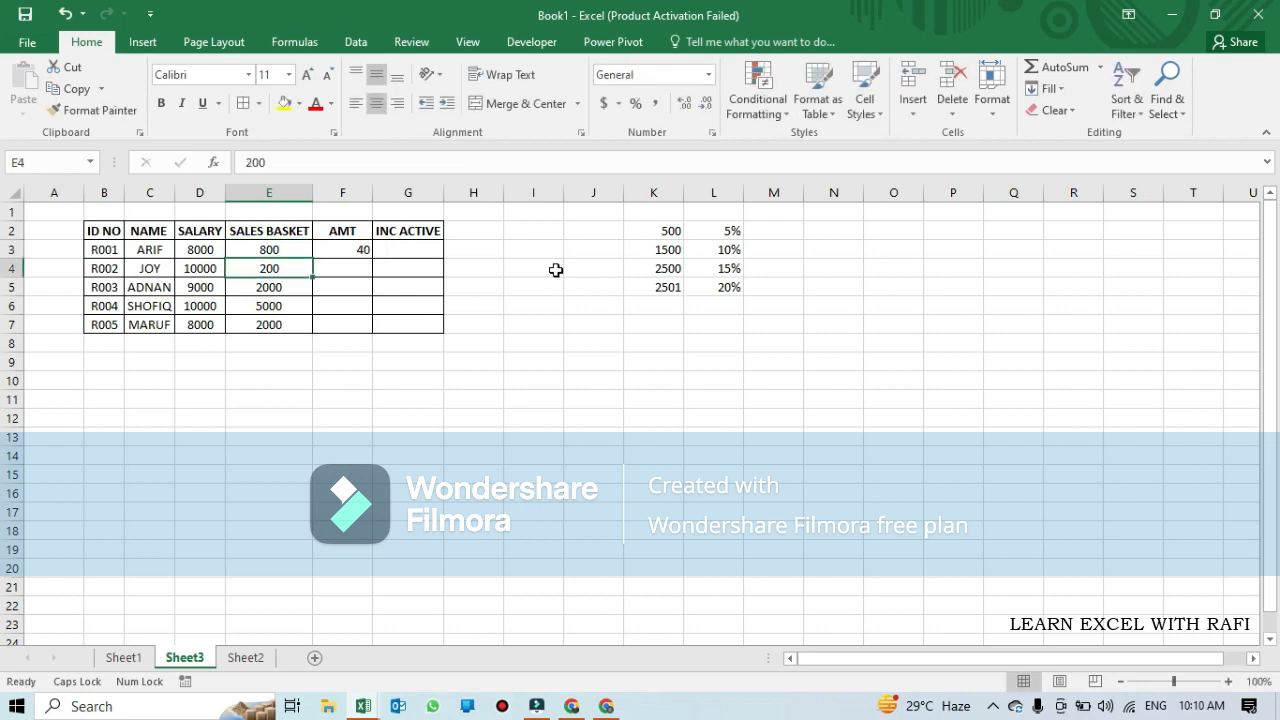
# Extend the F3 formula with a third nested IF before the final "", testing E3<2499 and returning E3*15% if true.
pyautogui.press('Up')
pyautogui.press('Right')
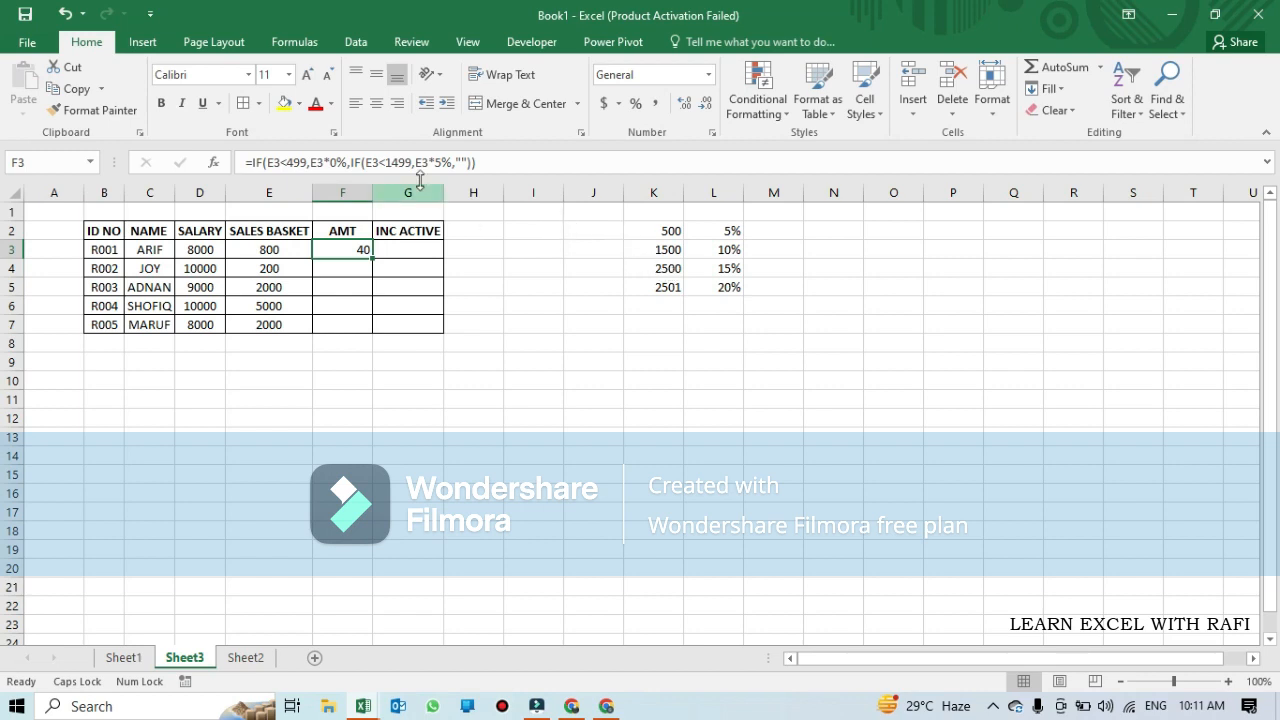
pyautogui.click(456, 162)
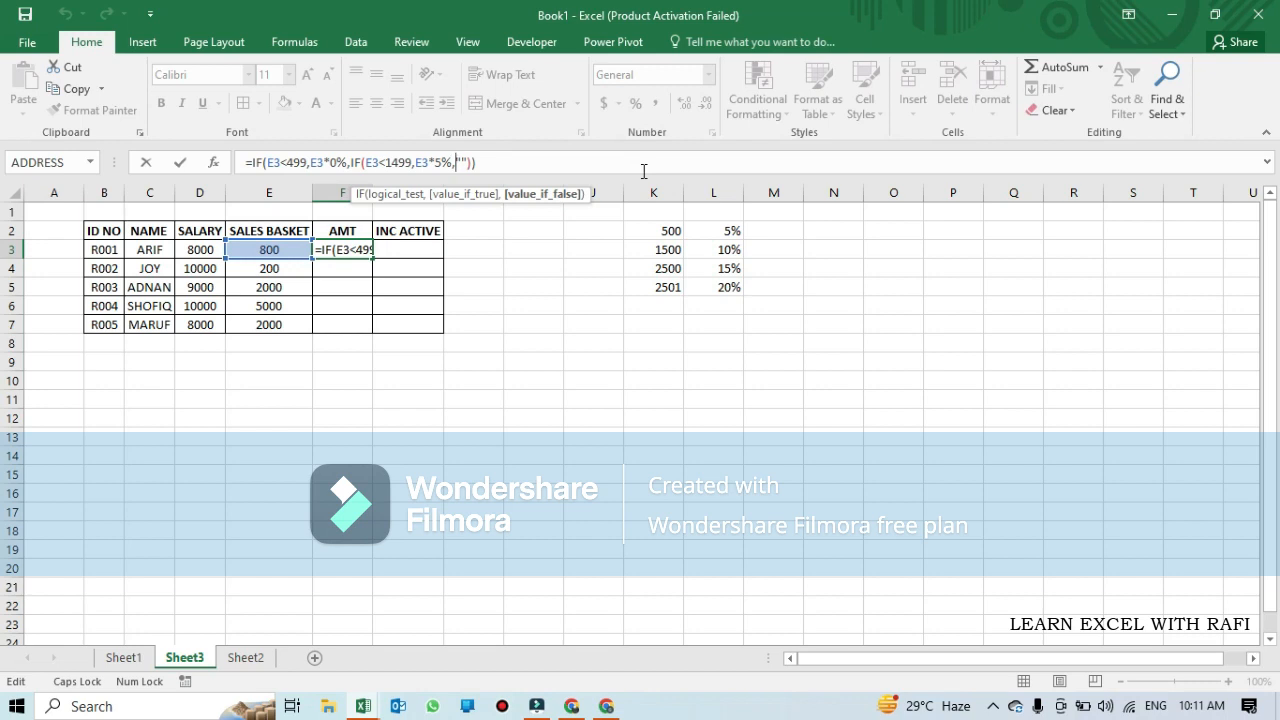
pyautogui.write('IF(')
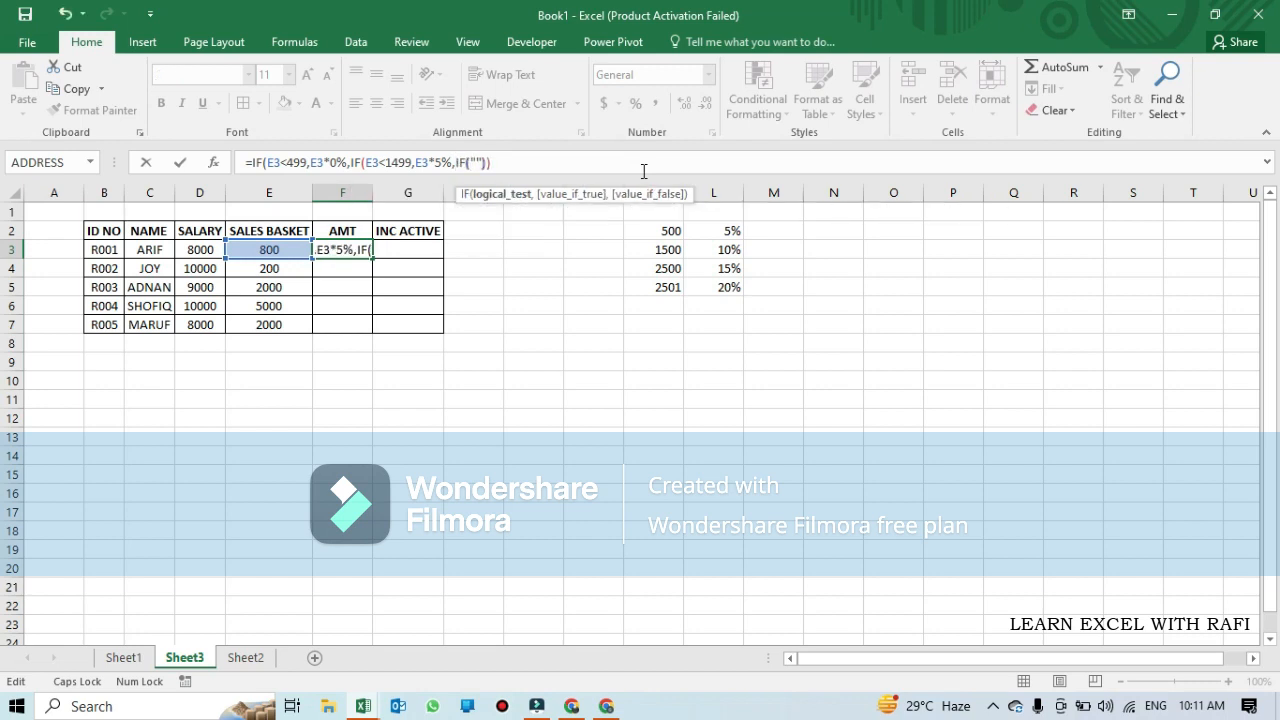
pyautogui.press('BackSpace')
pyautogui.click(244, 247)
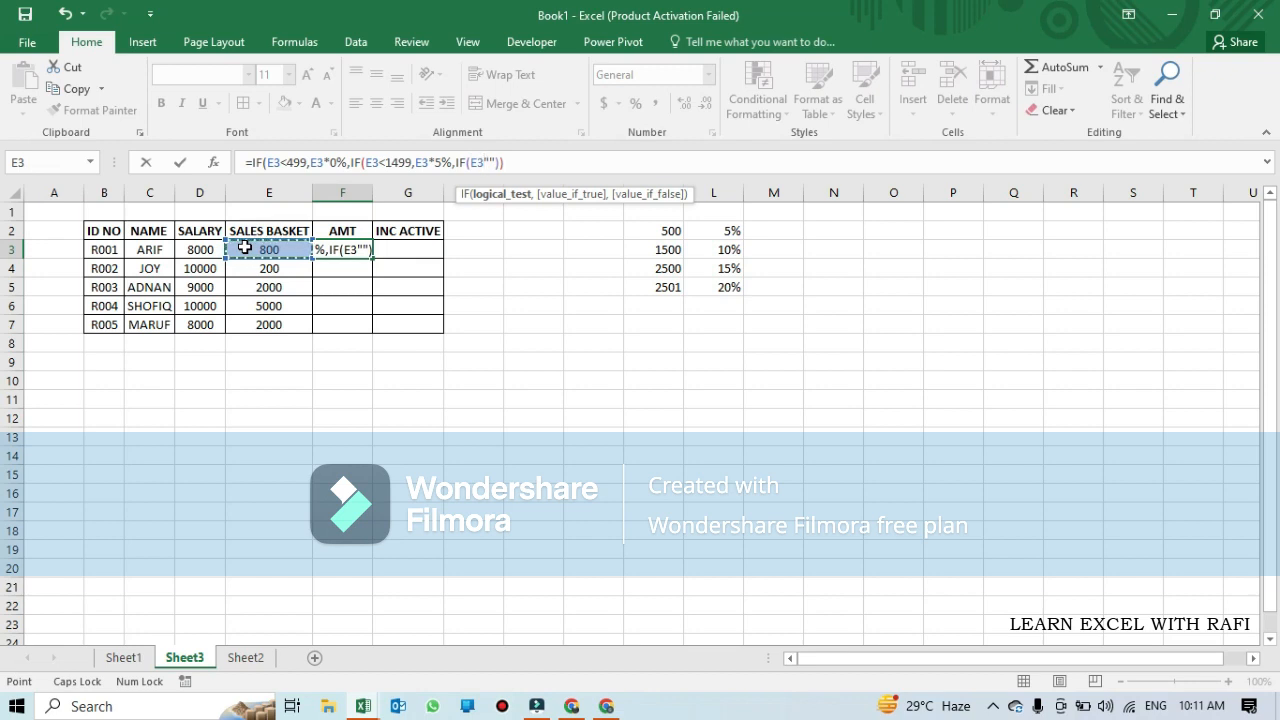
pyautogui.write('<2499')
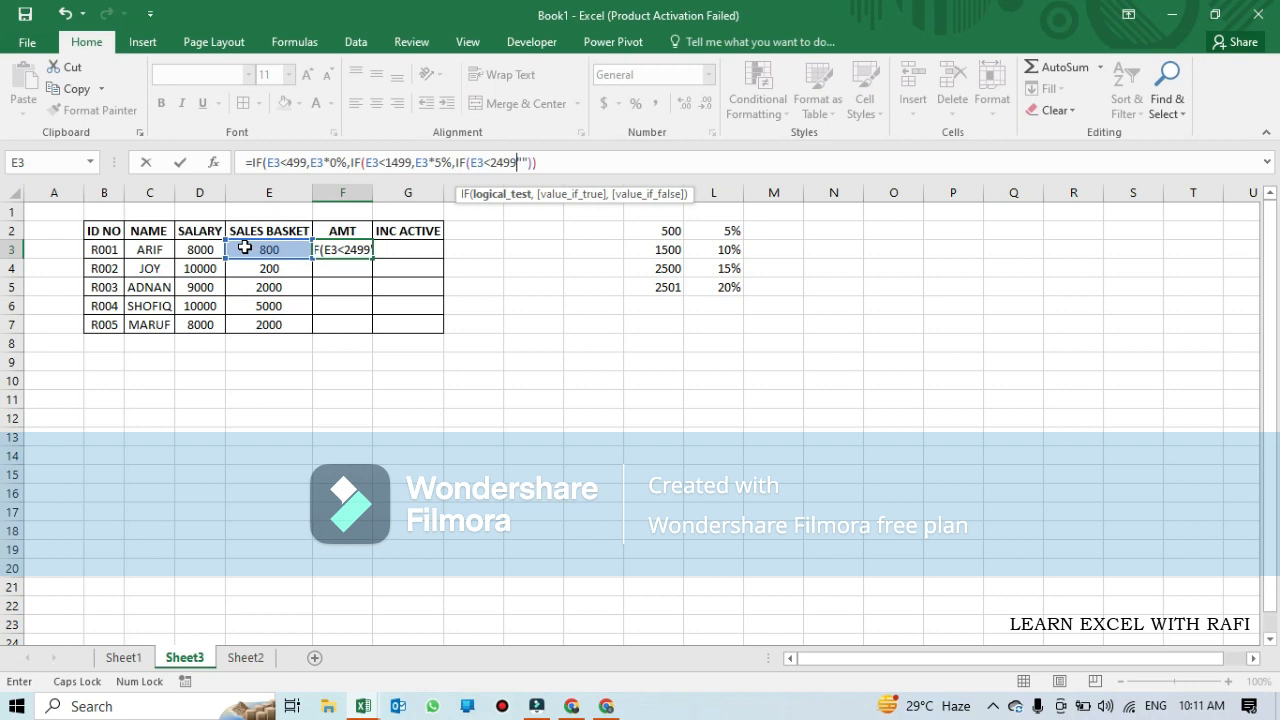
pyautogui.write(',')
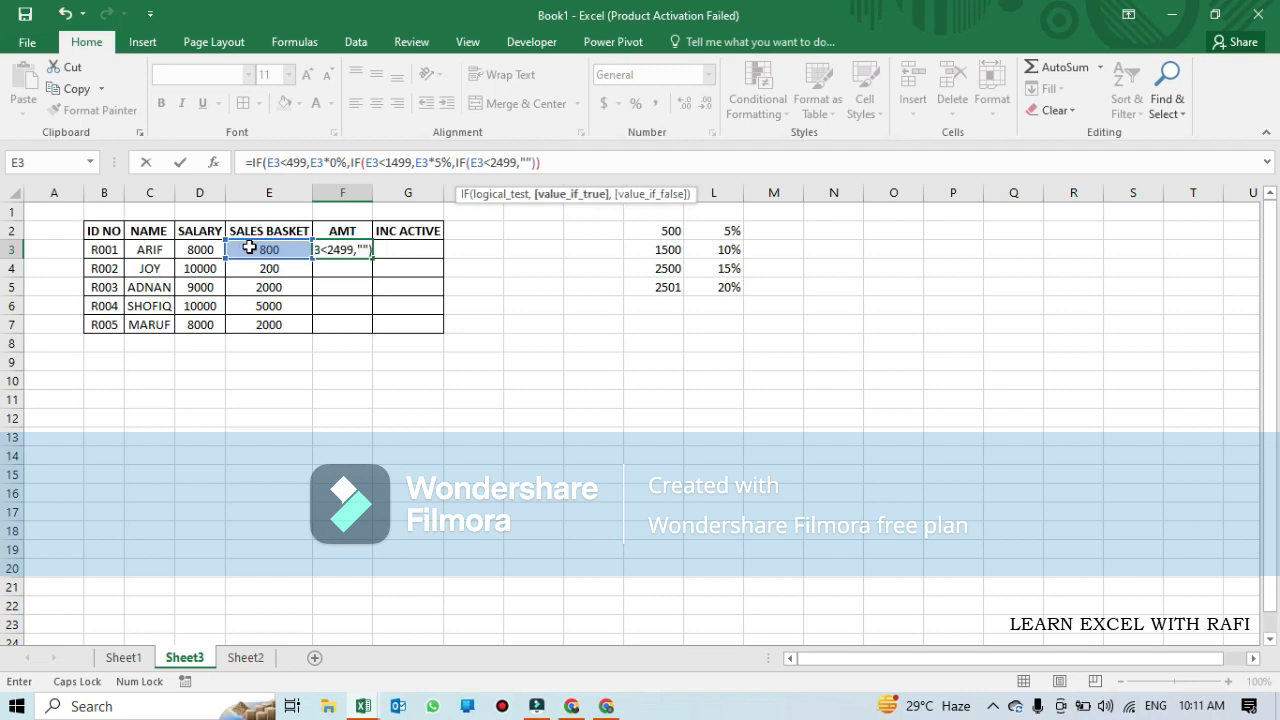
pyautogui.click(249, 247)
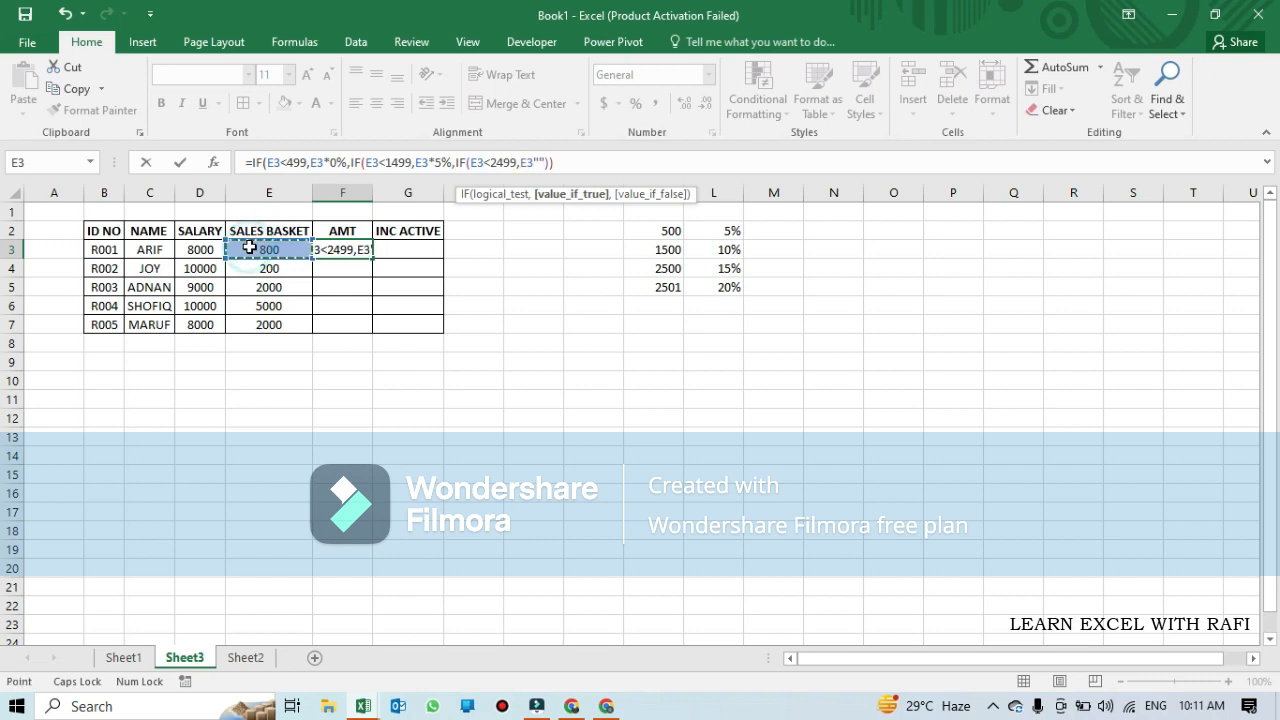
pyautogui.write('*')
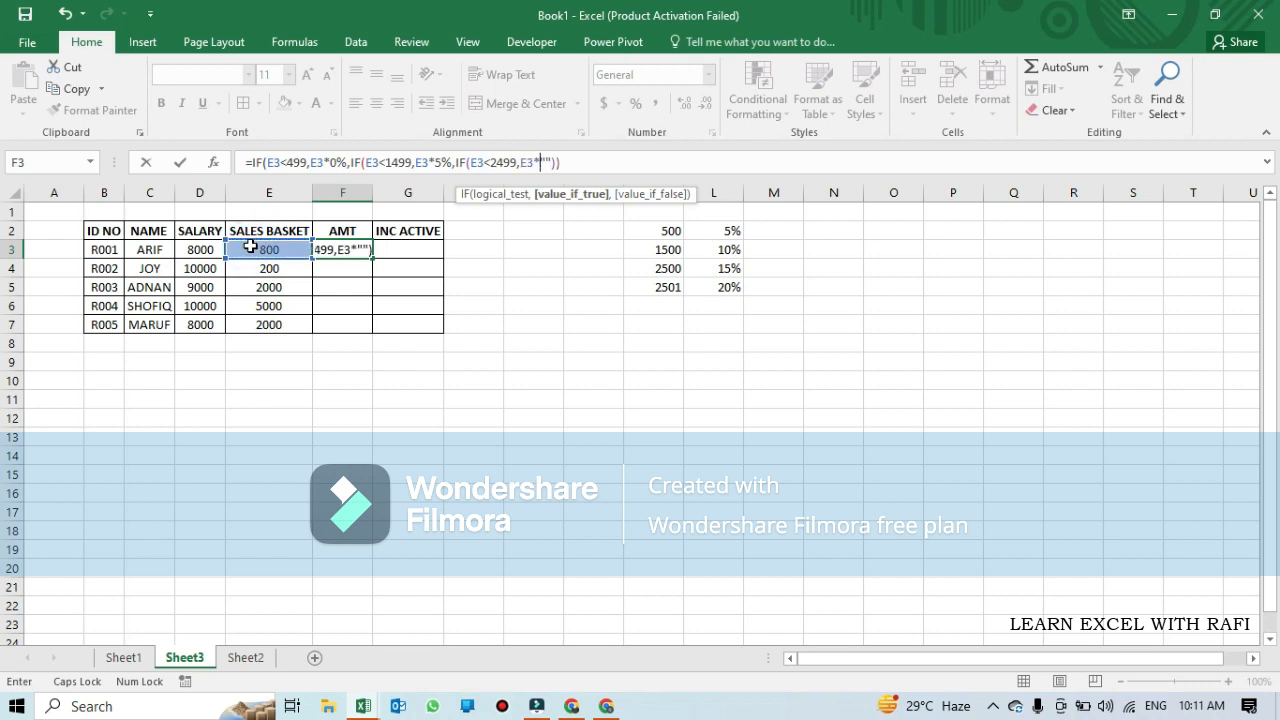
pyautogui.write('15%,')
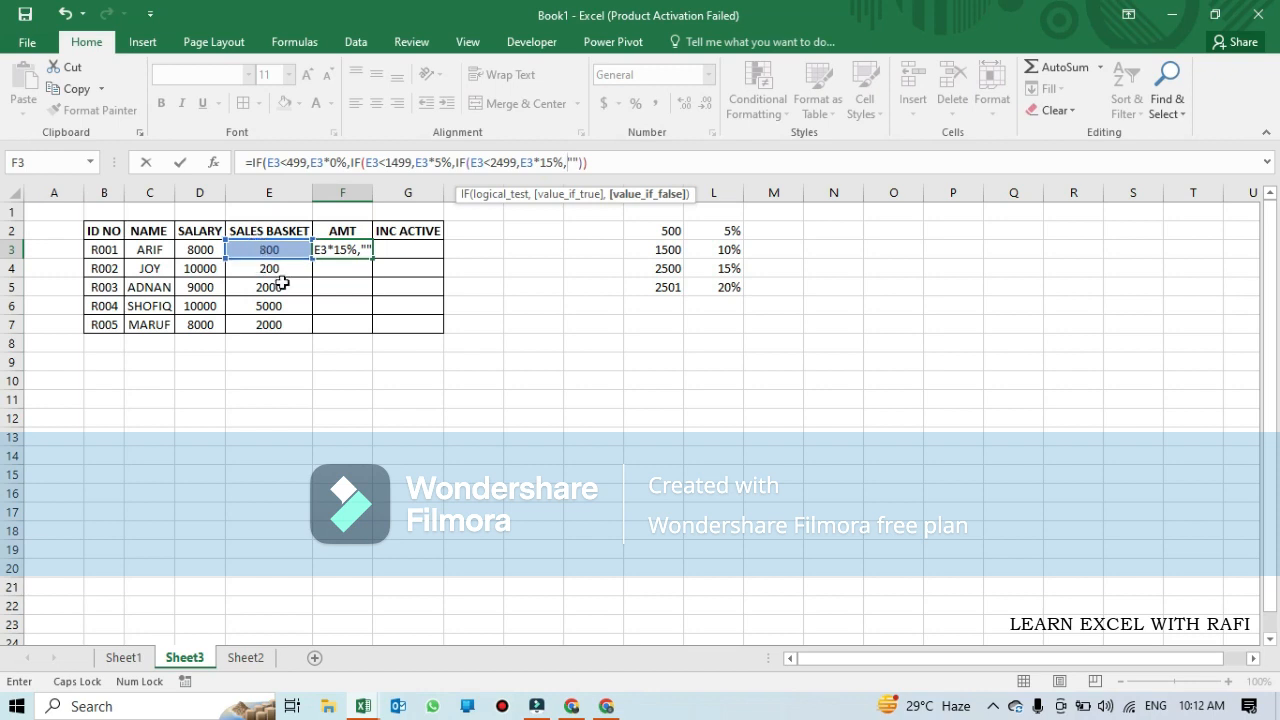
# Add the condition E3>2500 with result E3*20% before the final "" in the F3 formula and try to commit it.
pyautogui.click(272, 248)
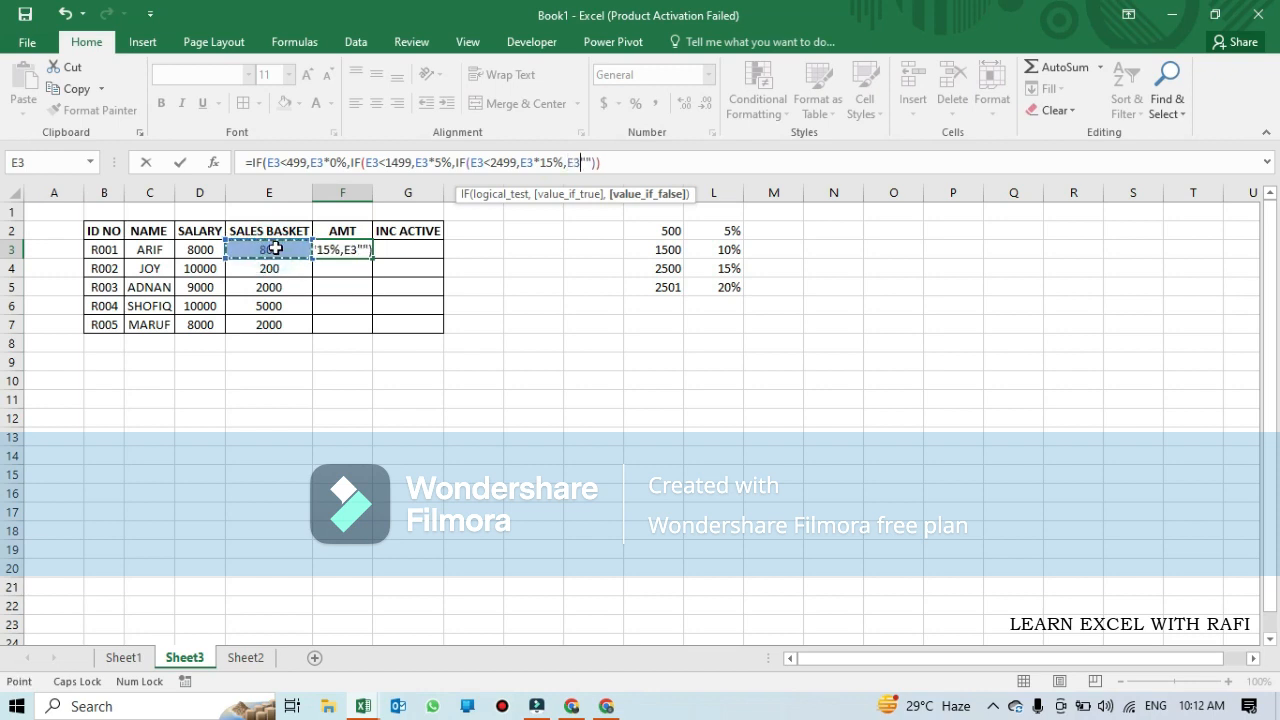
pyautogui.write('<')
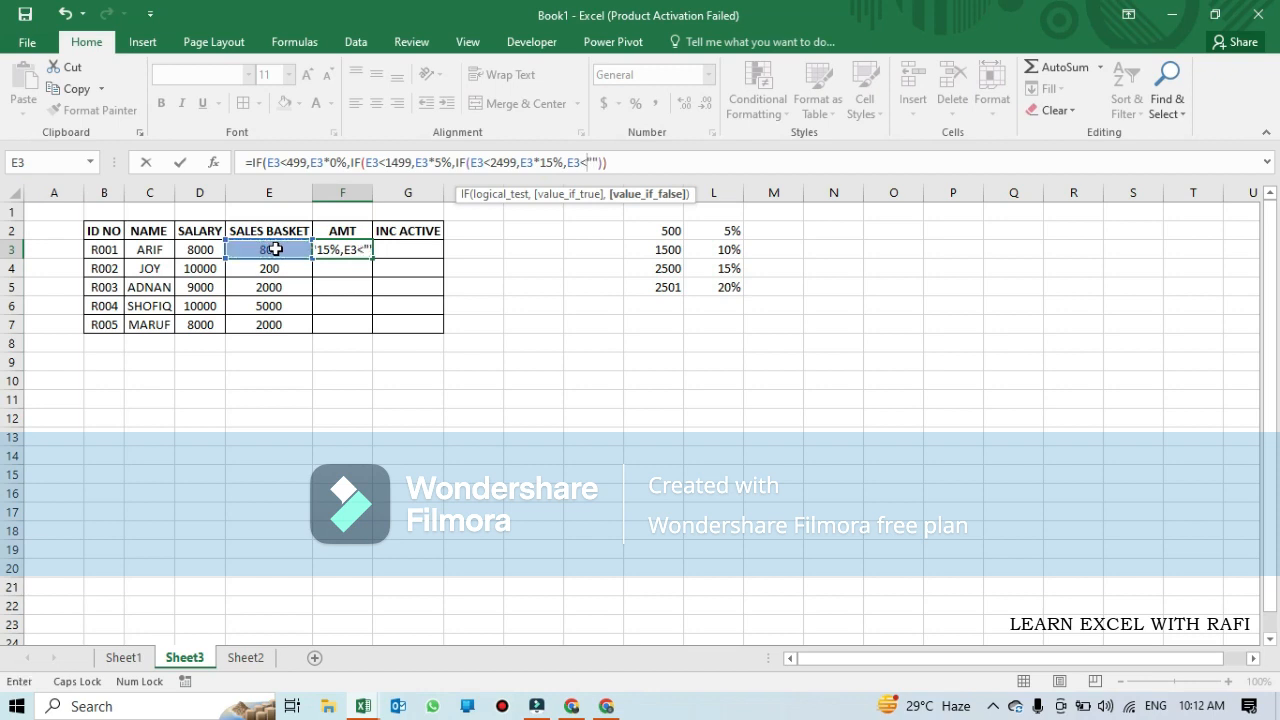
pyautogui.press('BackSpace')
pyautogui.write('>2500')
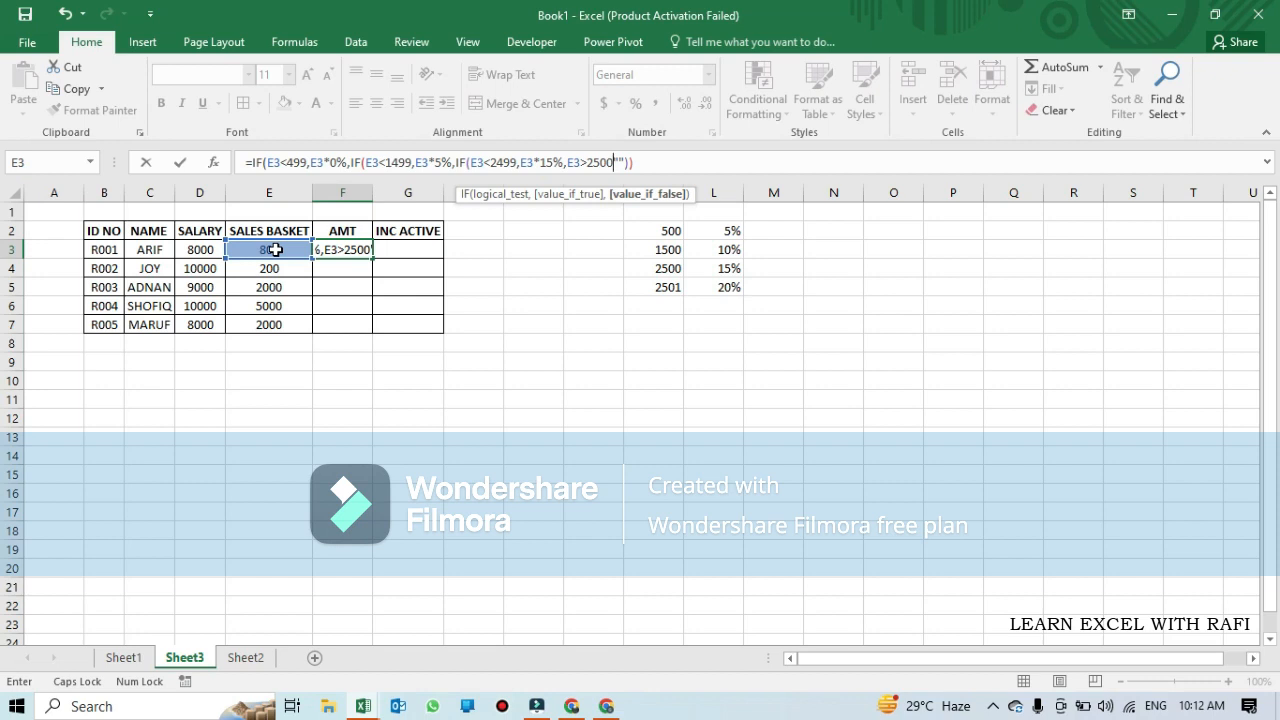
pyautogui.write(',')
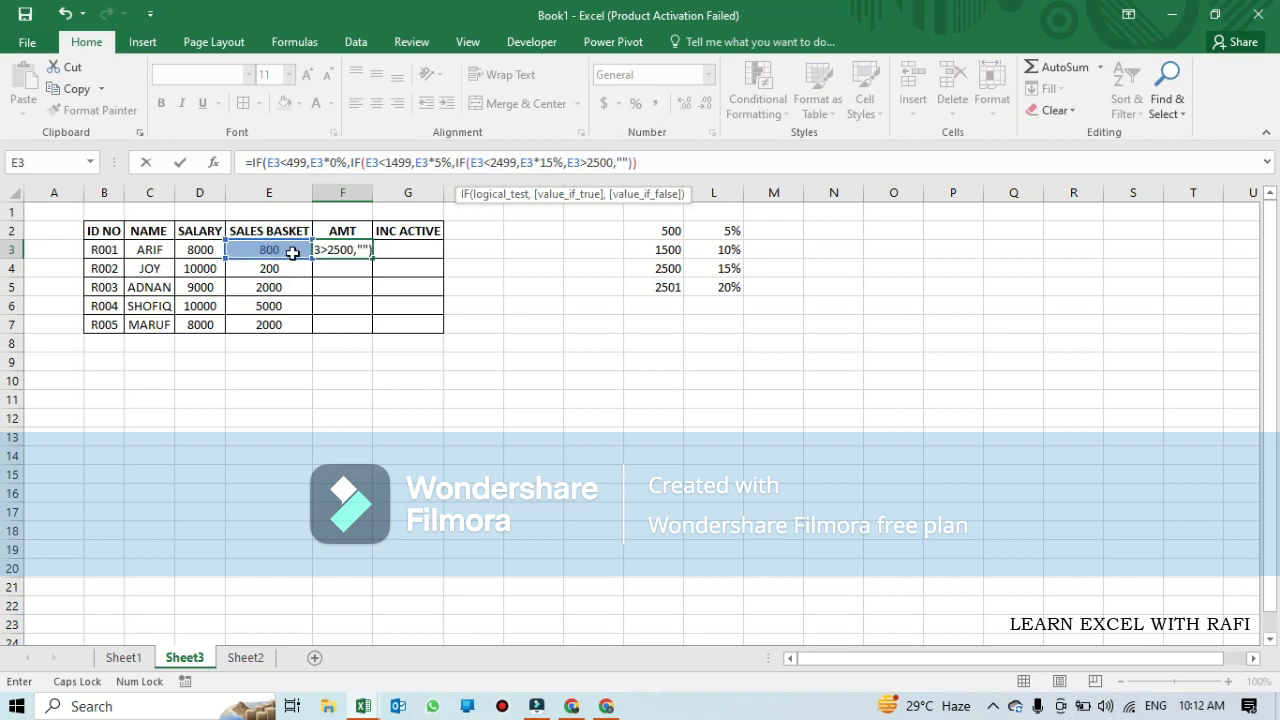
pyautogui.click(292, 253)
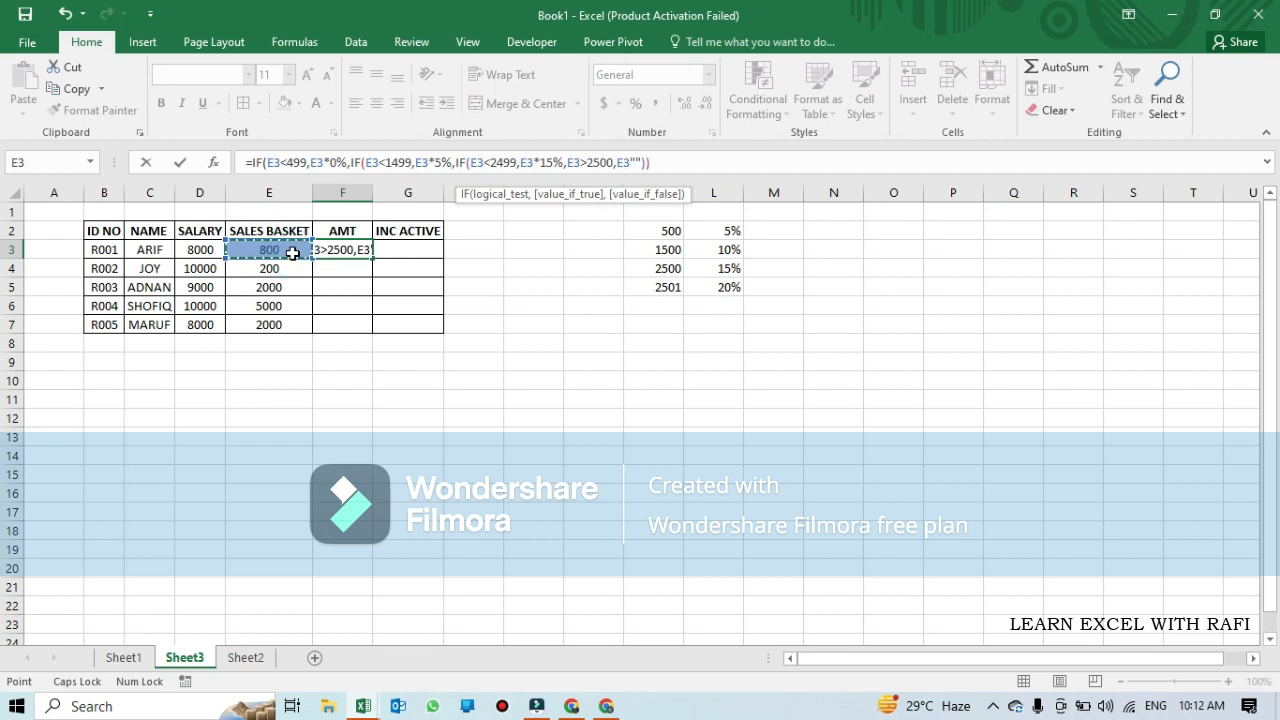
pyautogui.write('*')
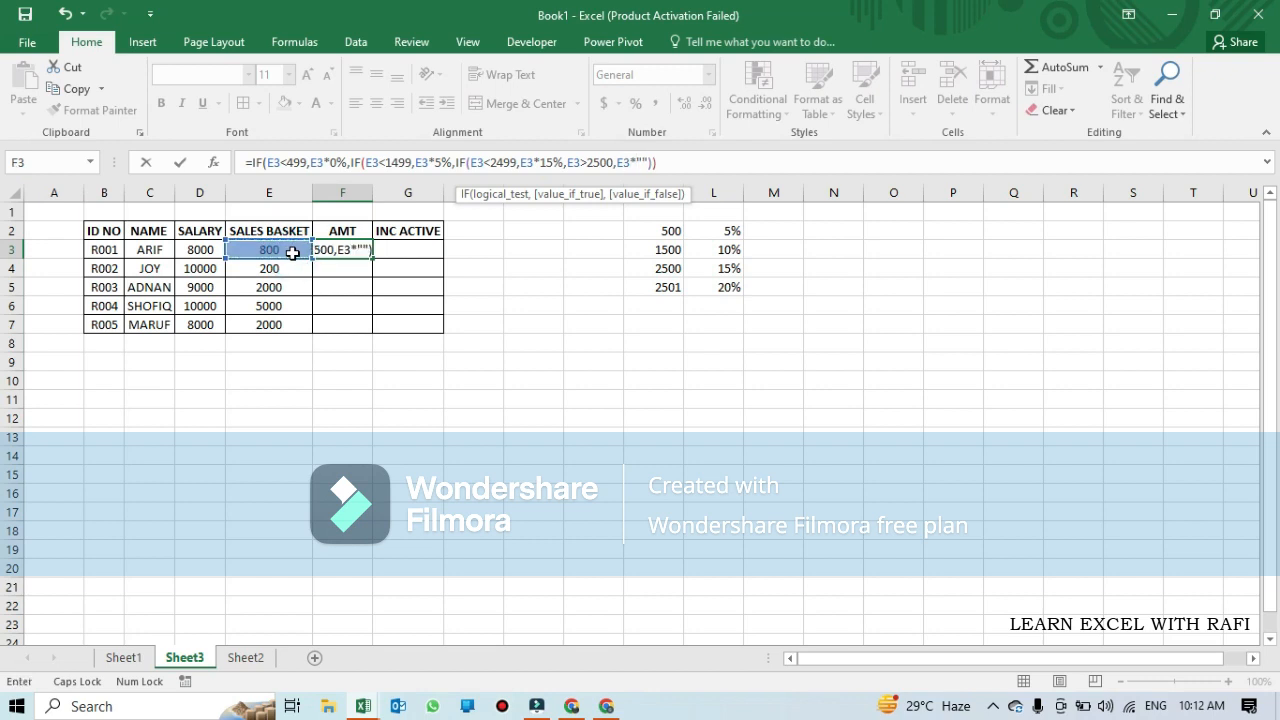
pyautogui.write('20%')
pyautogui.write(',')
pyautogui.press('Return')
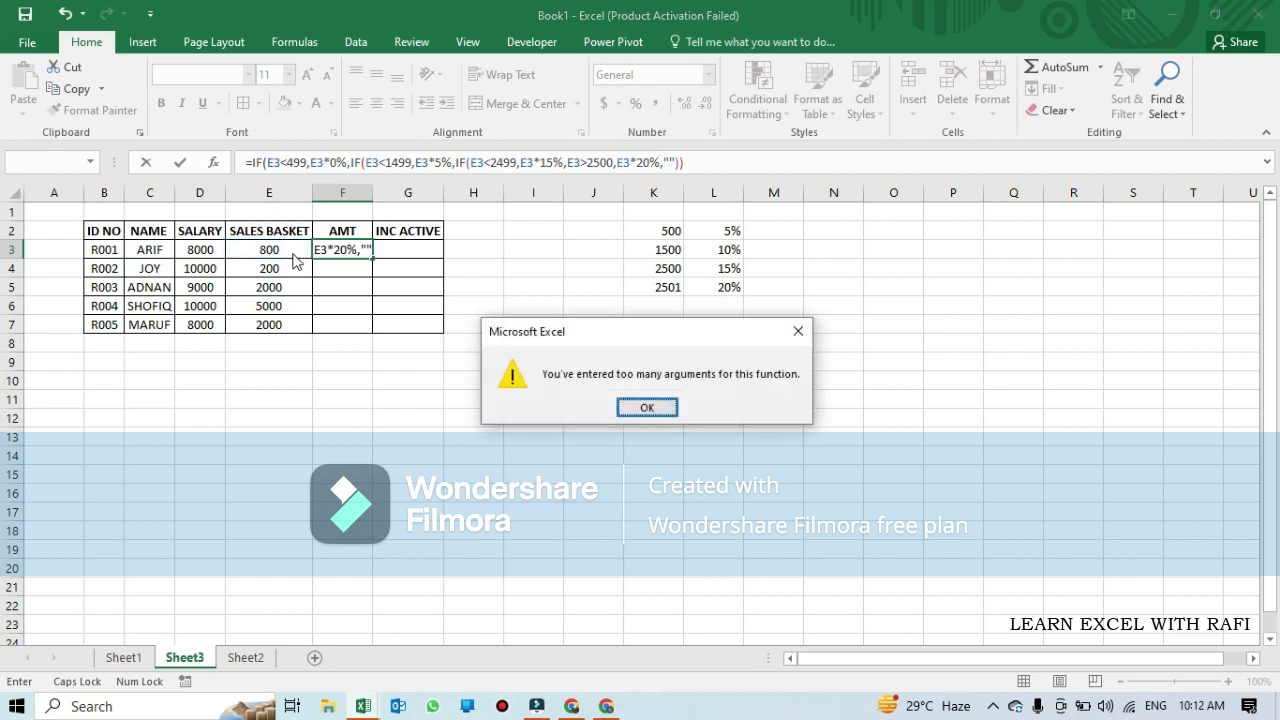
pyautogui.press('Return')
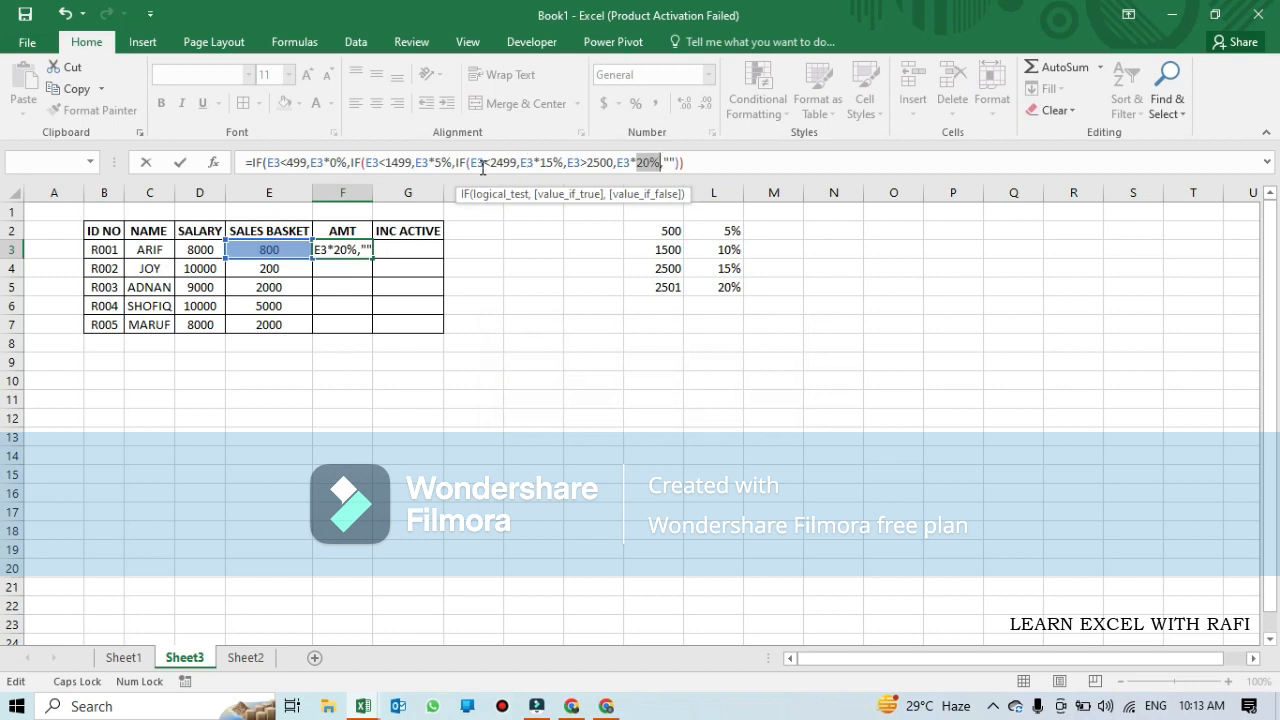
# Insert the missing IF( before E3>2500 in the F3 formula and accept the proposed closing-parenthesis correction.
pyautogui.click(566, 162)
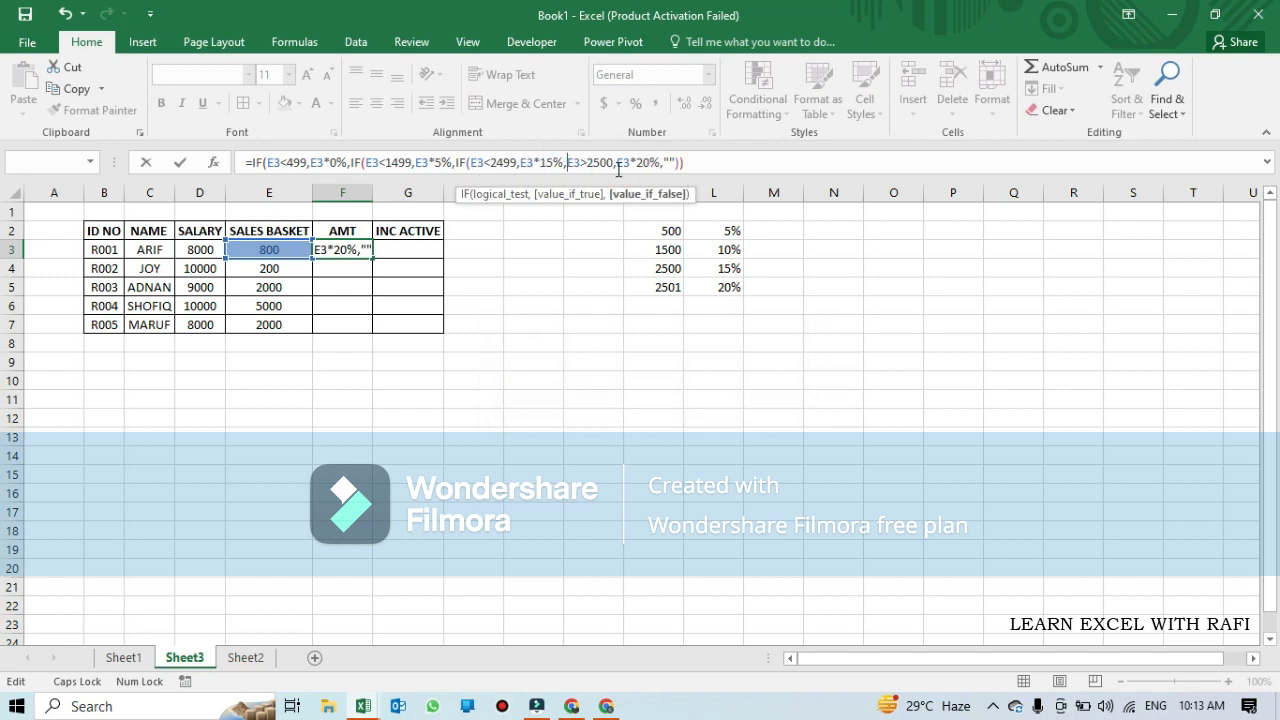
pyautogui.write('IF')
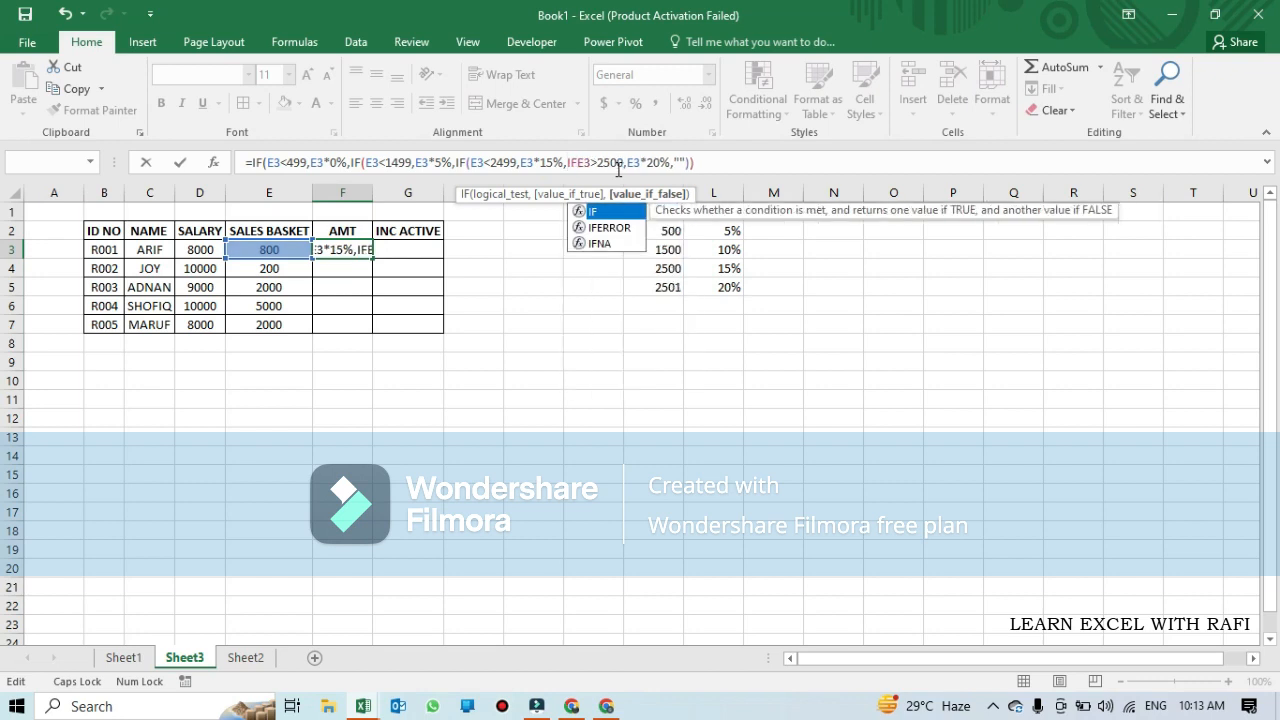
pyautogui.write('(')
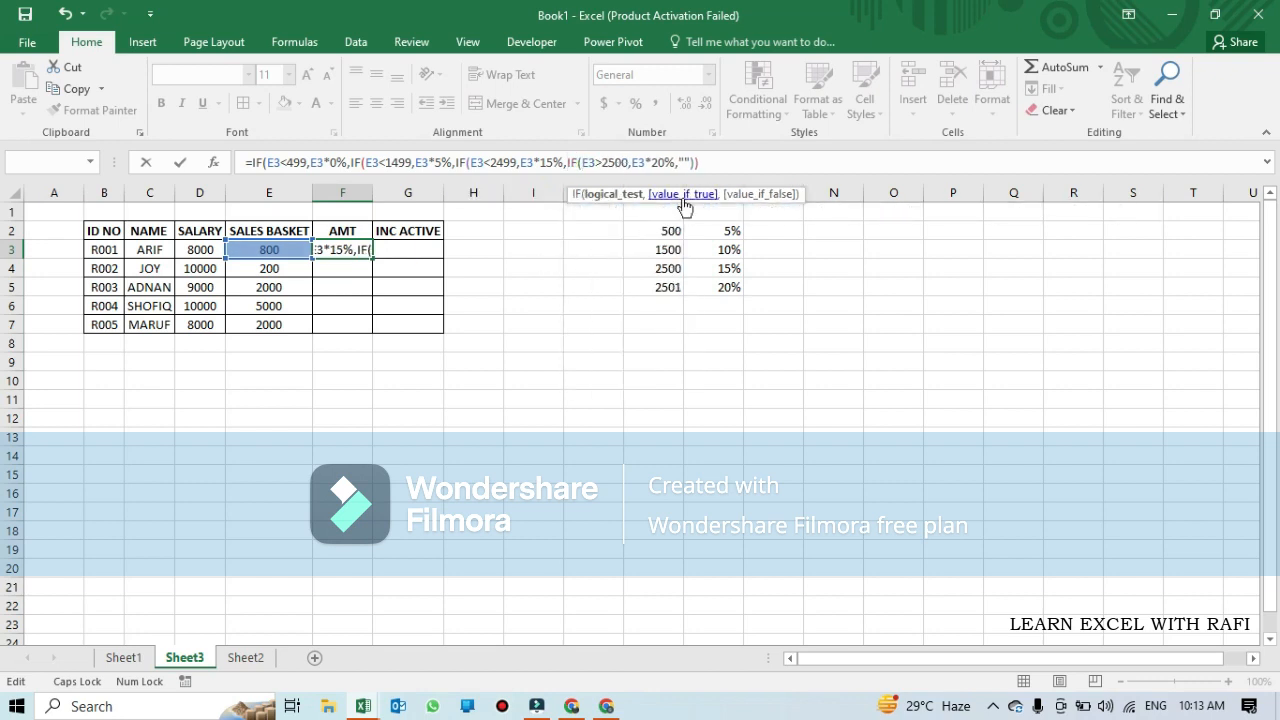
pyautogui.press('Return')
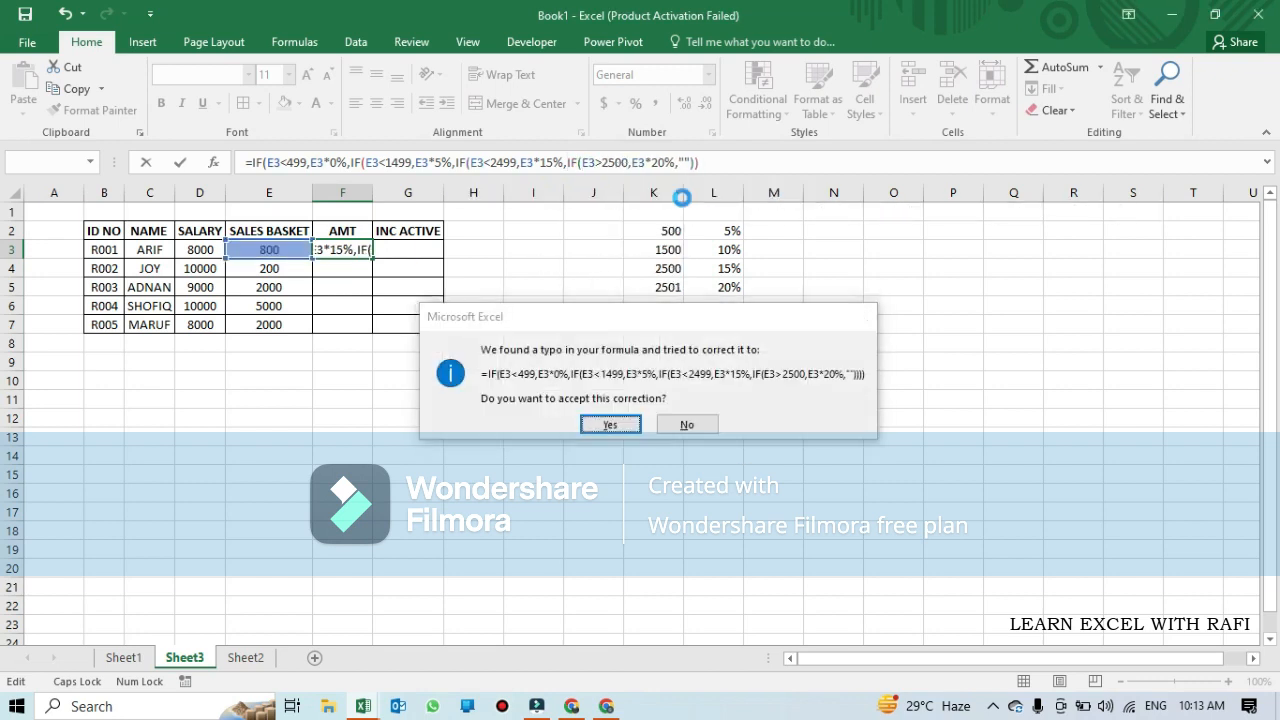
pyautogui.press('Return')
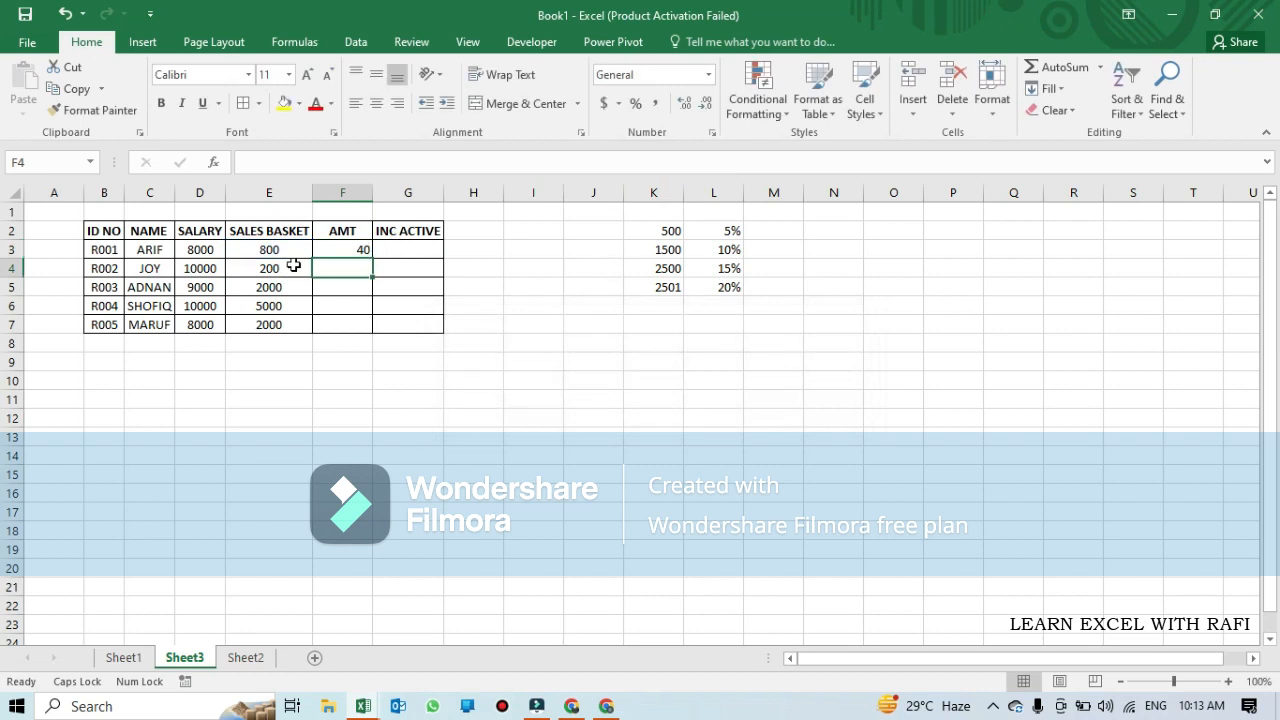
# Fill the nested IF formula from F3 down through F7 for all employees.
pyautogui.click(325, 246)
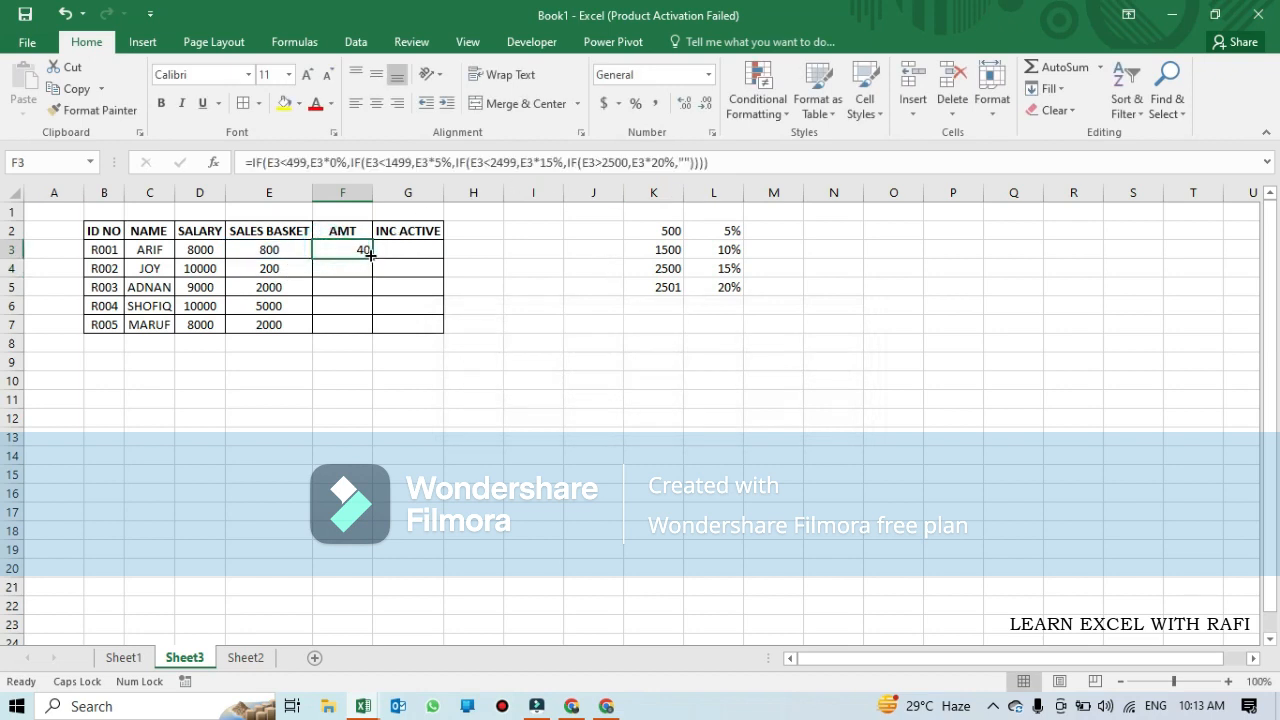
pyautogui.moveTo(366, 251); pyautogui.dragTo(359, 328)
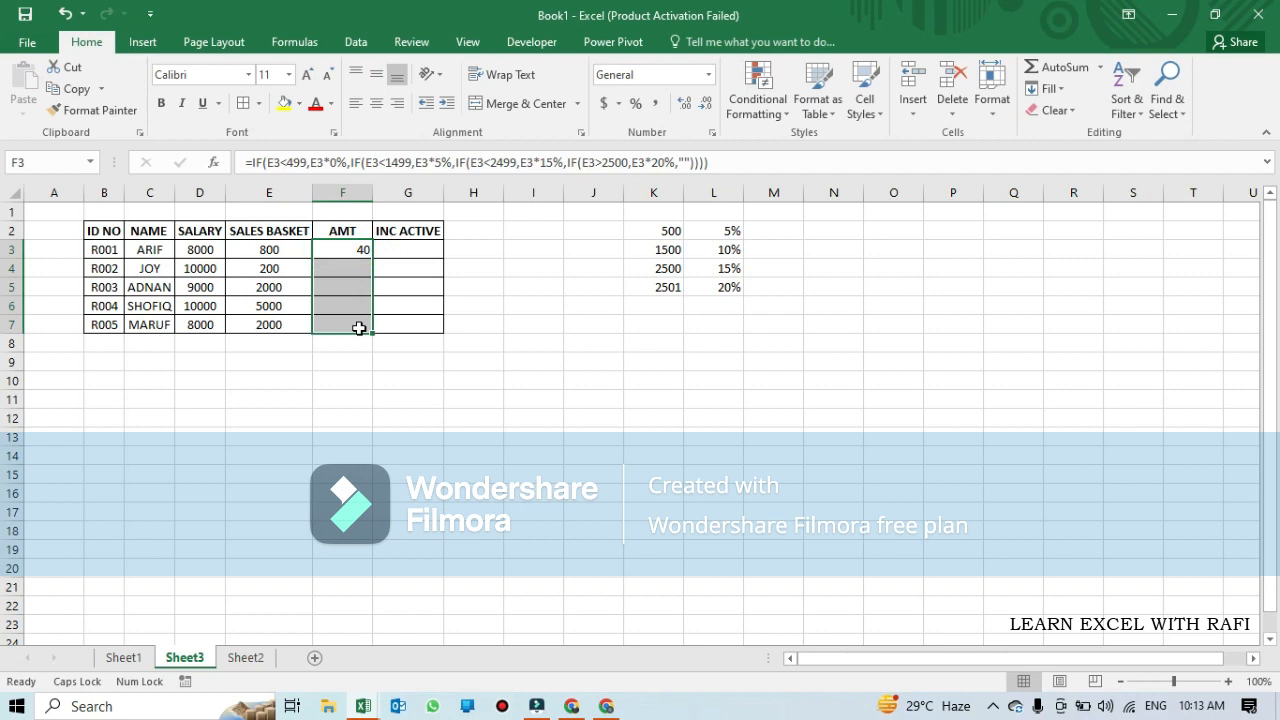
pyautogui.click(364, 250)
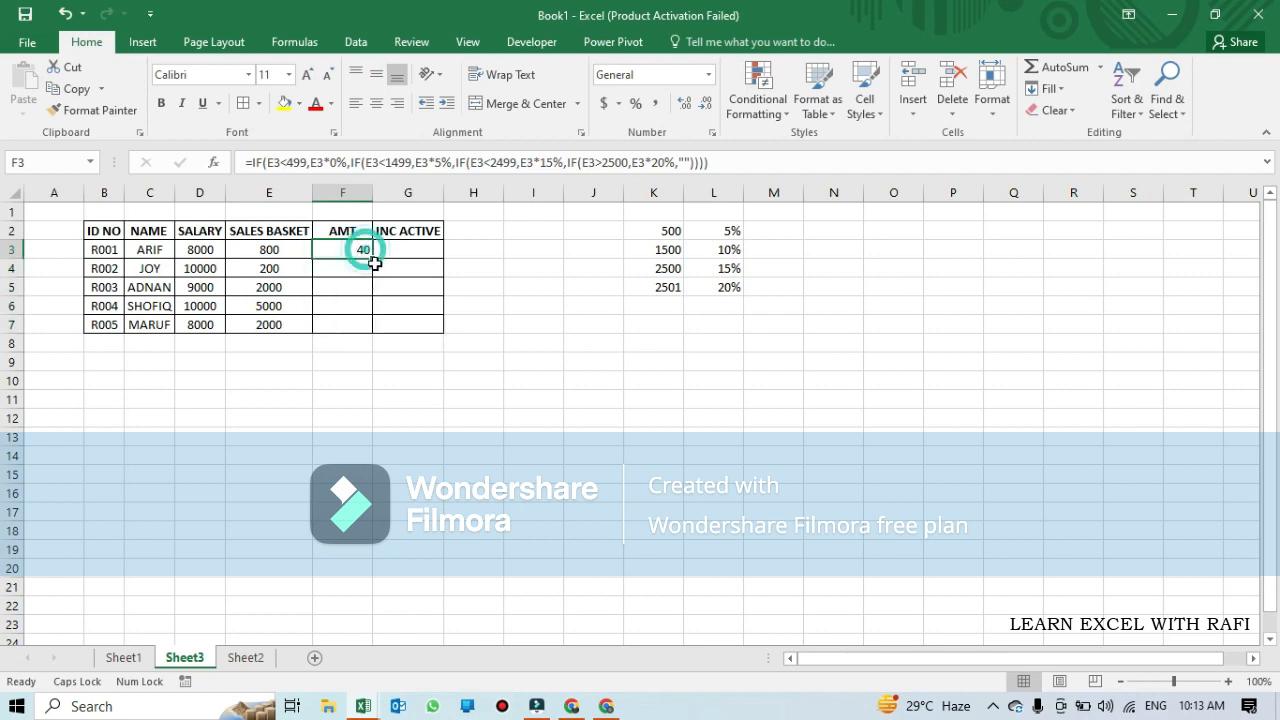
pyautogui.moveTo(374, 262); pyautogui.dragTo(374, 334)
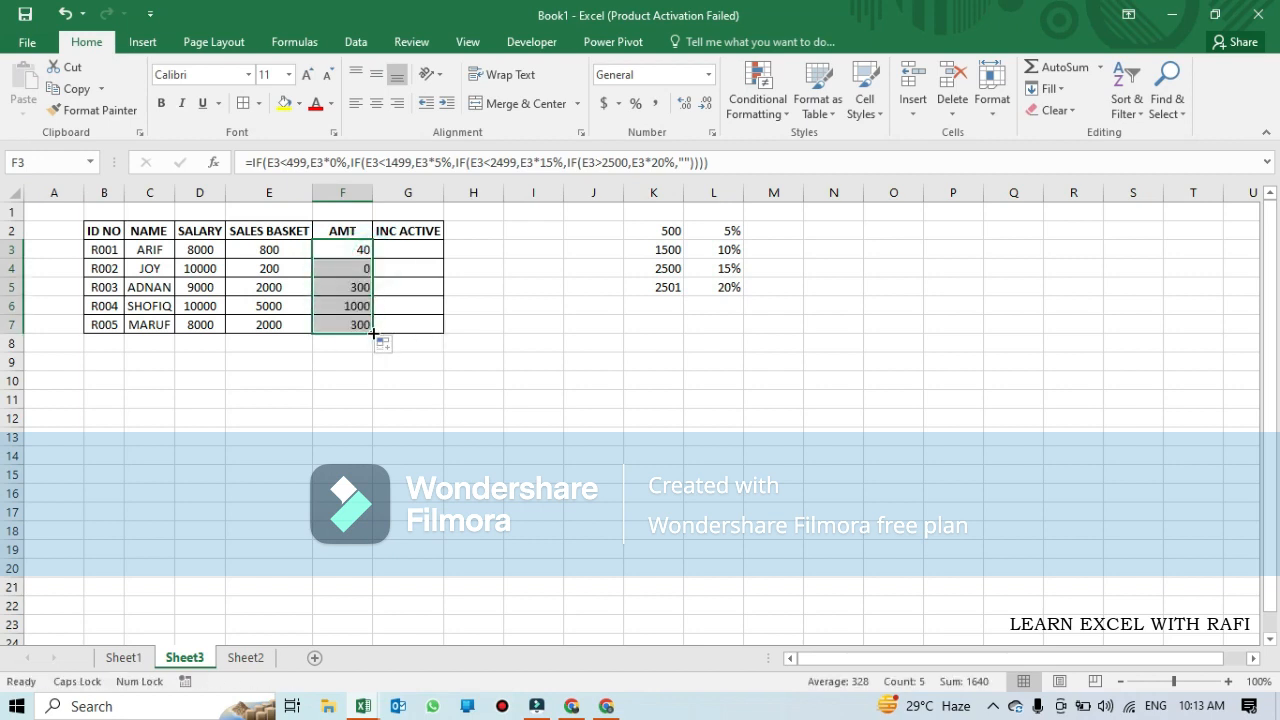
pyautogui.click(399, 372)
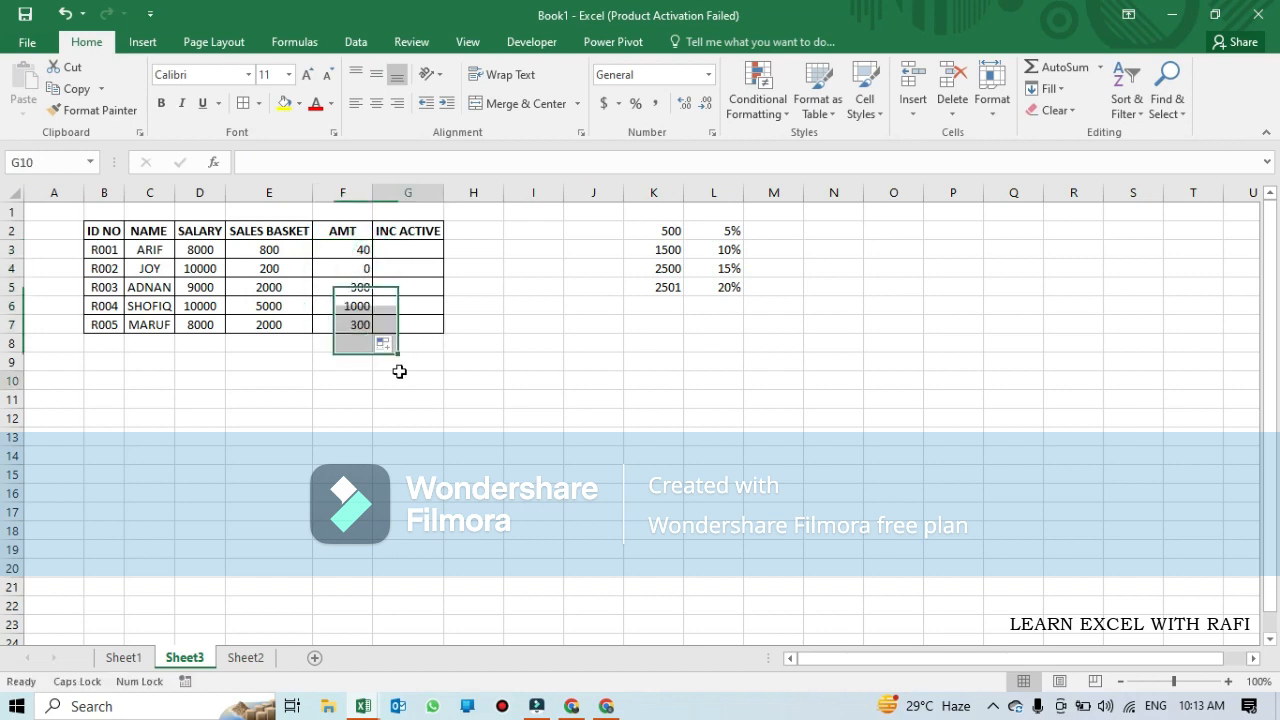
# Review the filled AMT formulas in F3:F7 and compare the first three employees' results with their sales basket values.
pyautogui.click(356, 256)
pyautogui.click(345, 274)
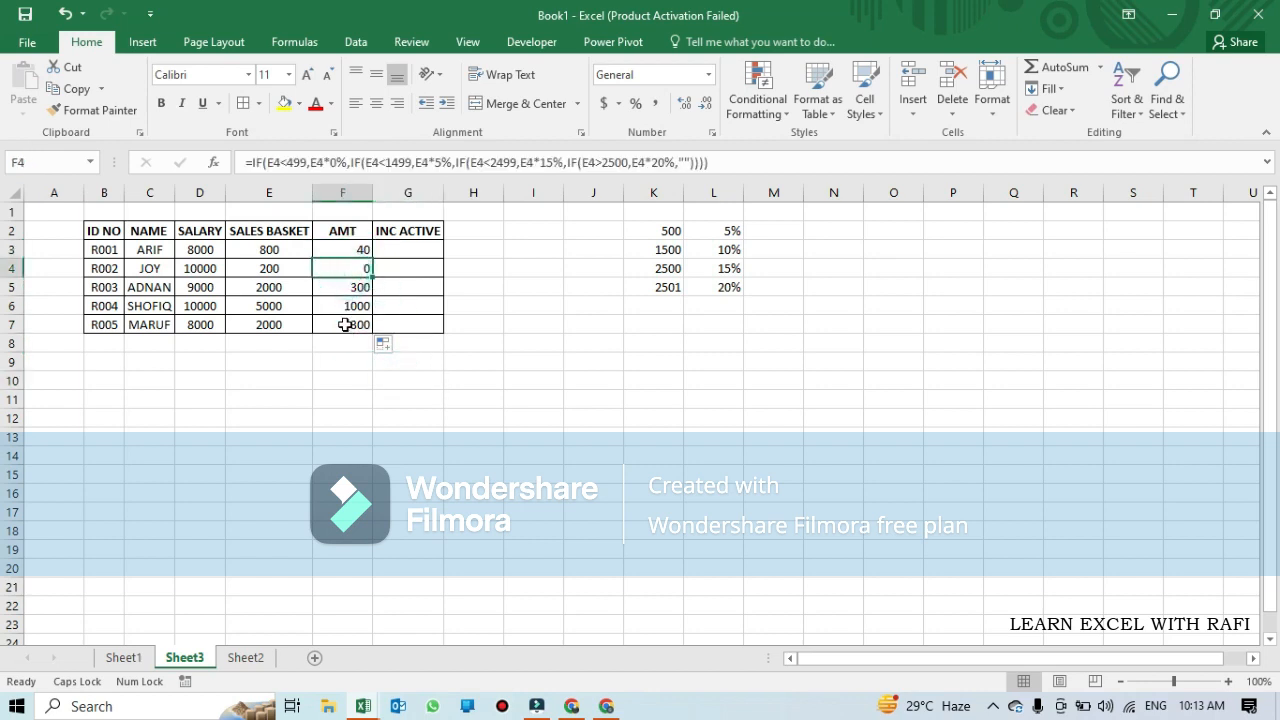
pyautogui.click(343, 288)
pyautogui.click(343, 324)
pyautogui.click(324, 305)
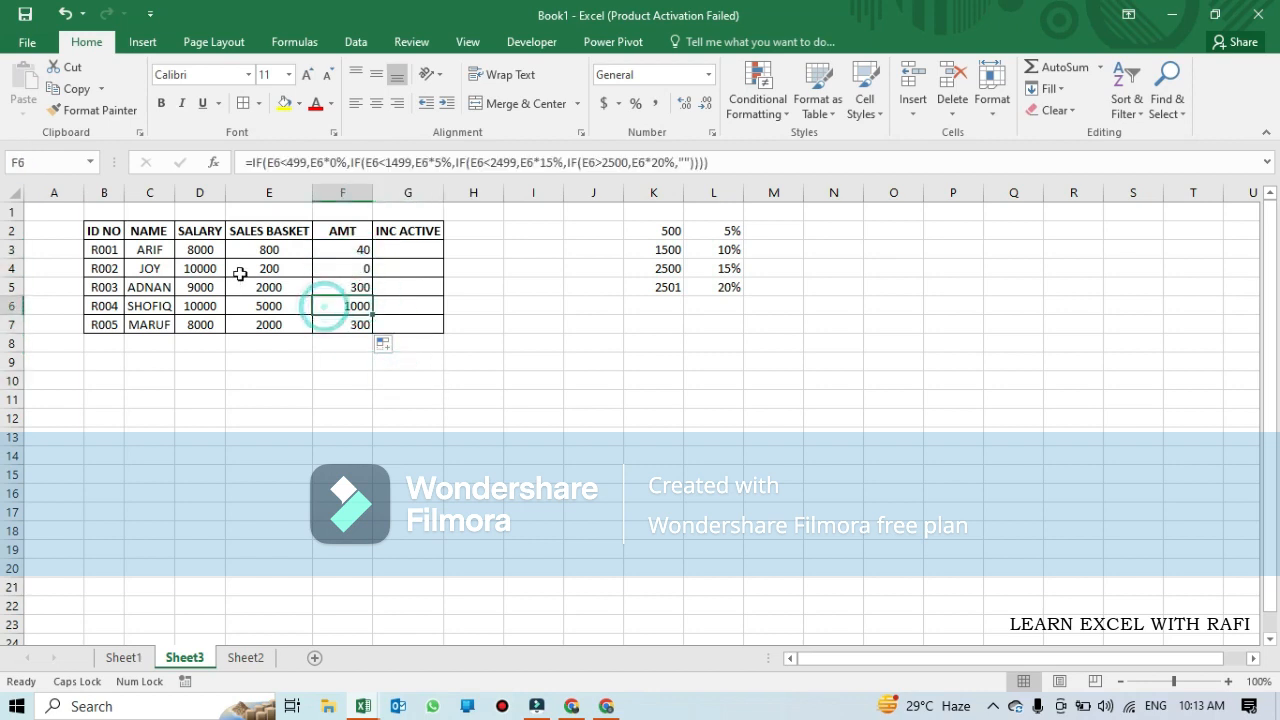
pyautogui.click(269, 251)
pyautogui.click(268, 250)
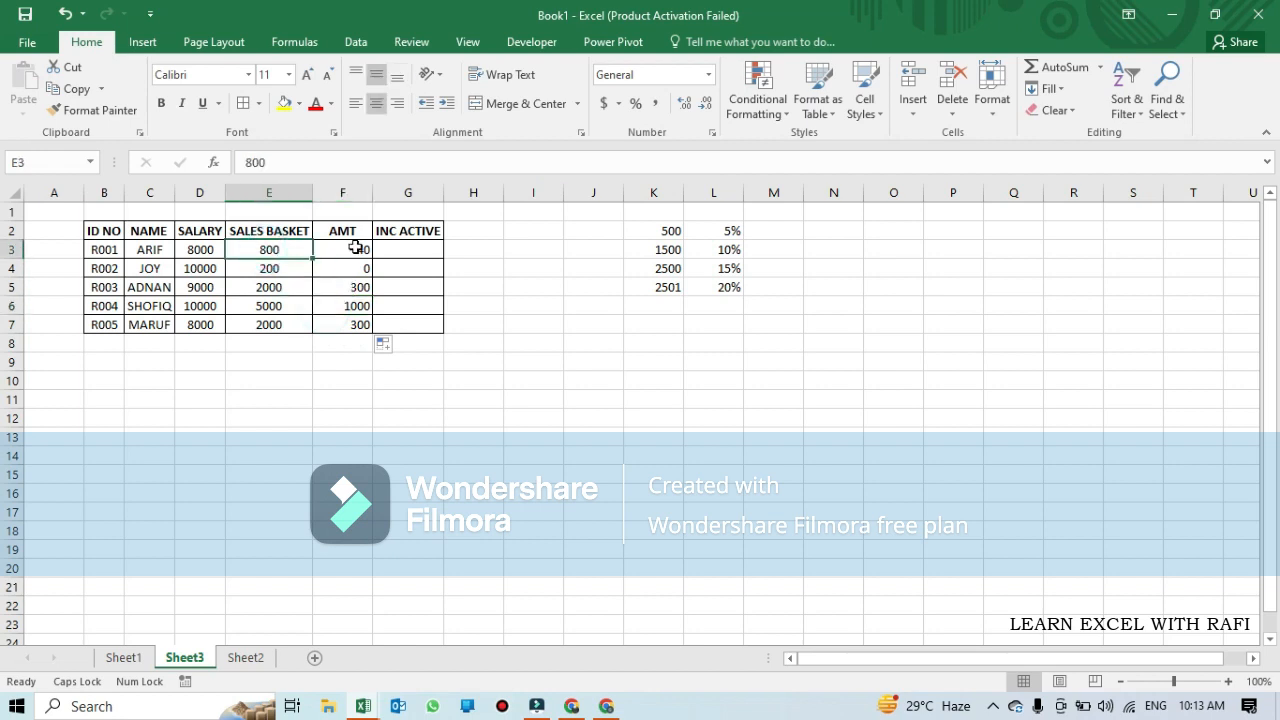
pyautogui.click(353, 250)
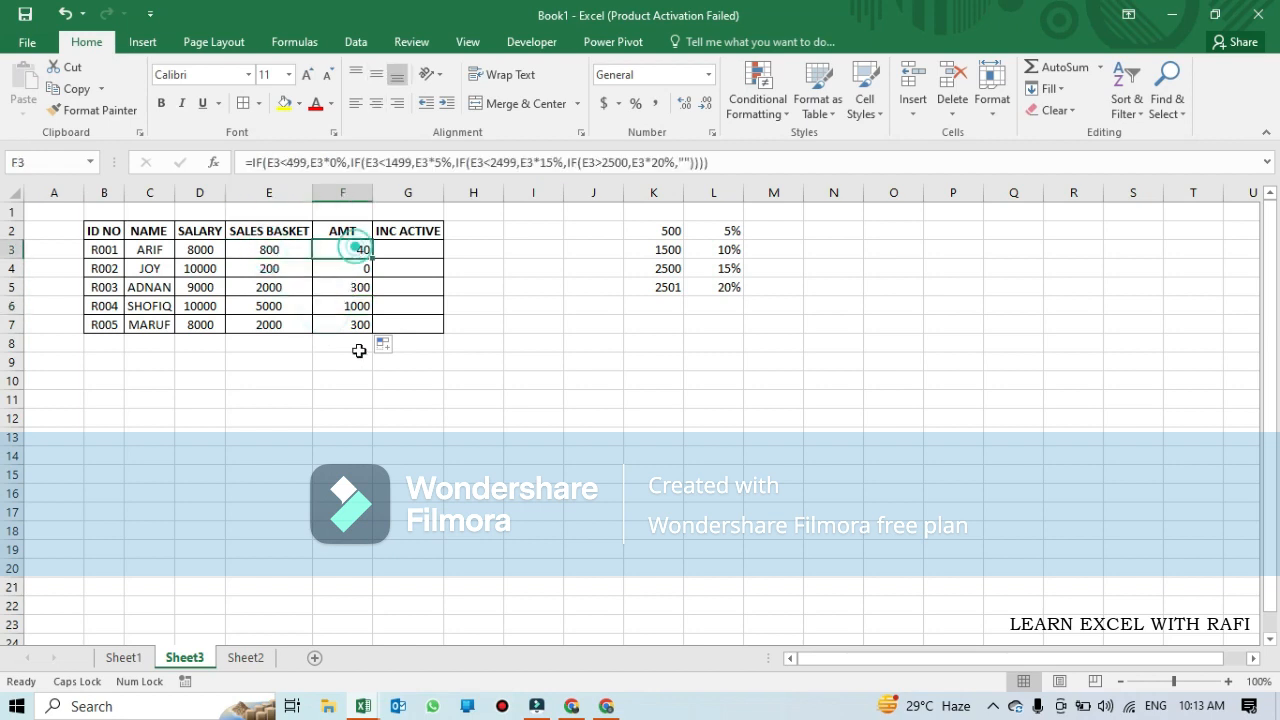
pyautogui.click(255, 270)
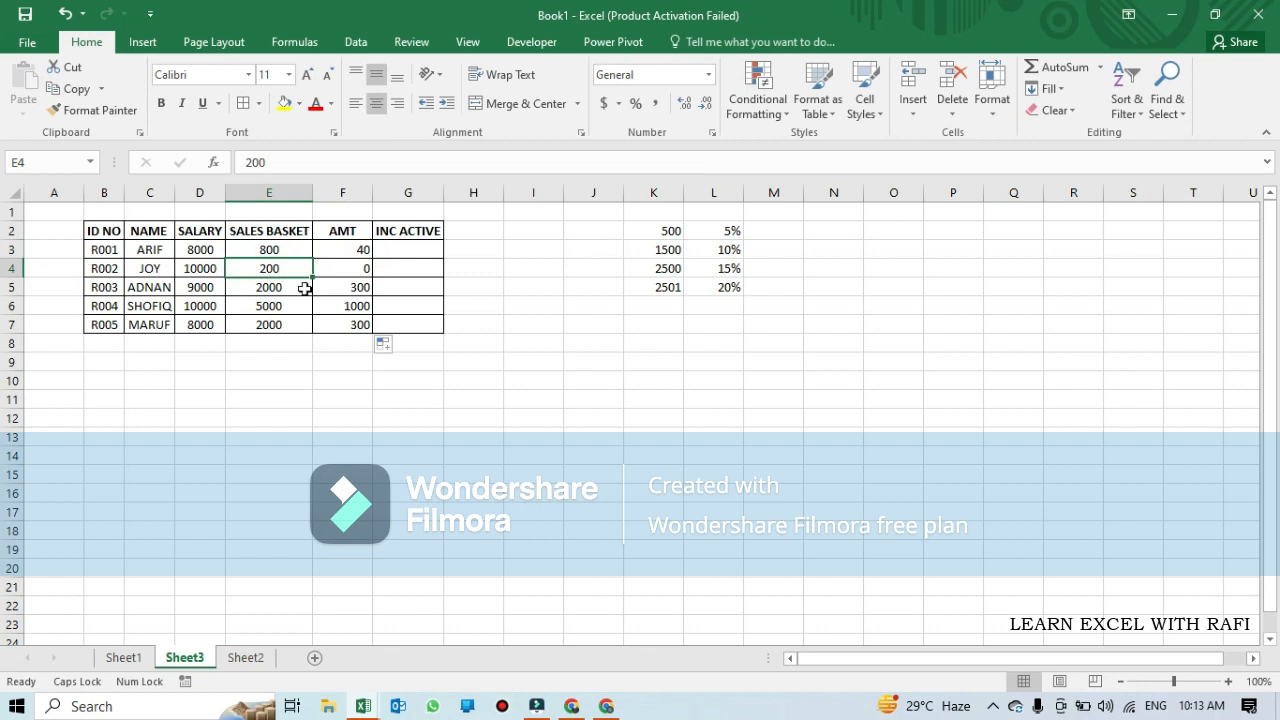
pyautogui.click(362, 268)
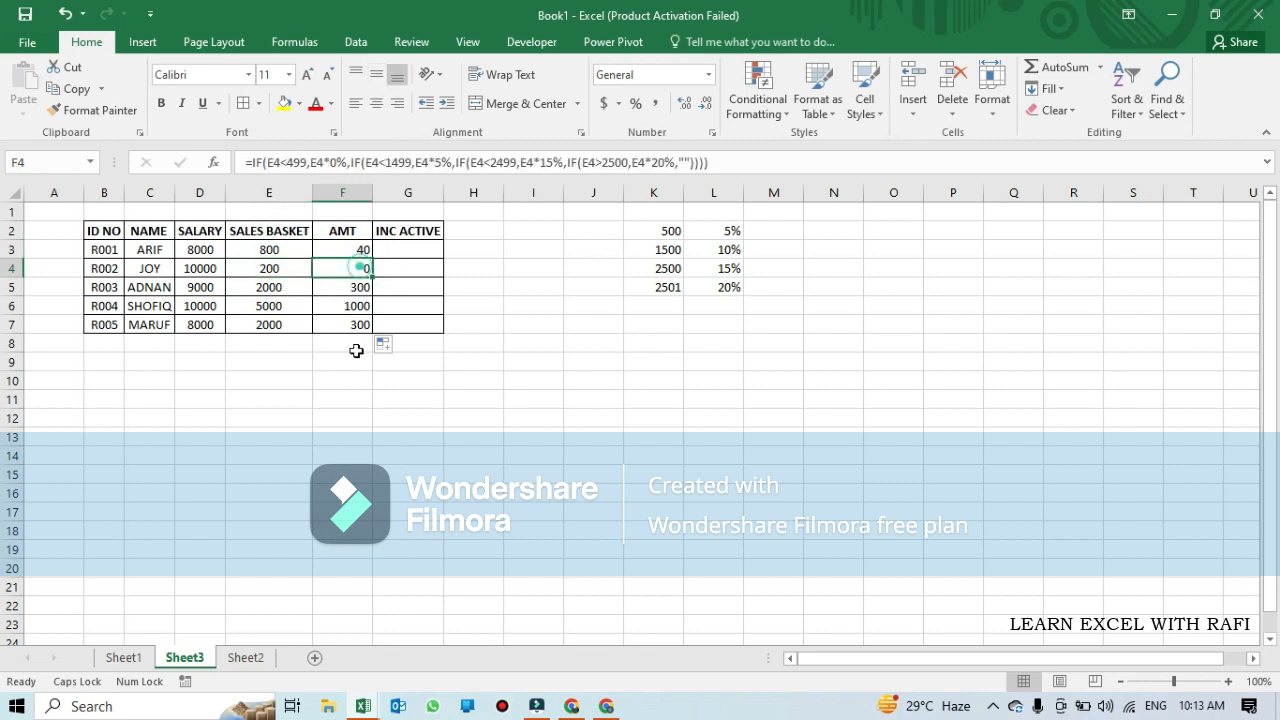
pyautogui.click(236, 287)
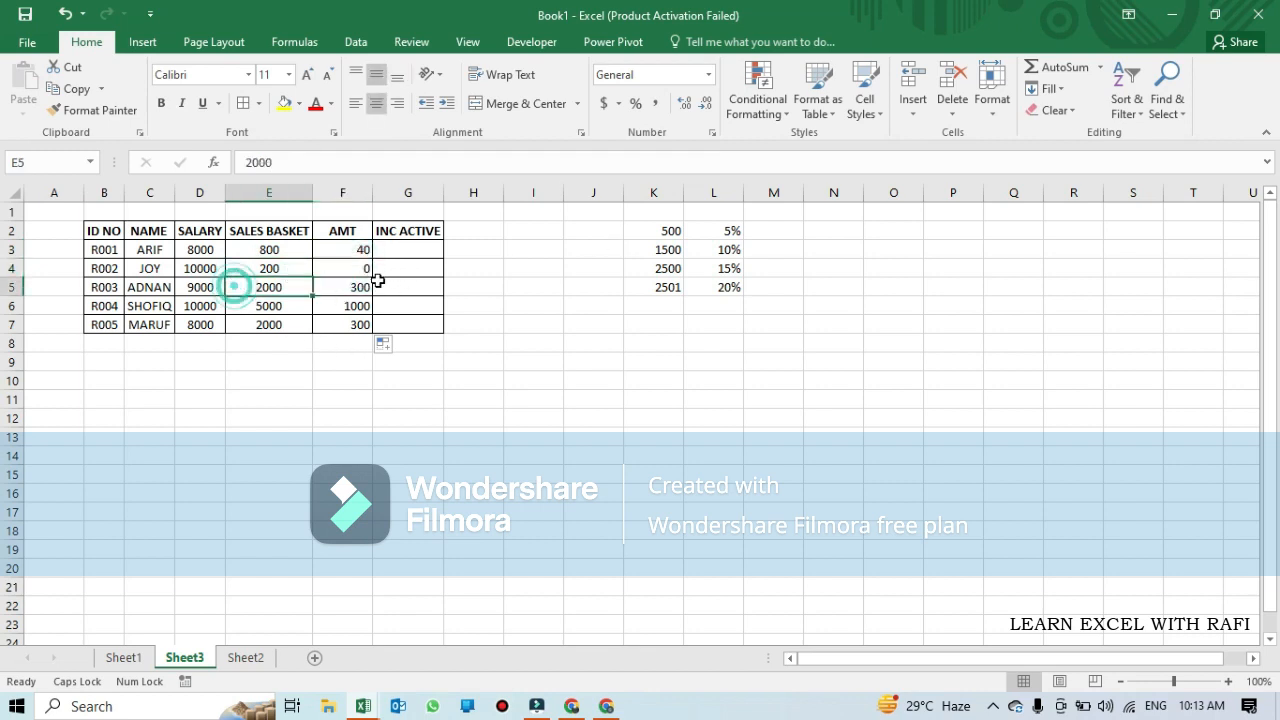
pyautogui.click(348, 288)
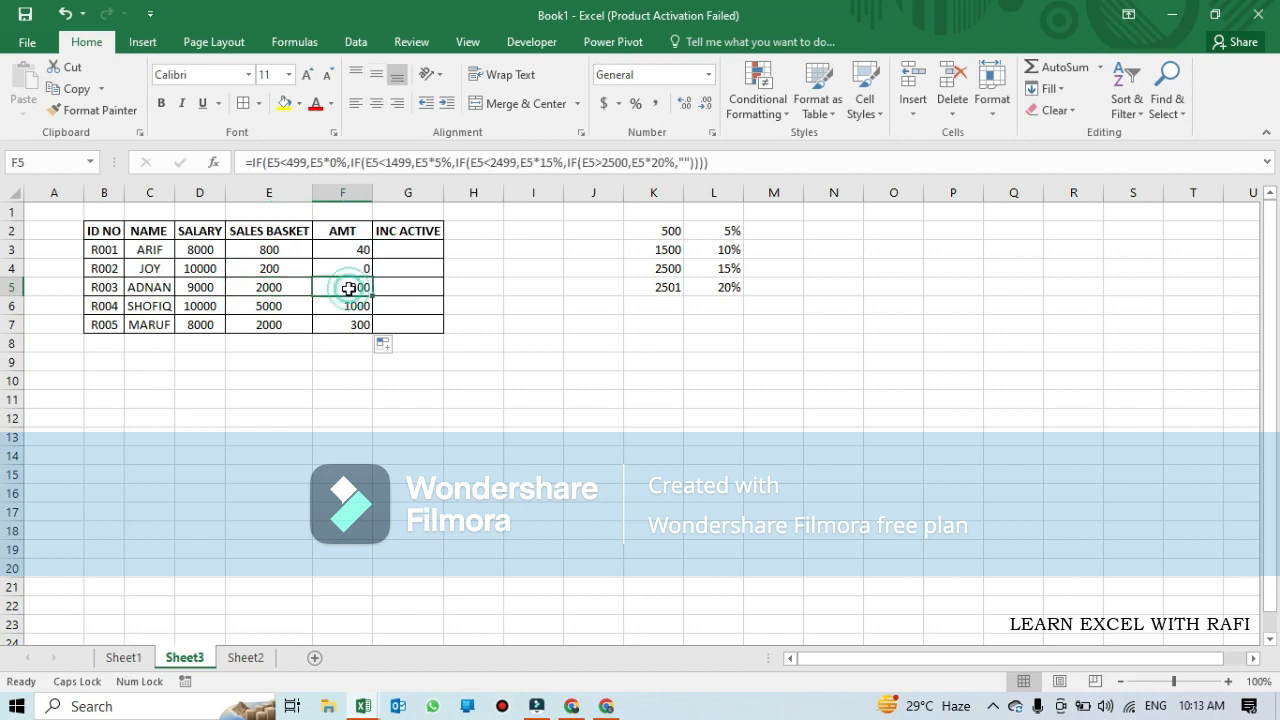
# Compare the sales basket values of the last two employees with their AMT results, then examine the whole AMT column.
pyautogui.click(245, 305)
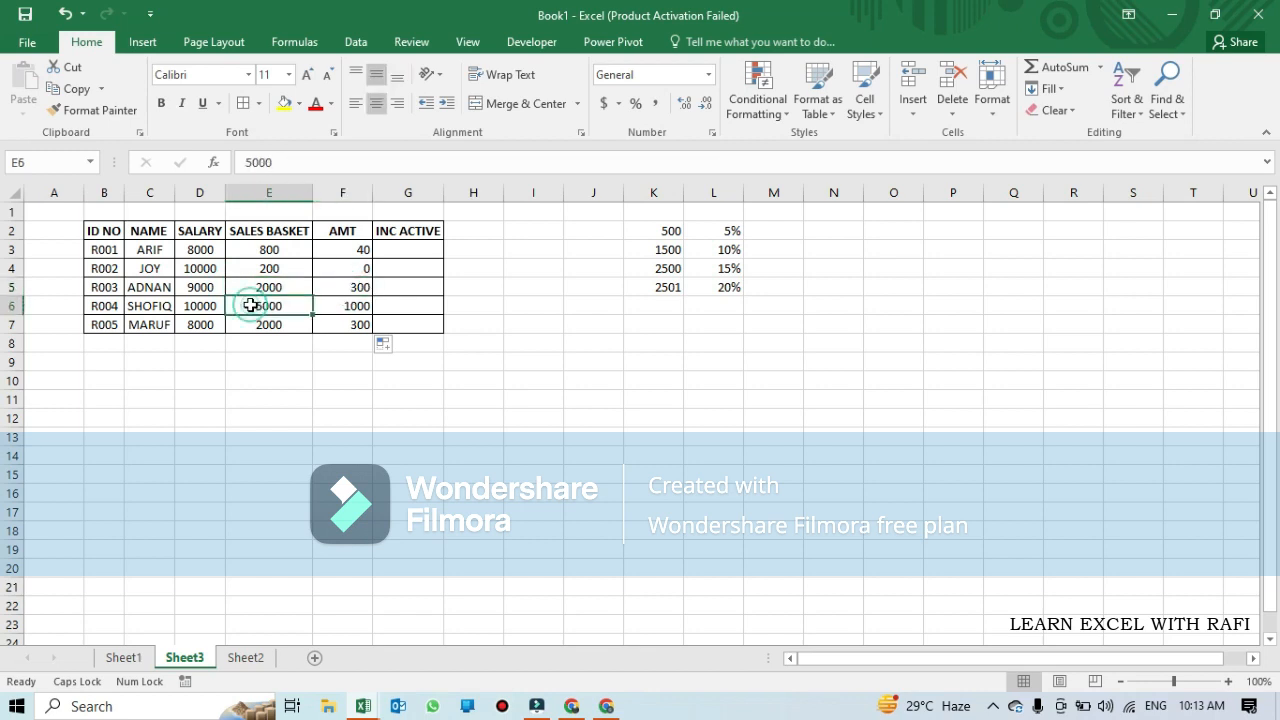
pyautogui.click(342, 305)
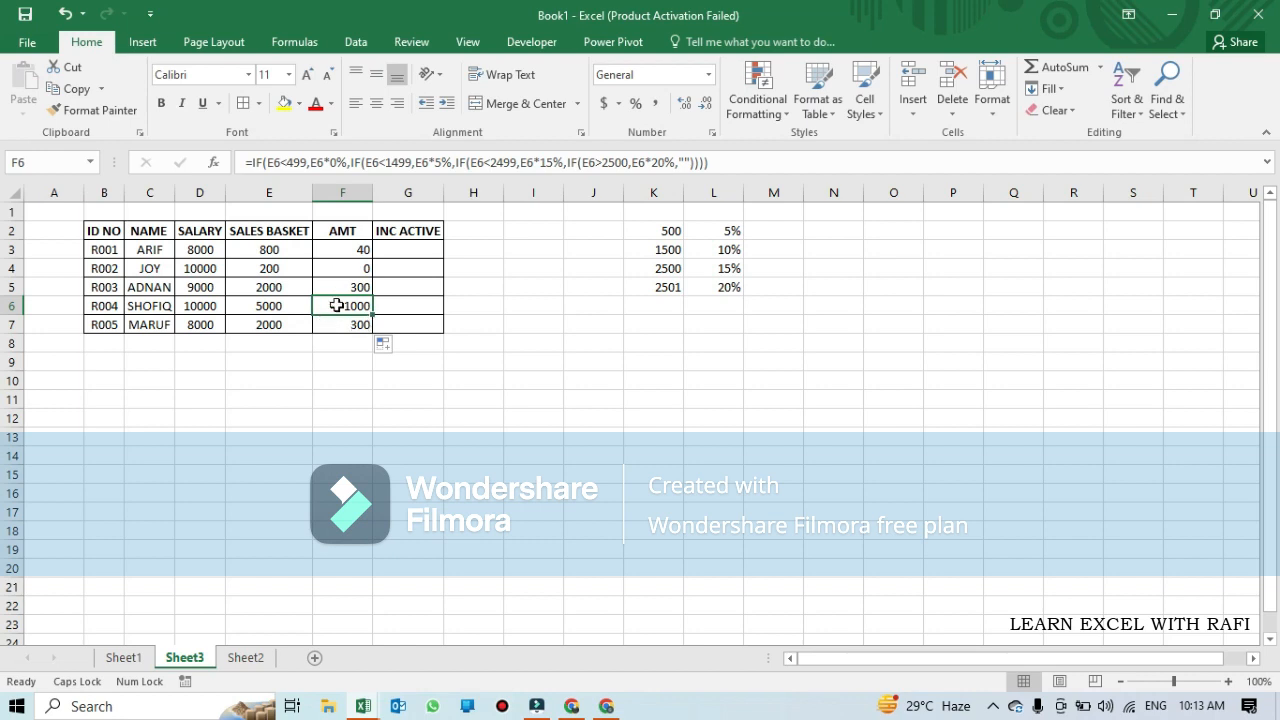
pyautogui.click(255, 325)
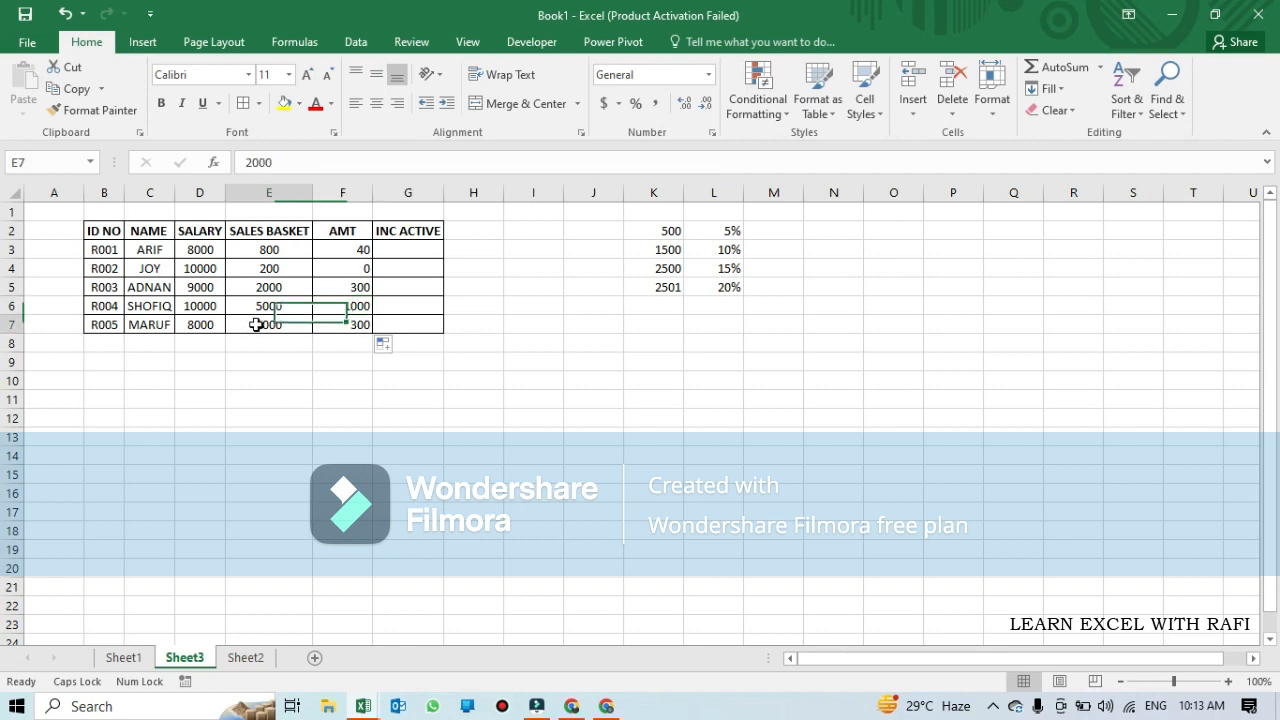
pyautogui.moveTo(343, 231); pyautogui.dragTo(370, 328)
# Enter an IF formula in G3 under INC ACTIVE that tests F3>0 and returns an empty string "" when true.
pyautogui.click(391, 232)
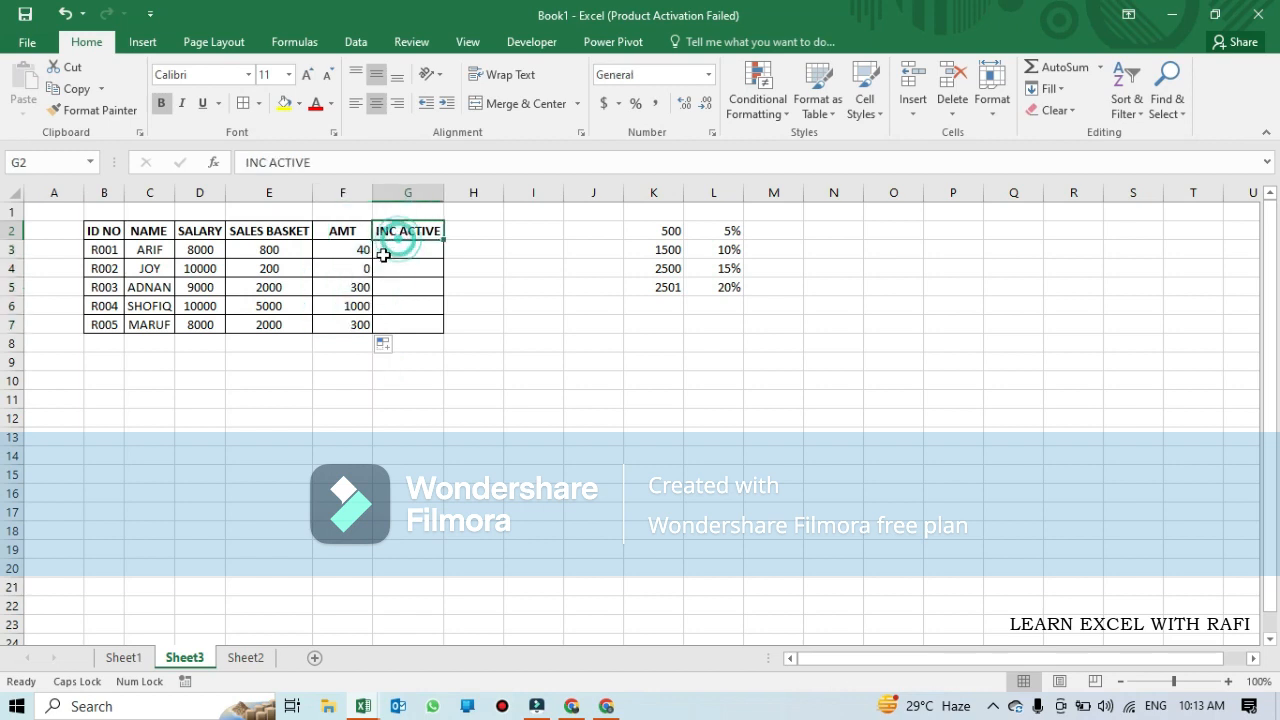
pyautogui.click(385, 256)
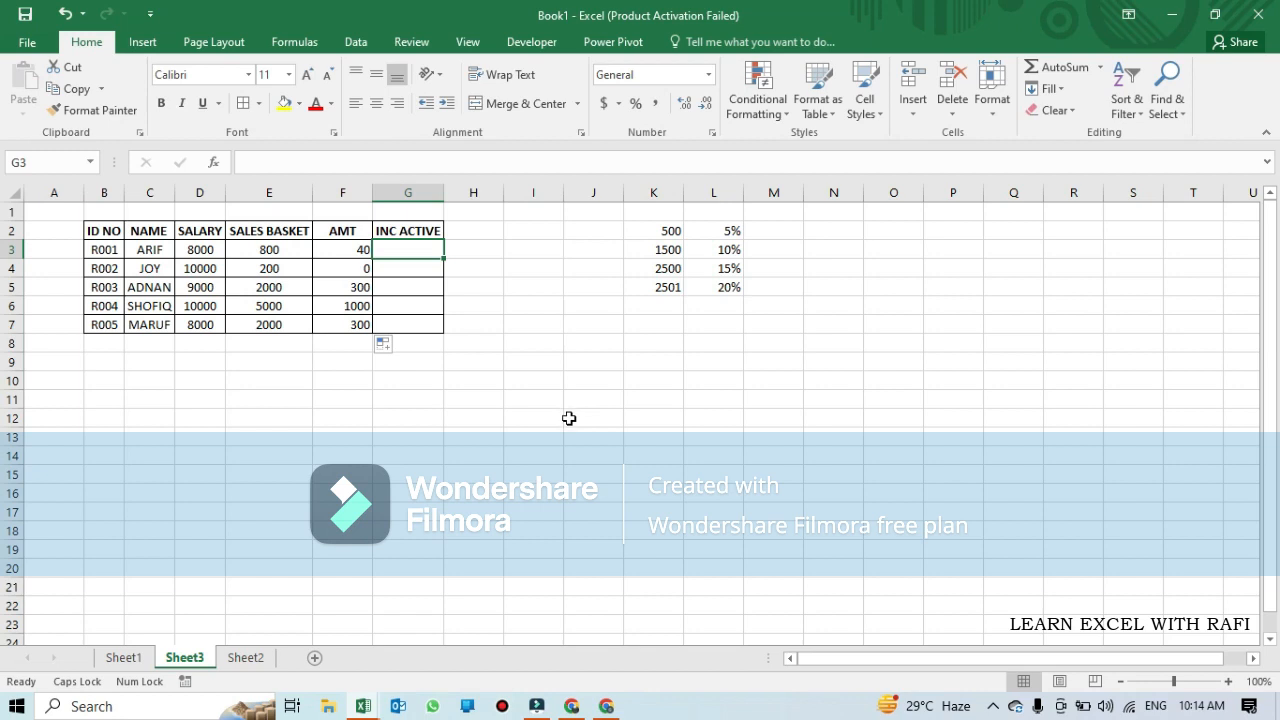
pyautogui.write('=')
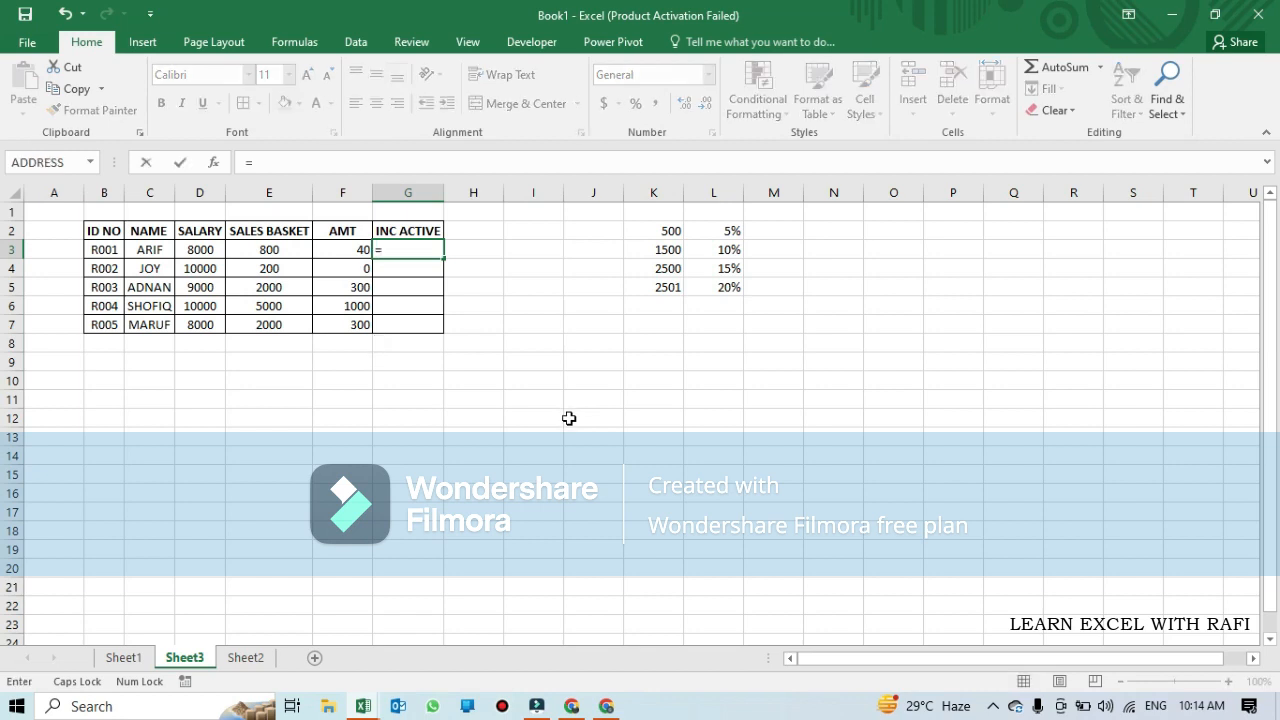
pyautogui.write('I')
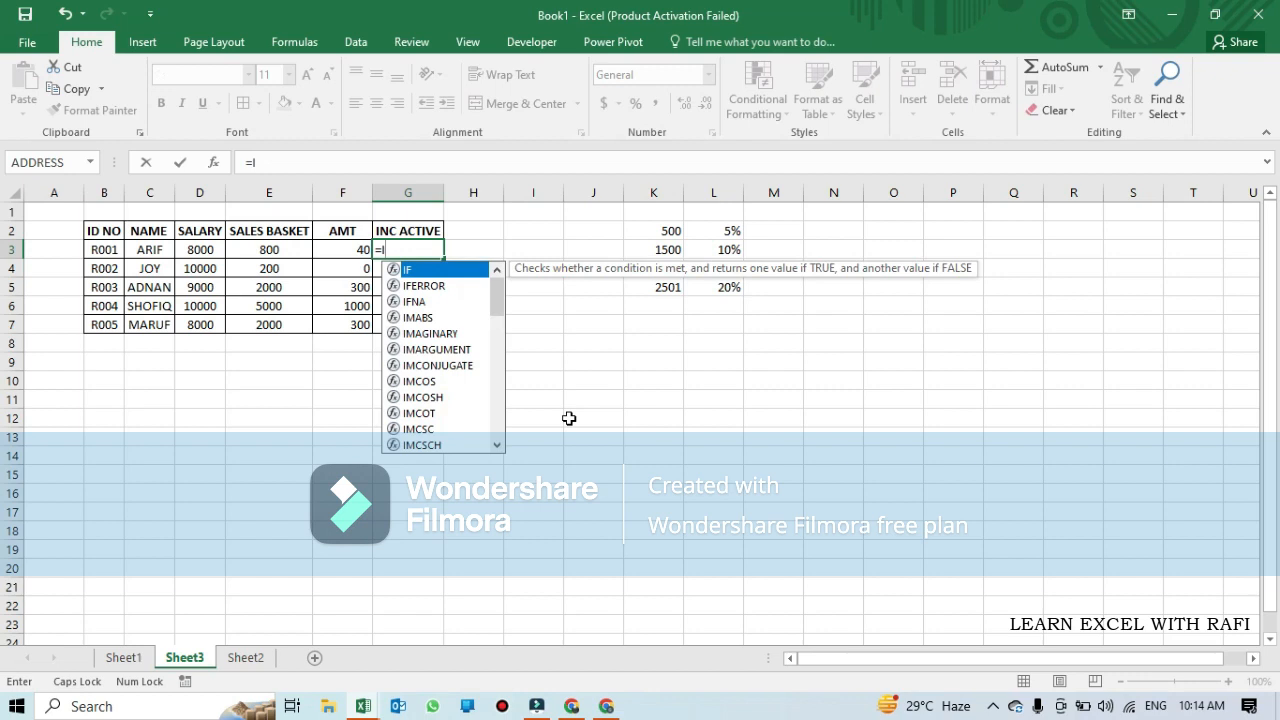
pyautogui.write('F')
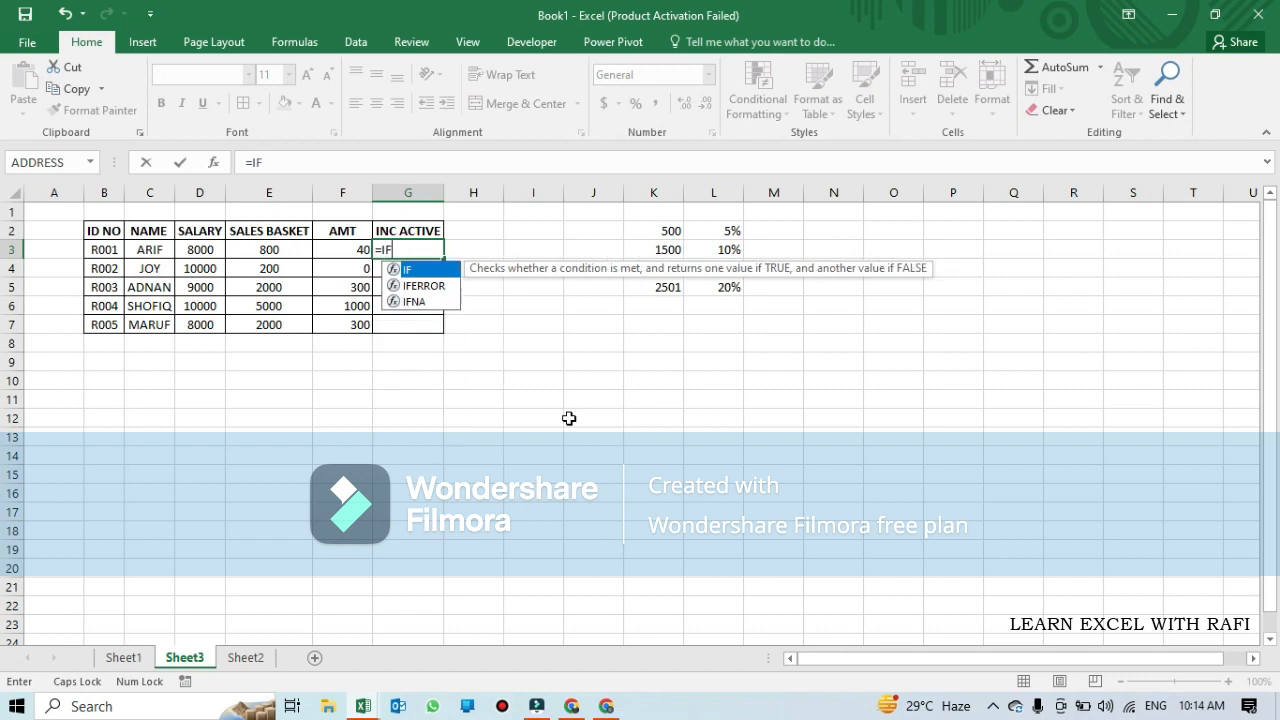
pyautogui.write('(')
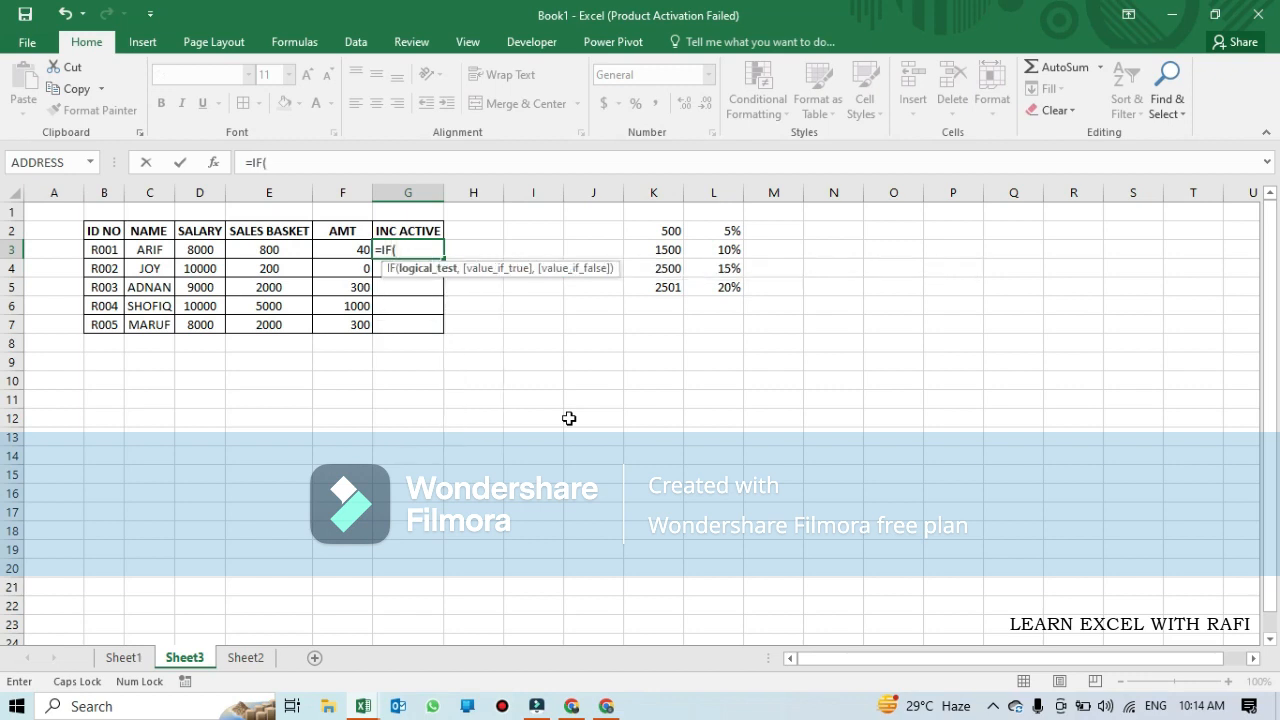
pyautogui.press('Left')
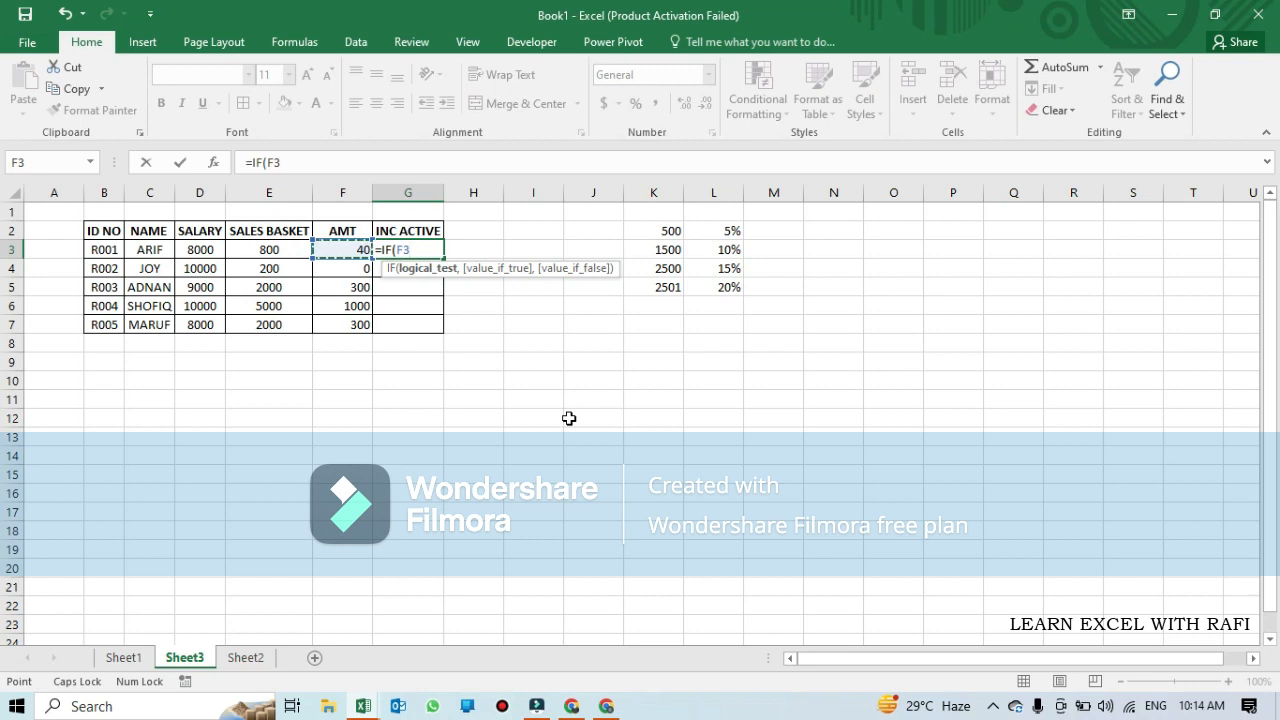
pyautogui.write('>0,')
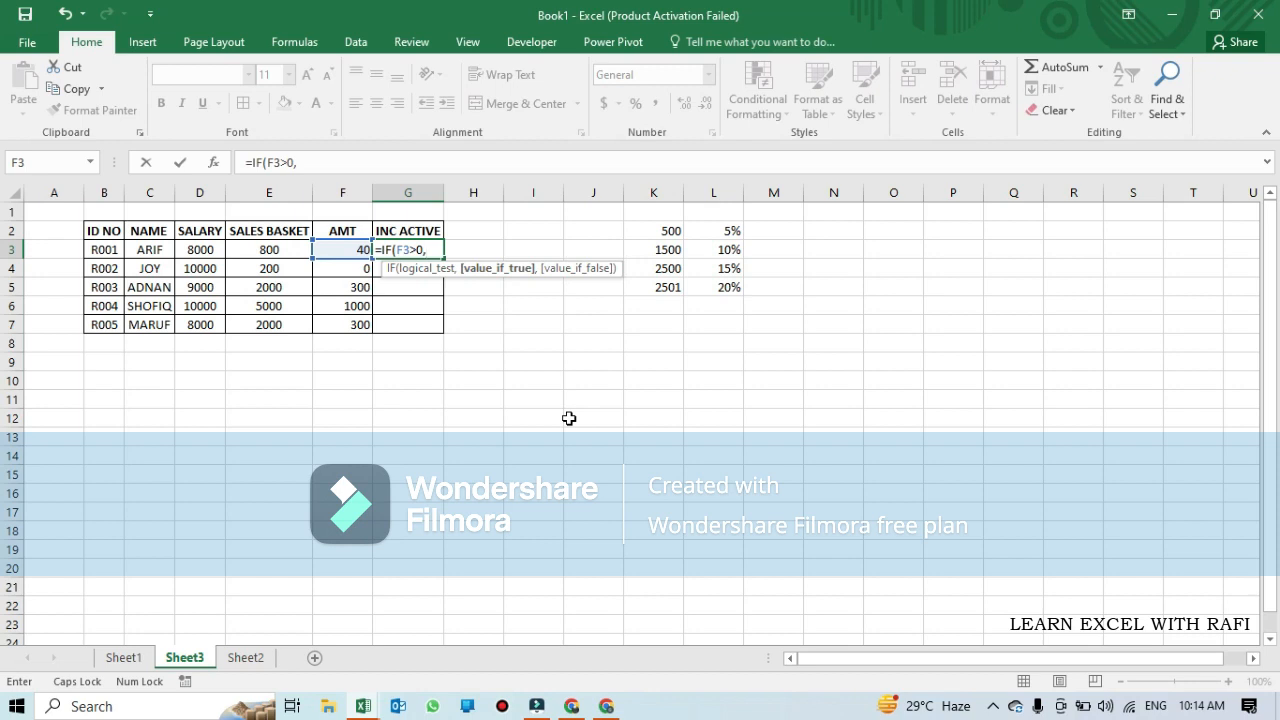
pyautogui.write('Ä')
pyautogui.press('BackSpace')
pyautogui.write('""')
pyautogui.press('Left')
pyautogui.press('Right')
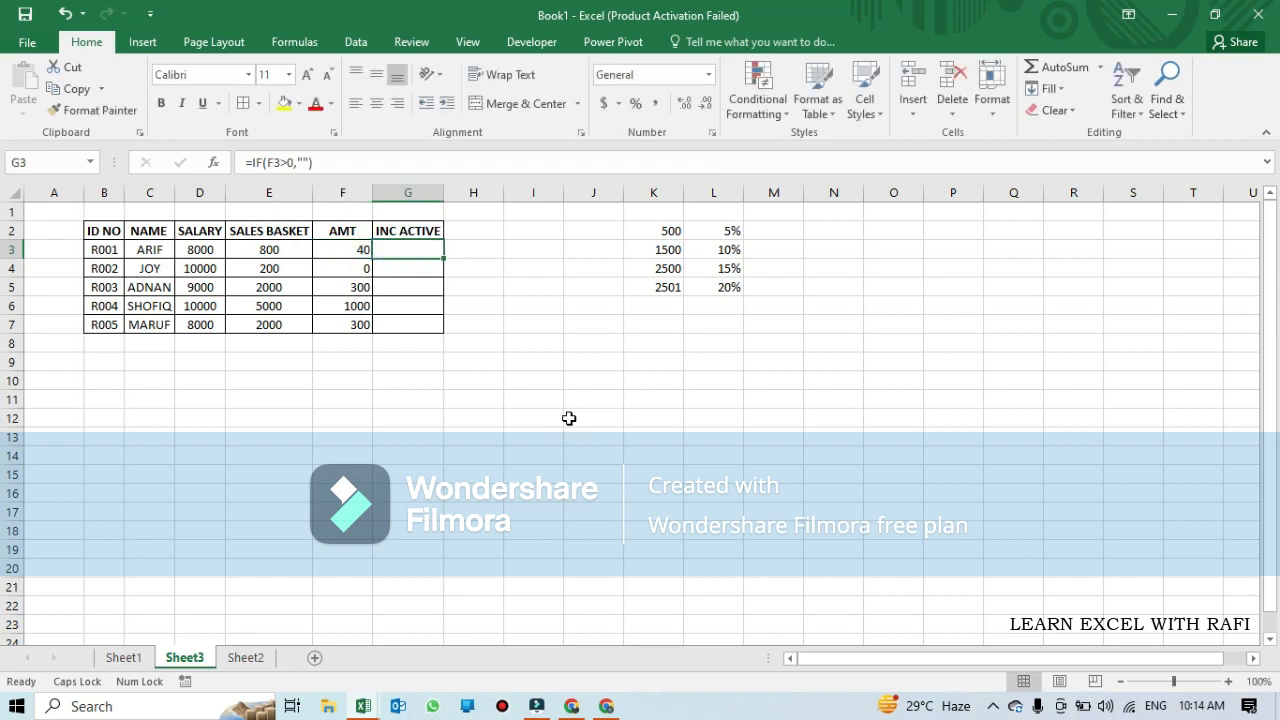
# Complete the G3 formula with "ACTIVE" as the true result and "NOT ACTIVE" as the false result.
pyautogui.click(302, 163)
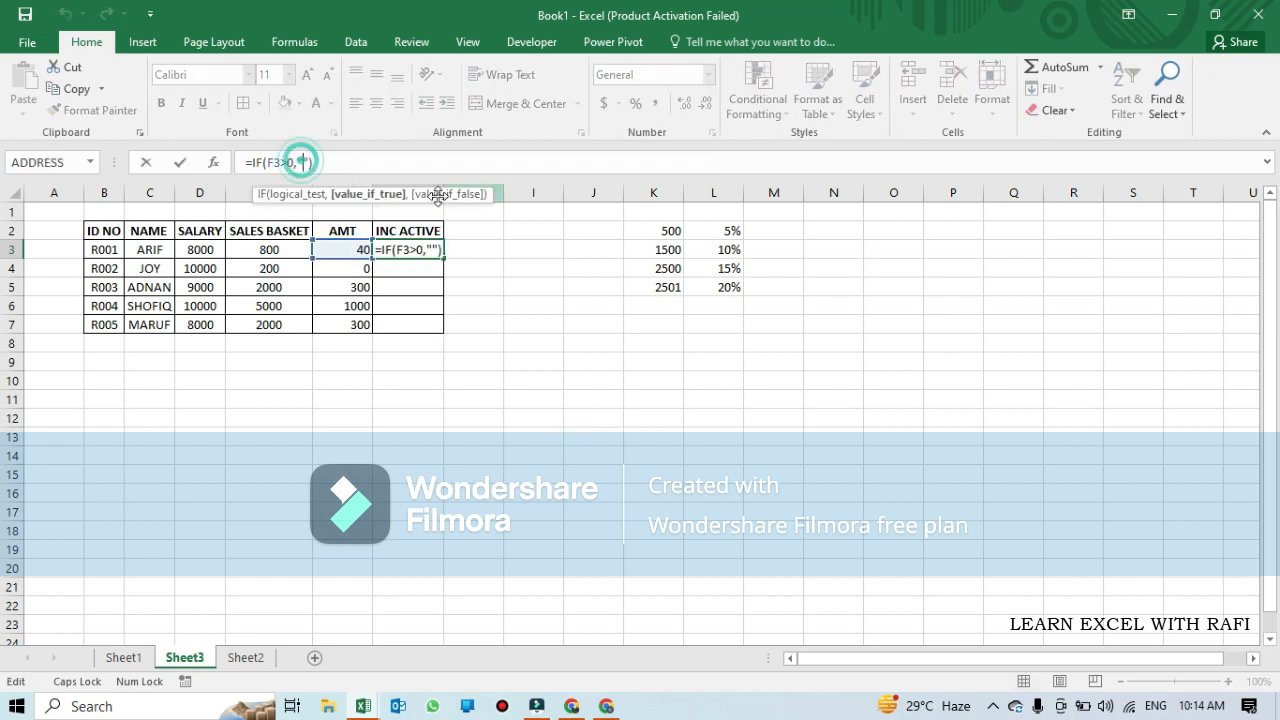
pyautogui.write('ACTI')
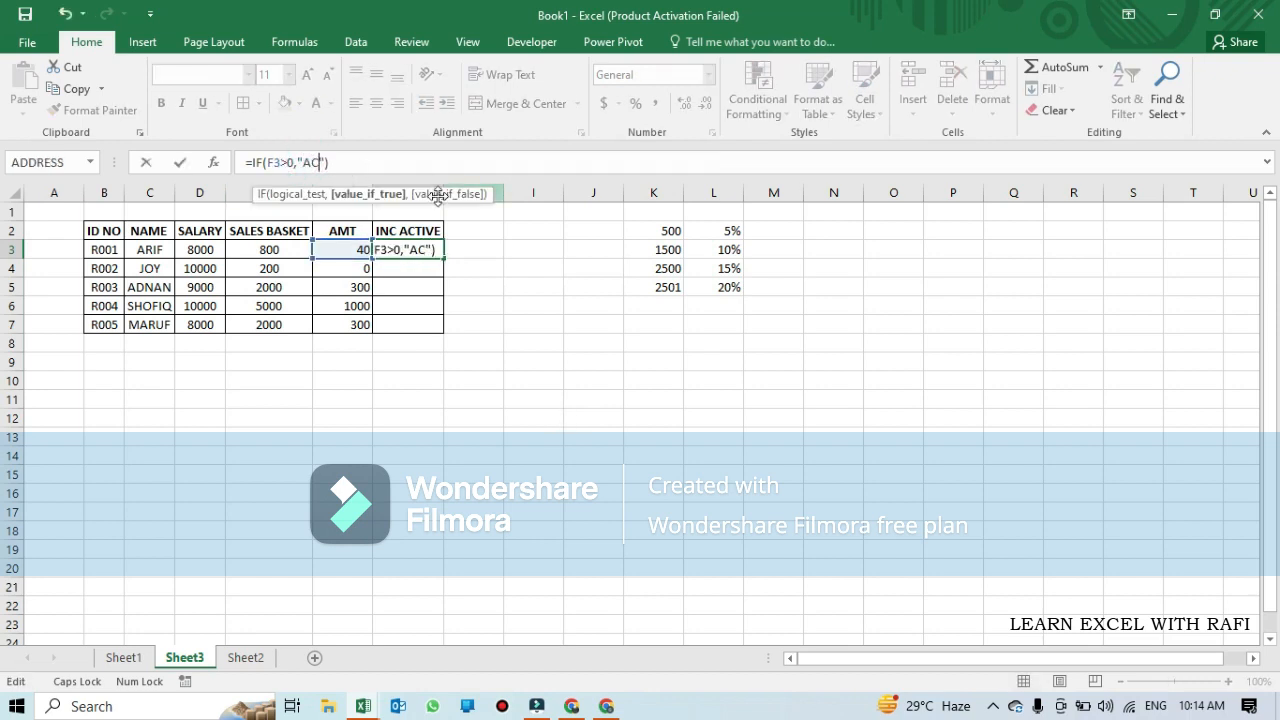
pyautogui.write('VE')
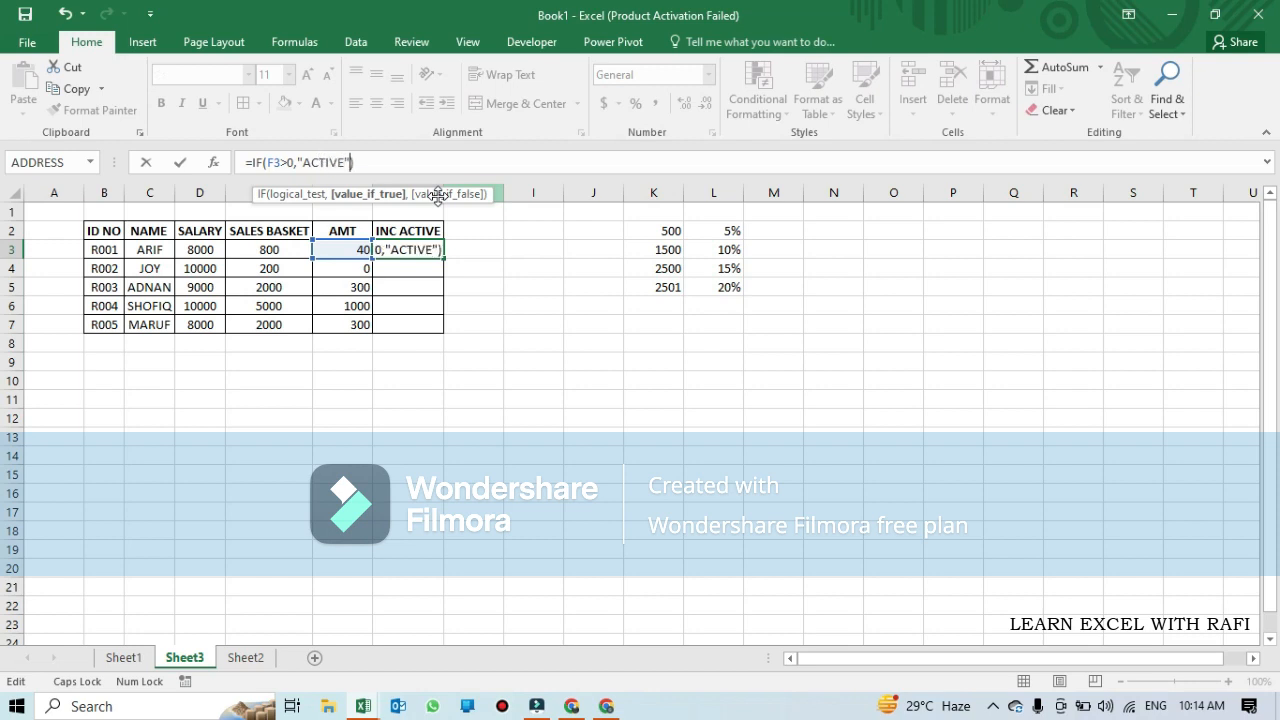
pyautogui.write(',""')
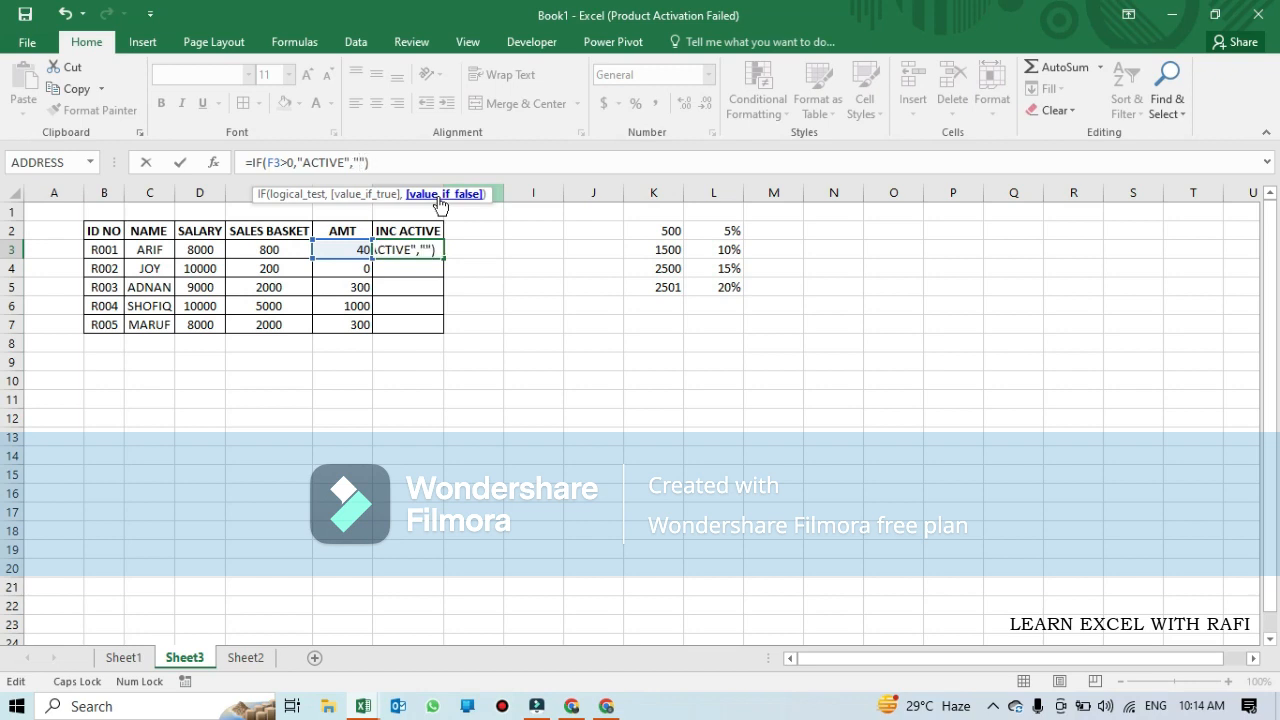
pyautogui.write('NOT ACTIVE')
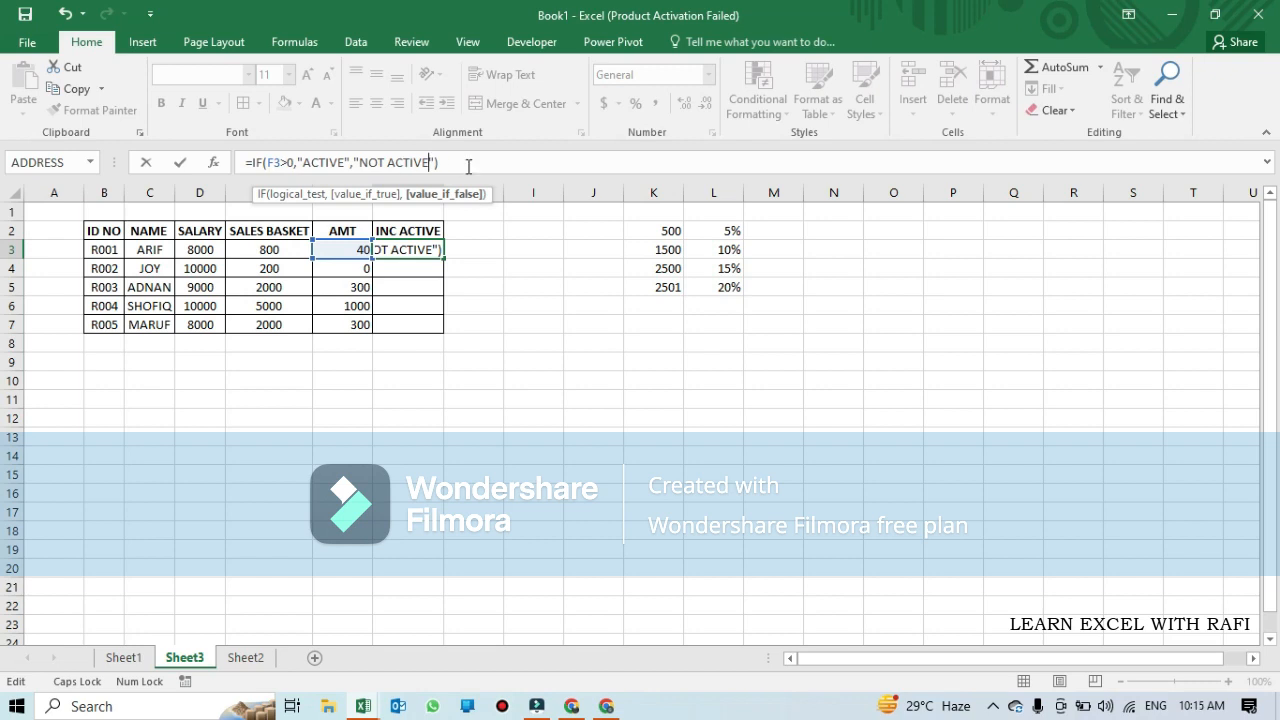
pyautogui.press('Return')
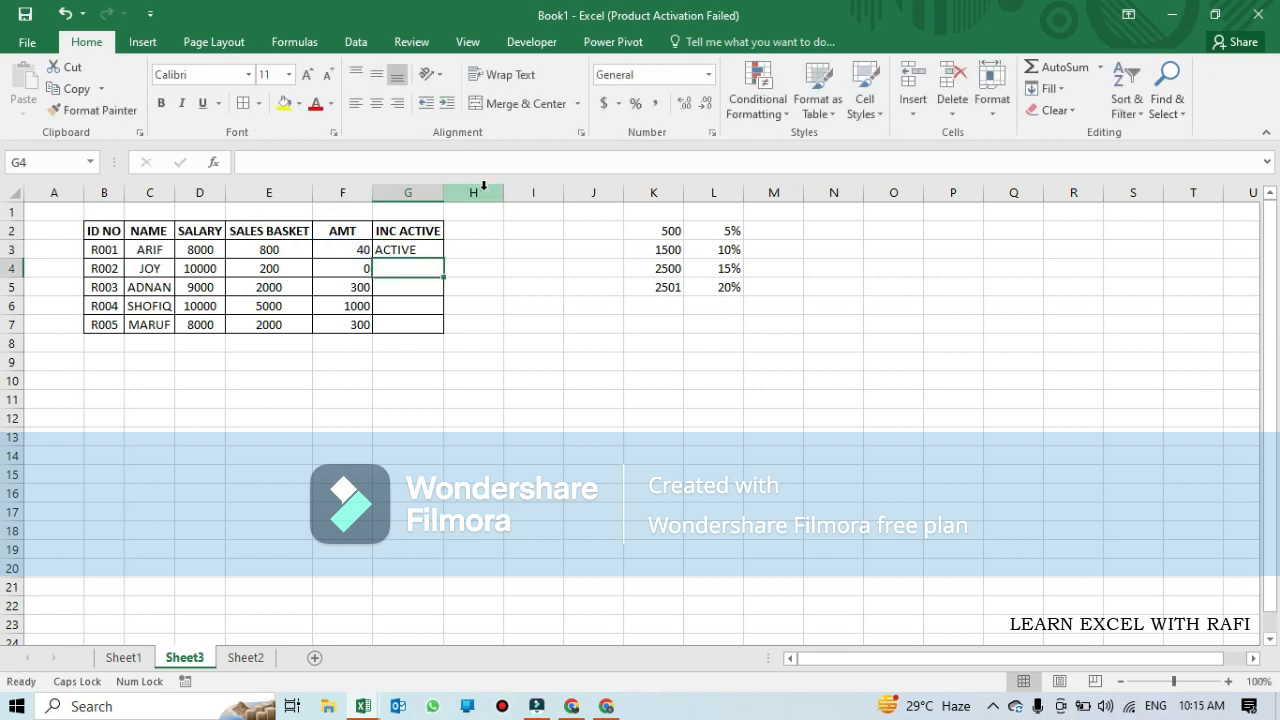
# Fill the status formula from G3 down through G7 and autofit the width of column G.
pyautogui.click(426, 248)
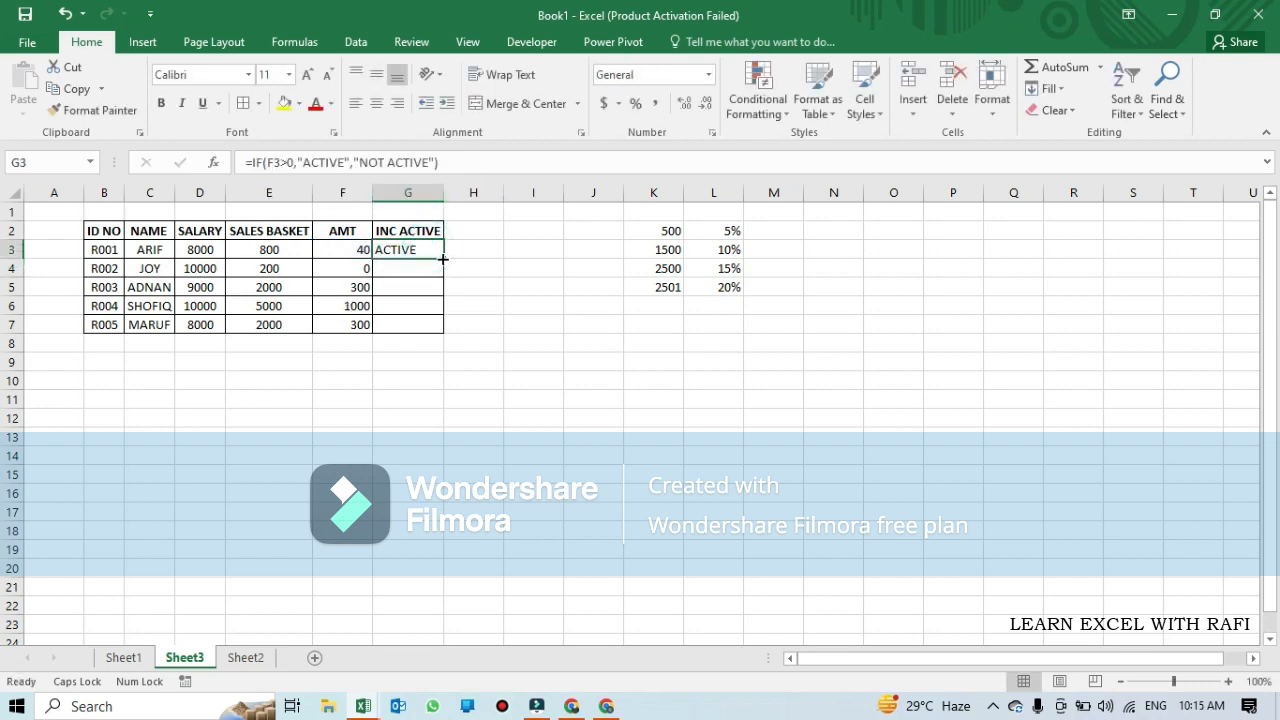
pyautogui.moveTo(447, 258); pyautogui.dragTo(438, 328)
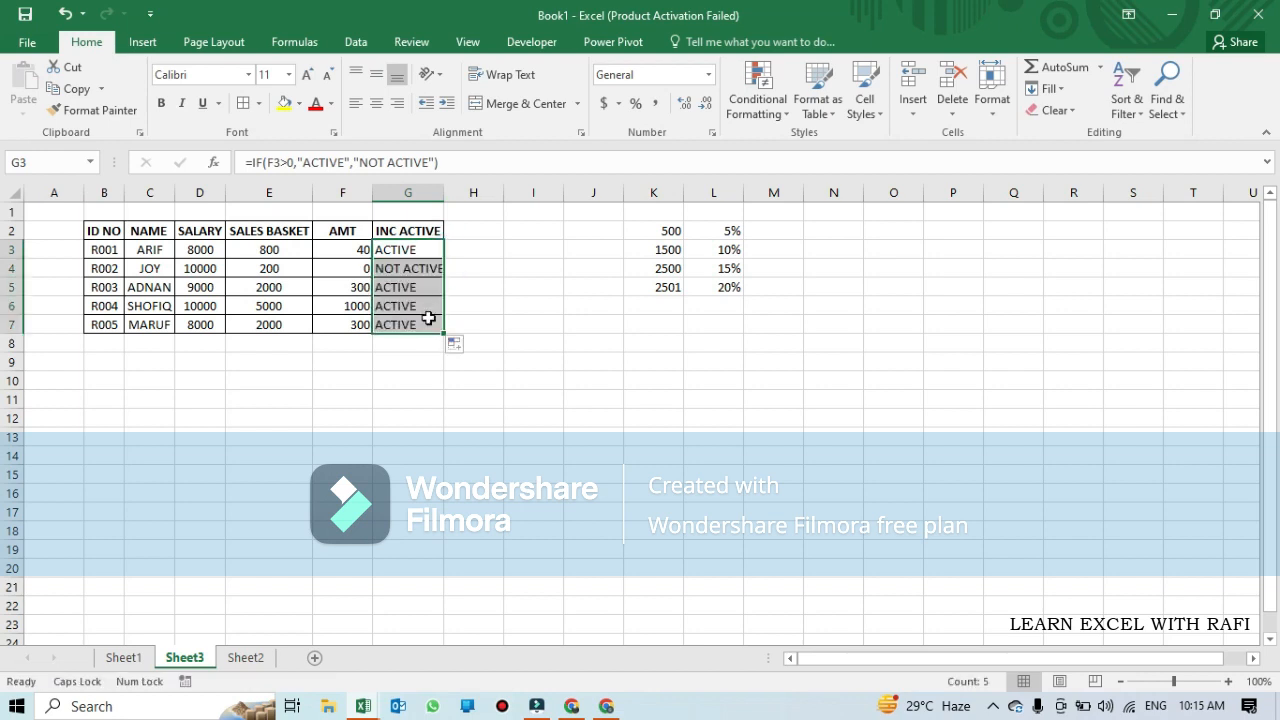
pyautogui.click(428, 268)
pyautogui.doubleClick(442, 198)
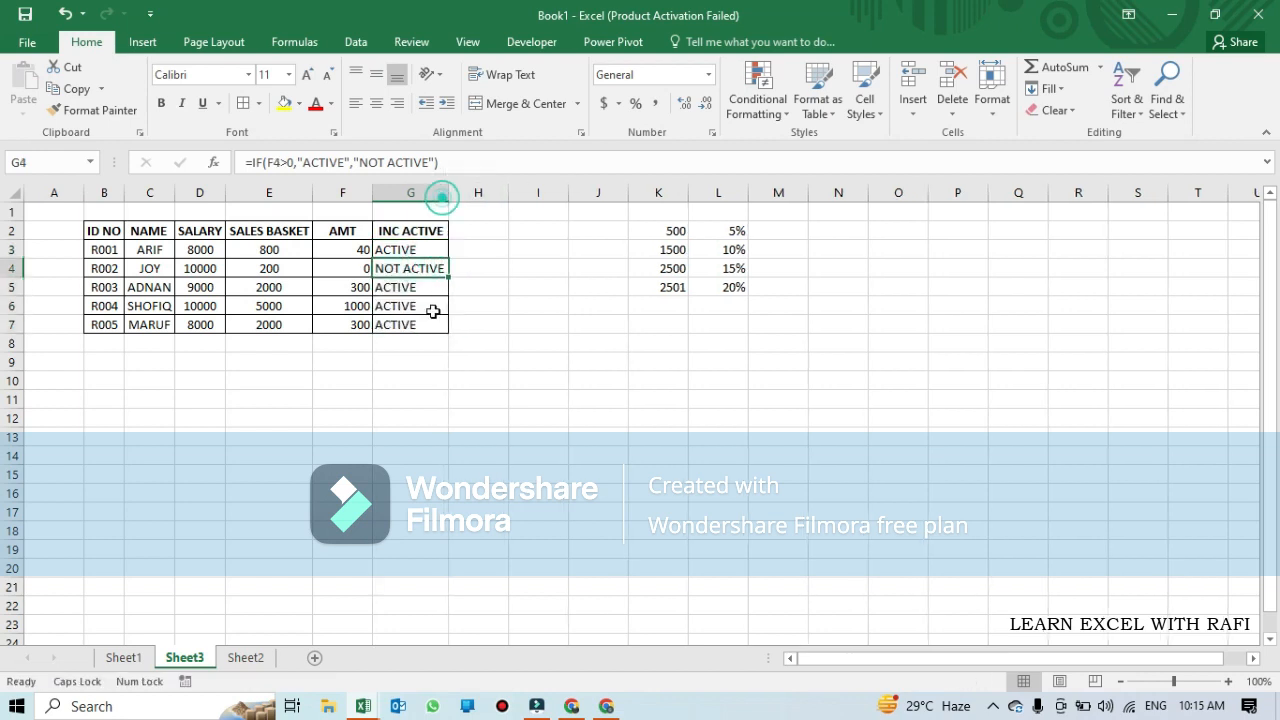
pyautogui.click(404, 300)
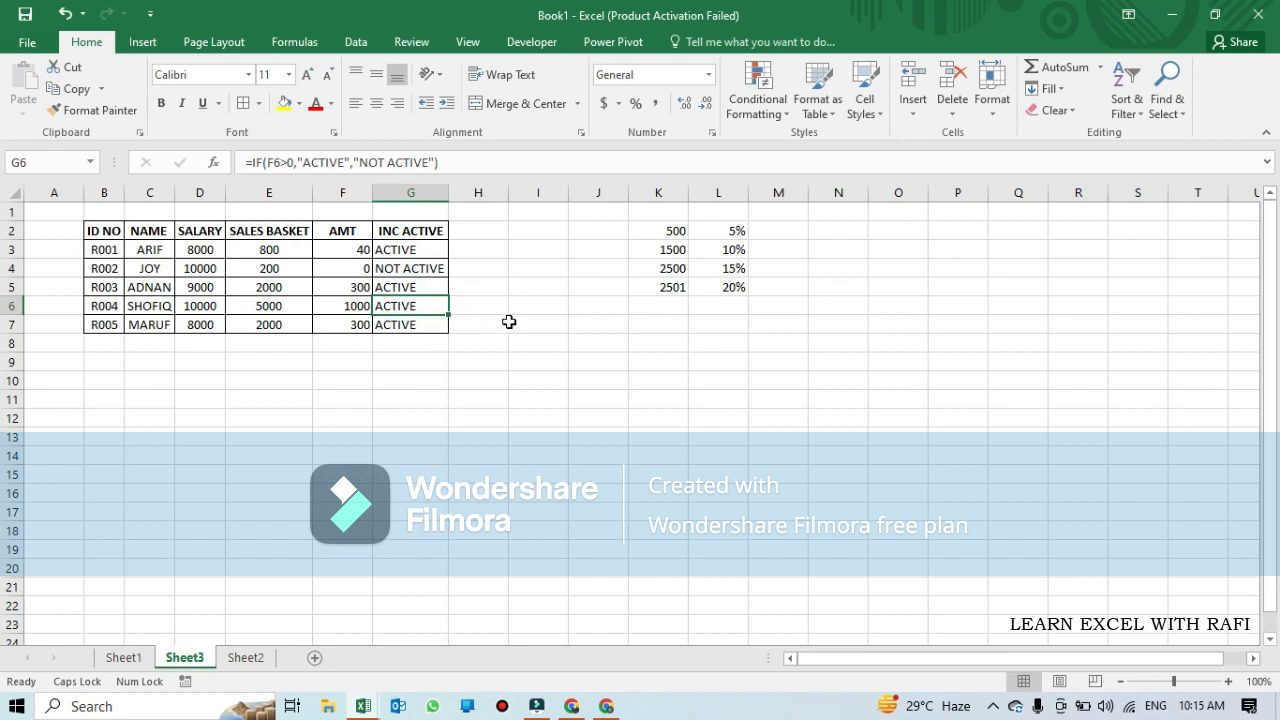